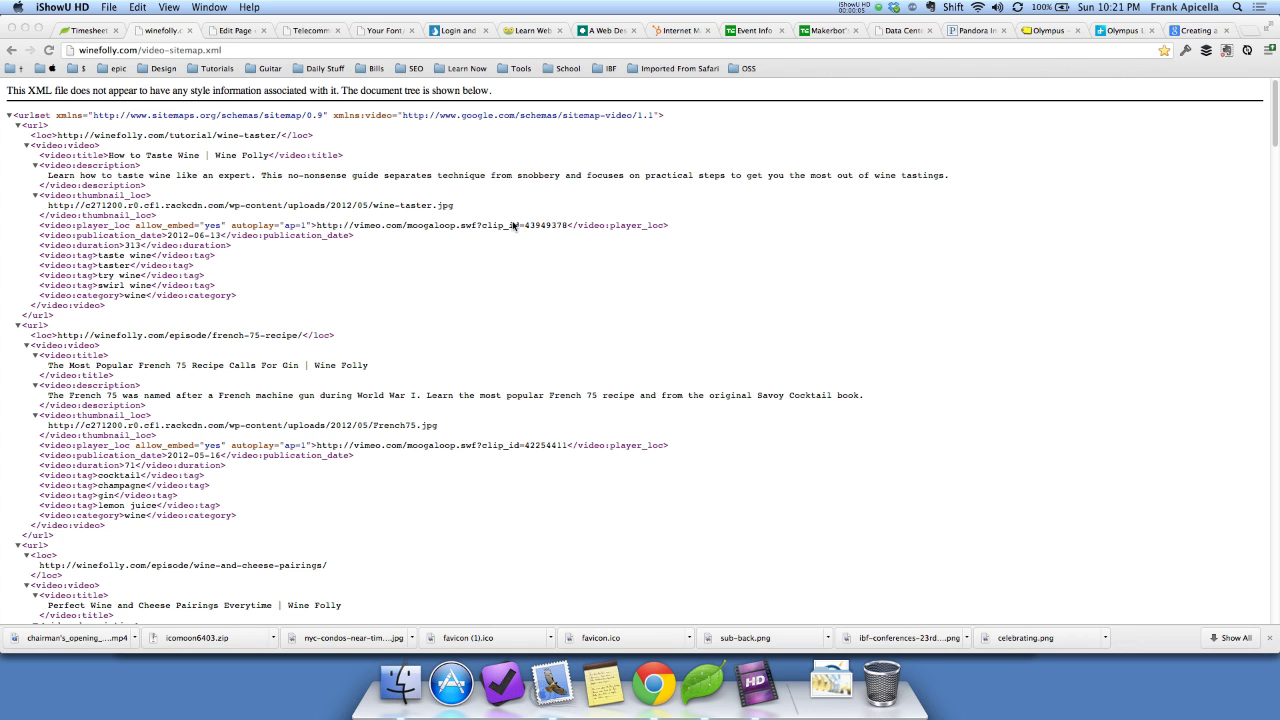
Copy the first <url> entry, for the wine-taster tutorial, from the Wine Folly video sitemap into a blank document in Coda
click(57, 157)
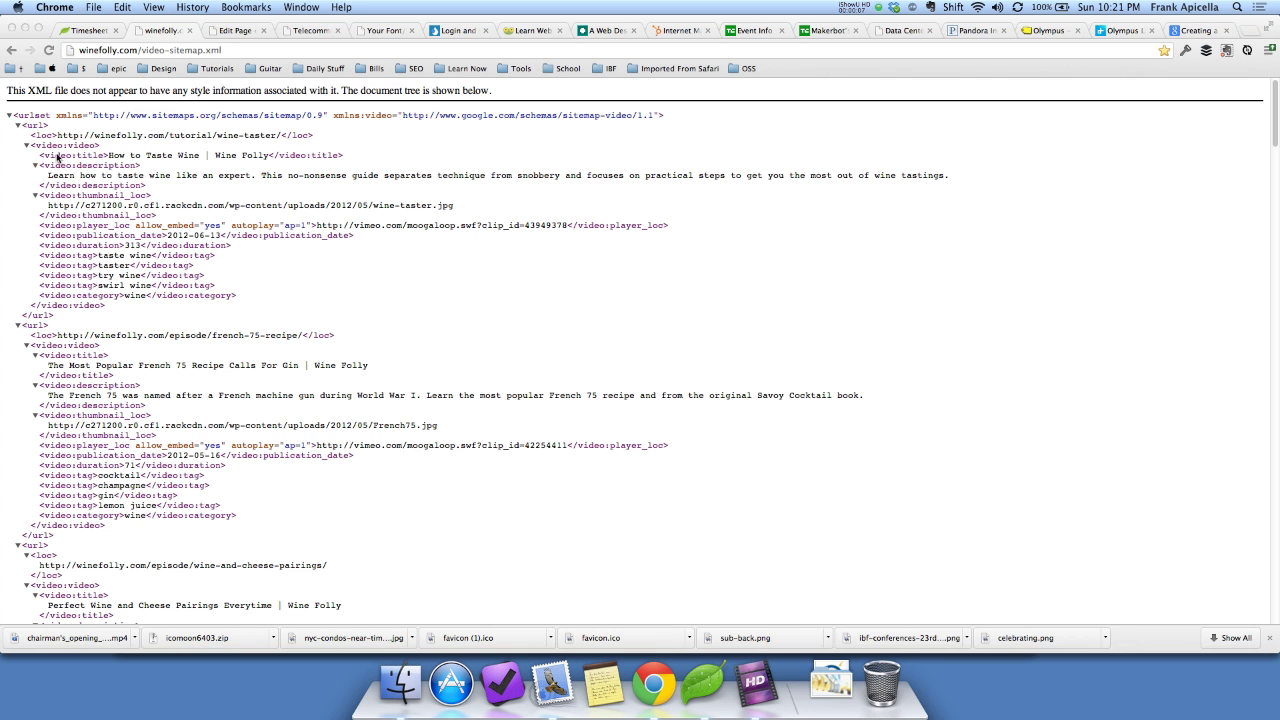
drag(13, 114, 144, 316)
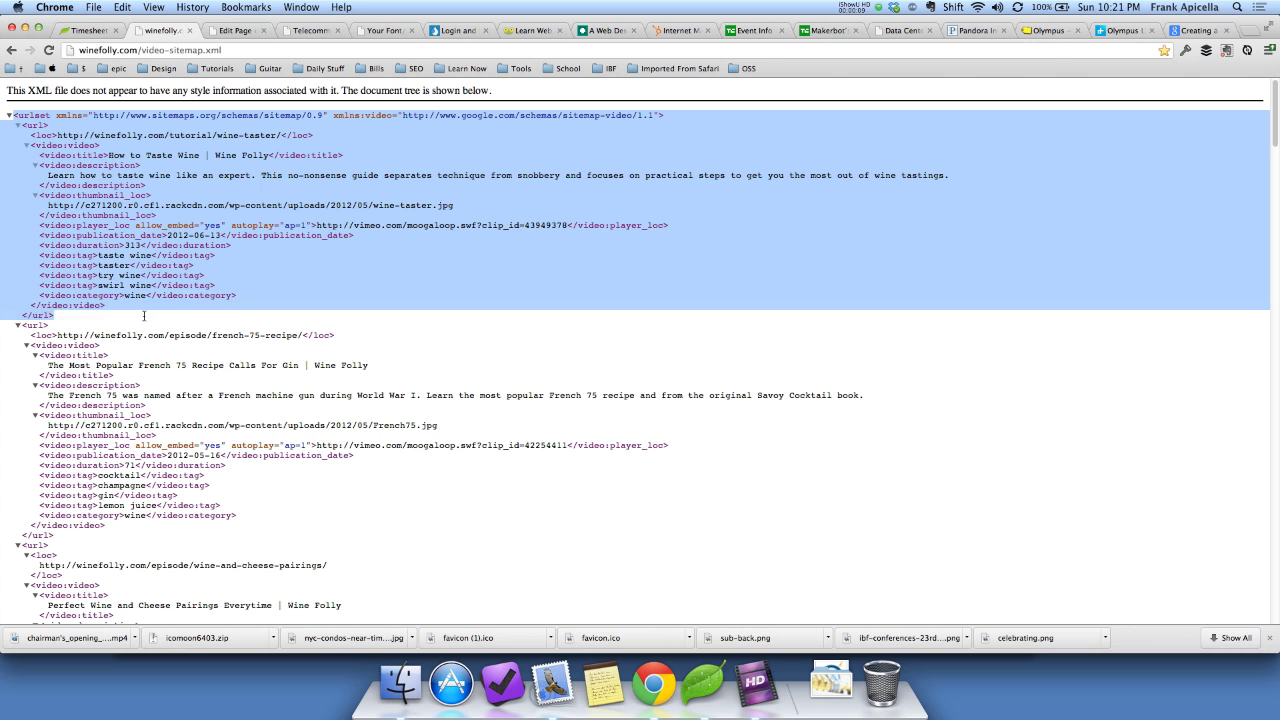
click(165, 322)
scroll(234, 220, down, 5)
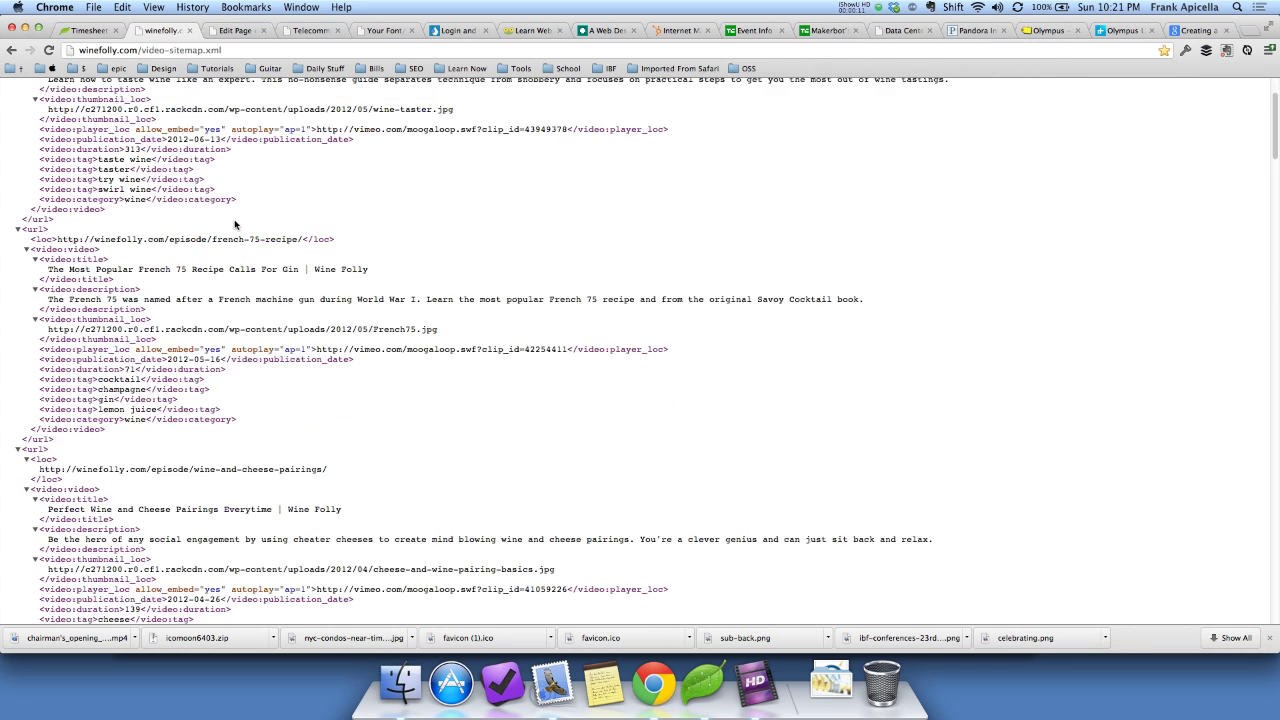
scroll(234, 220, up, 5)
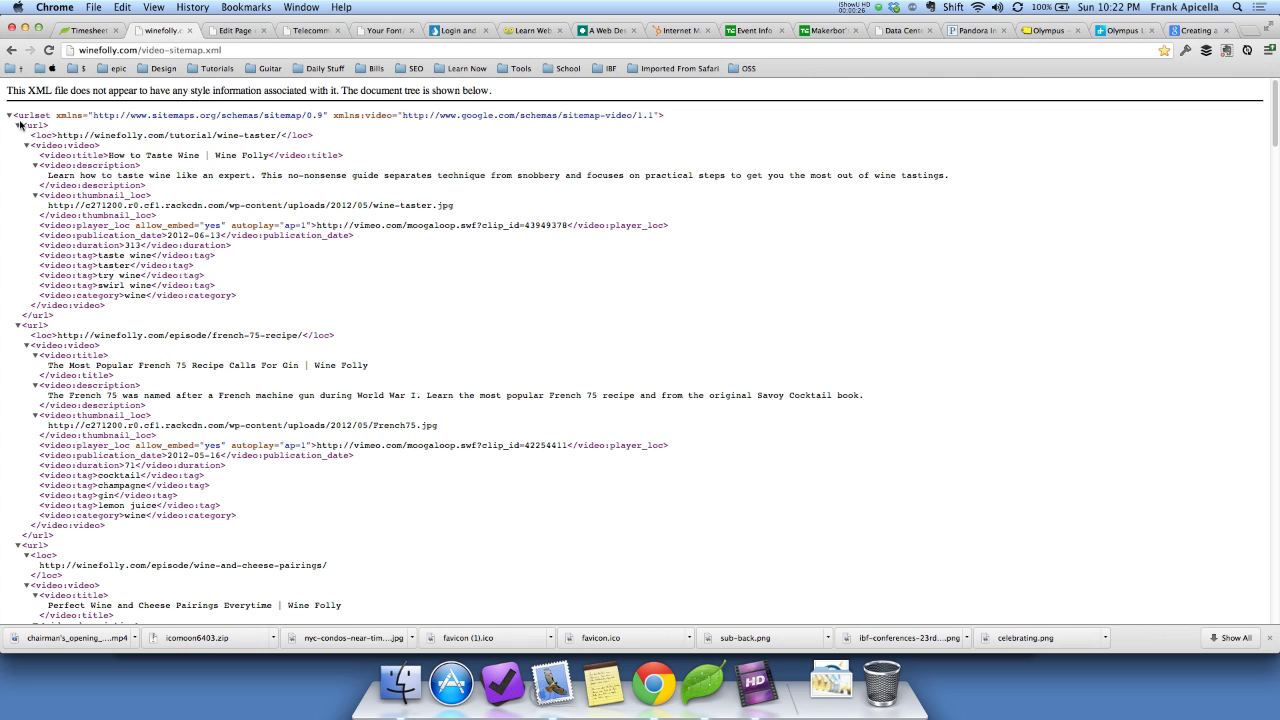
drag(26, 126, 66, 314)
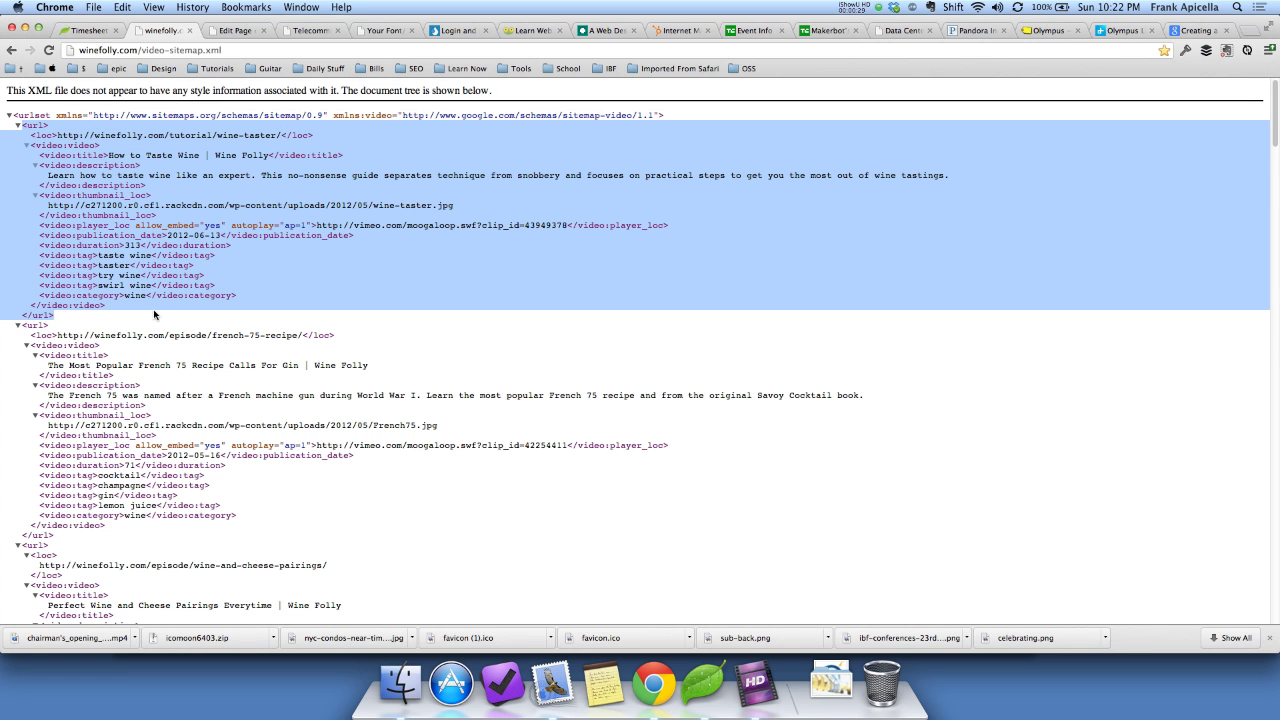
scroll(155, 312, down, 10)
scroll(155, 312, up, 15)
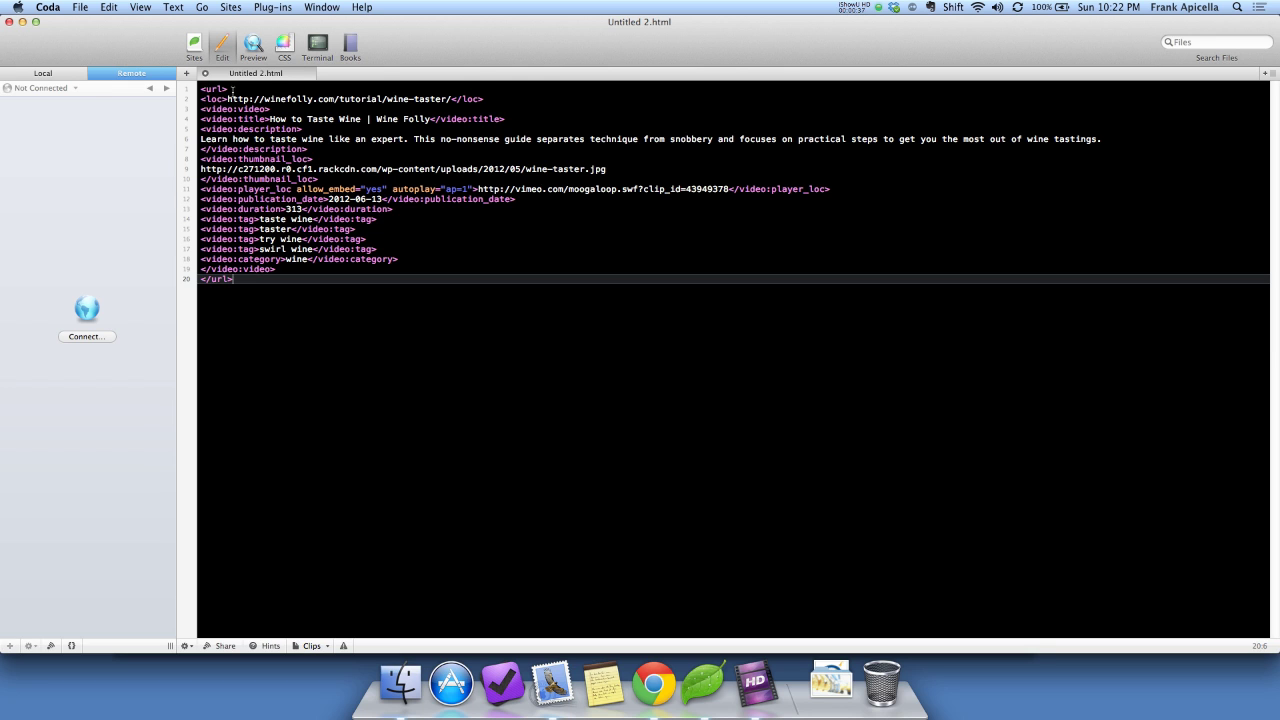
Insert two blank lines after the opening <url> tag and four blank lines before the closing </url> tag
click(232, 90)
key(Return)
key(Return)
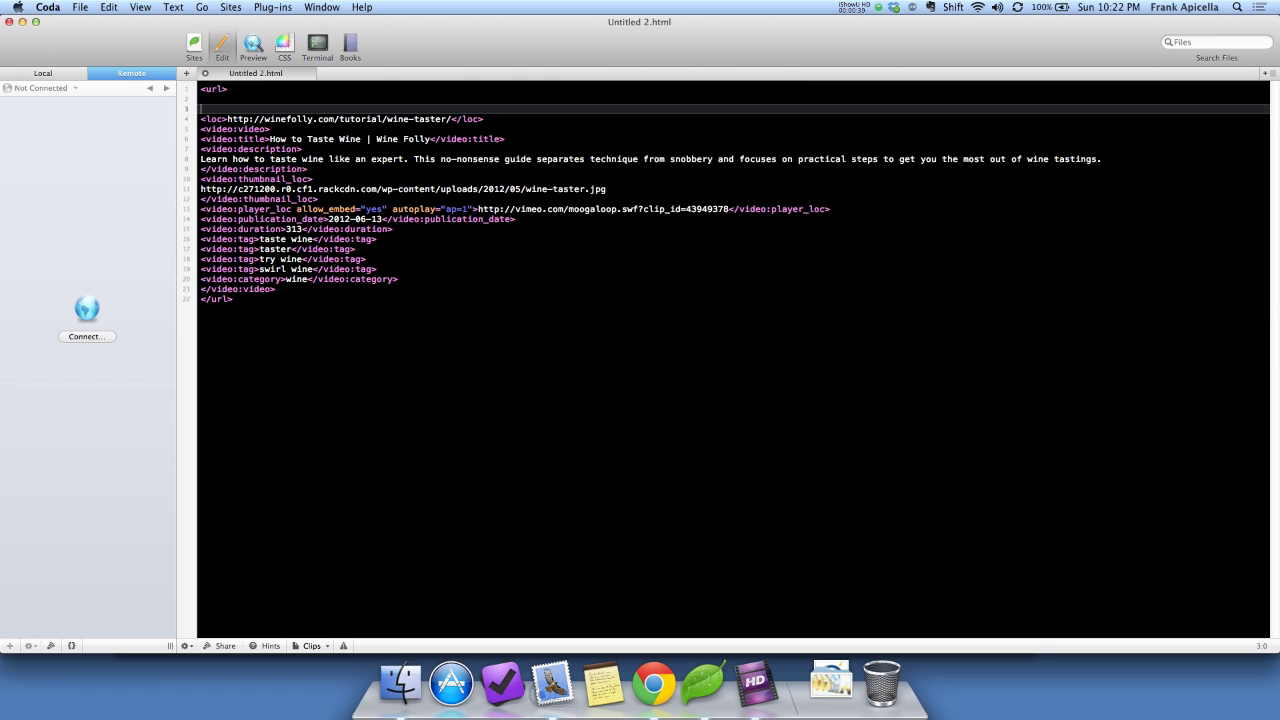
click(232, 299)
click(276, 289)
key(Return)
key(Return)
key(Return)
key(Return)
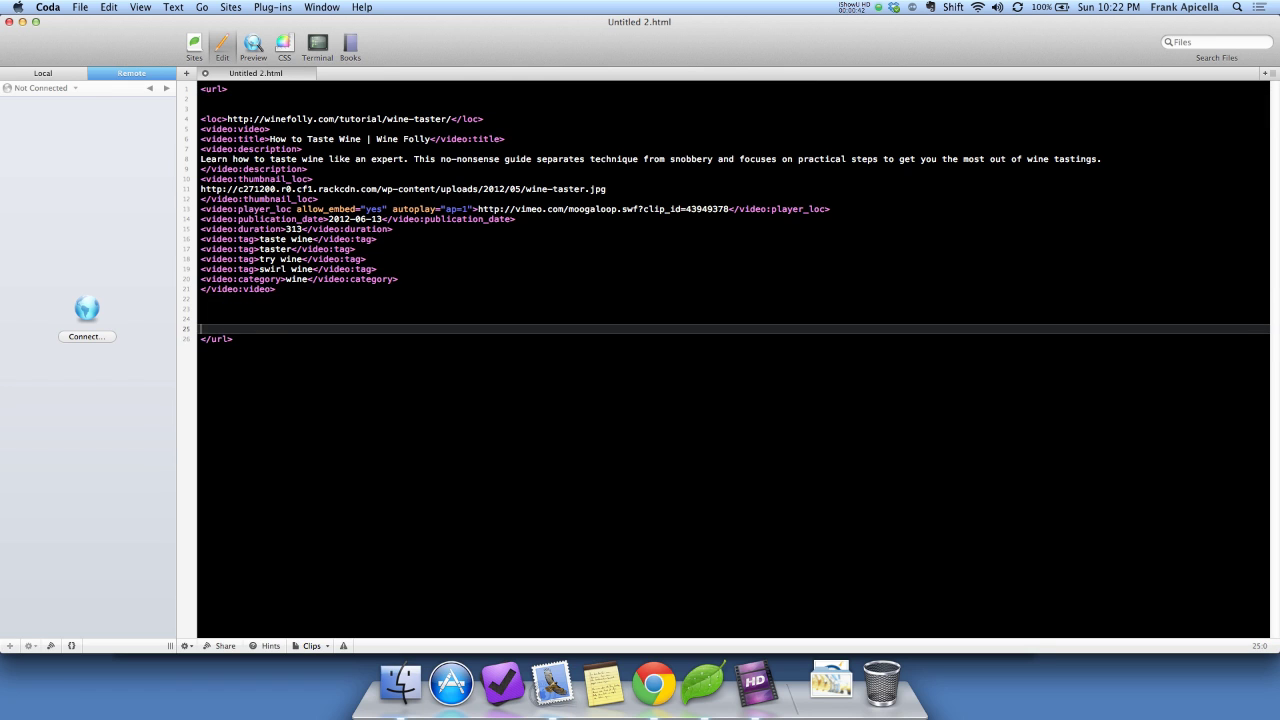
click(201, 339)
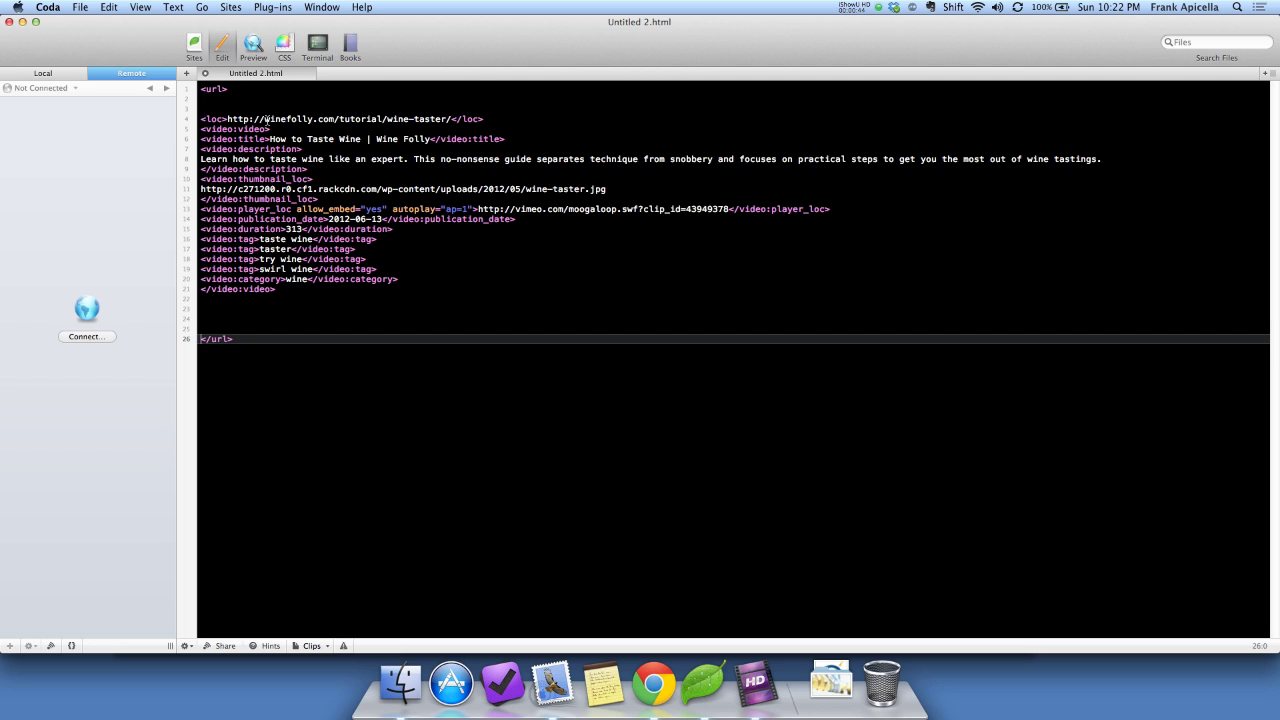
click(229, 118)
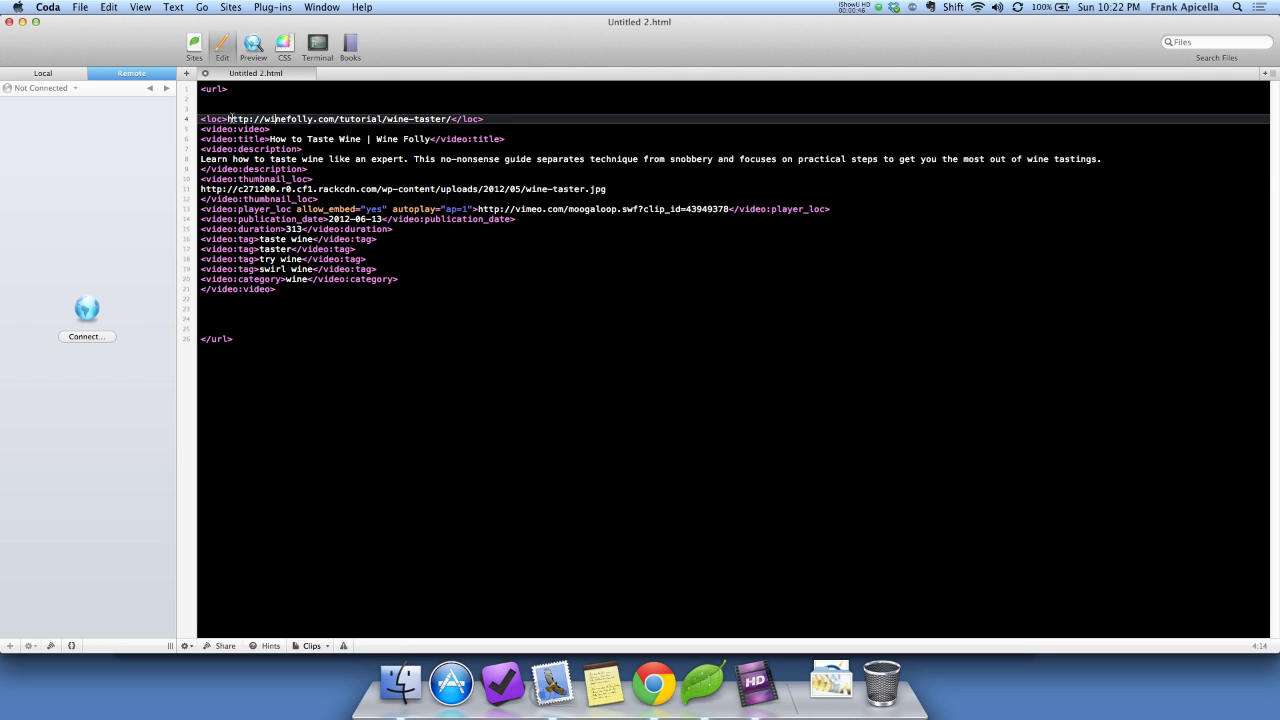
drag(229, 118, 451, 119)
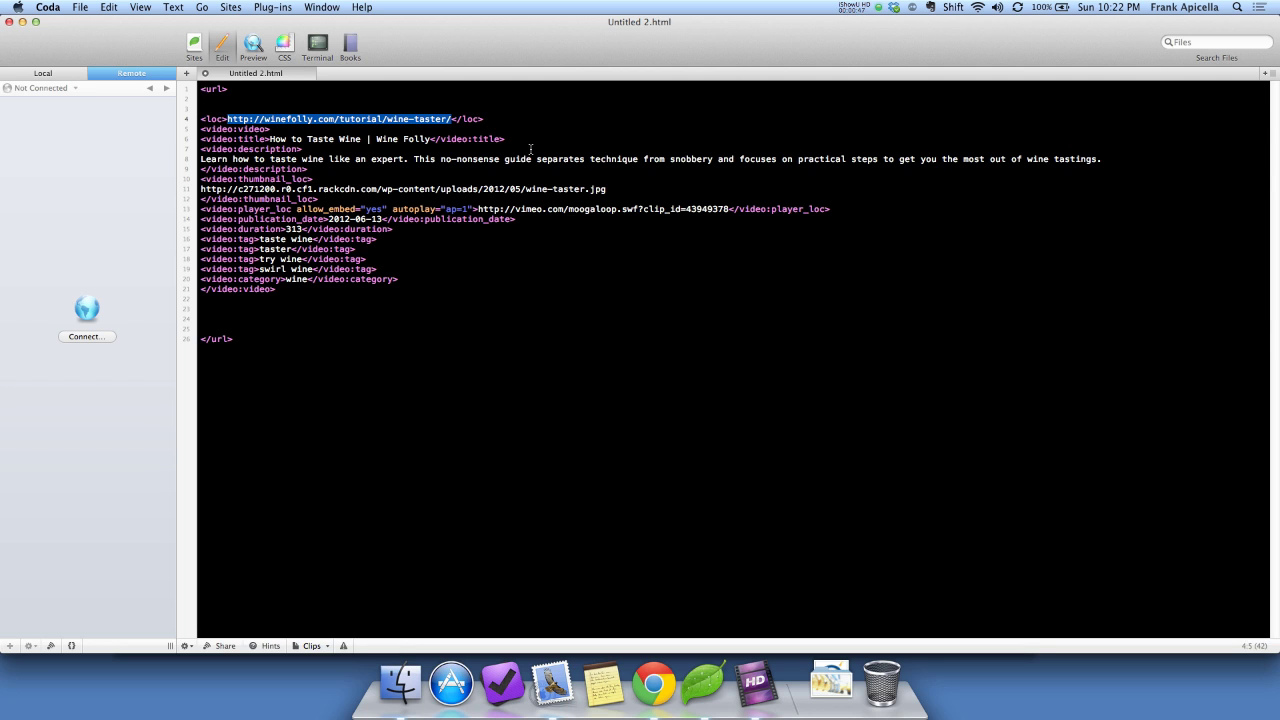
key(super+Tab)
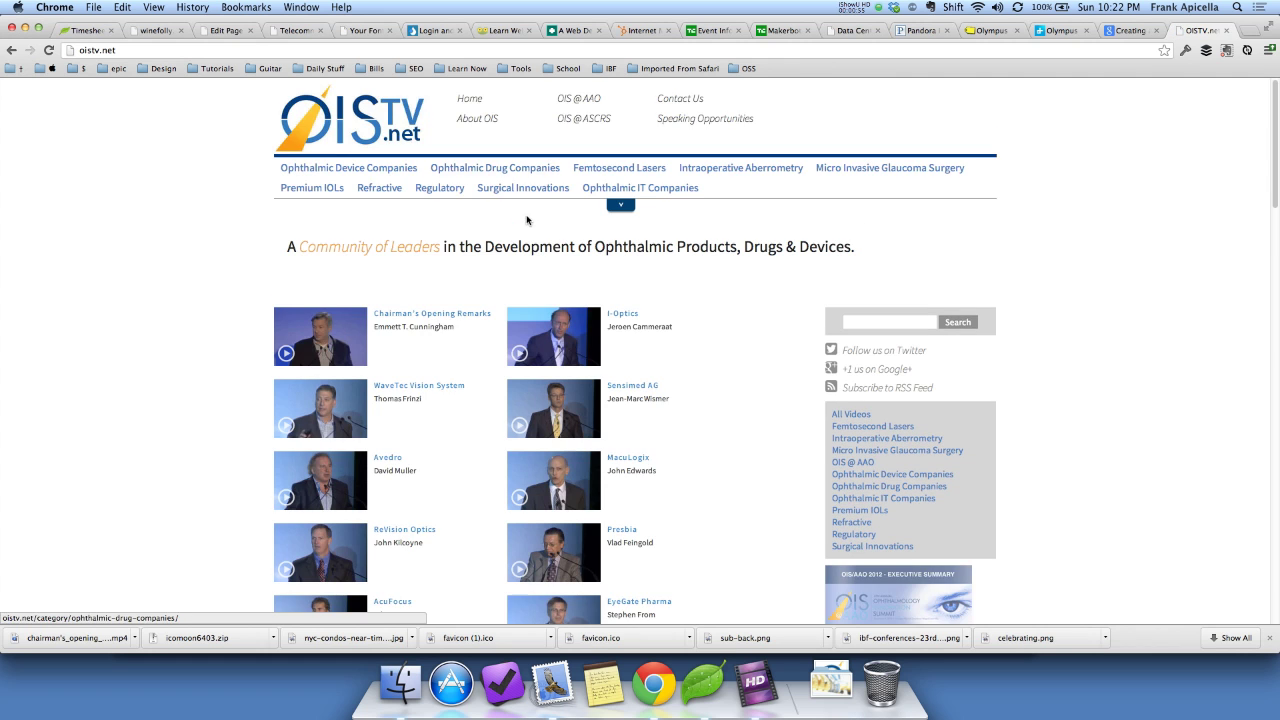
scroll(695, 286, down, 1)
click(624, 263)
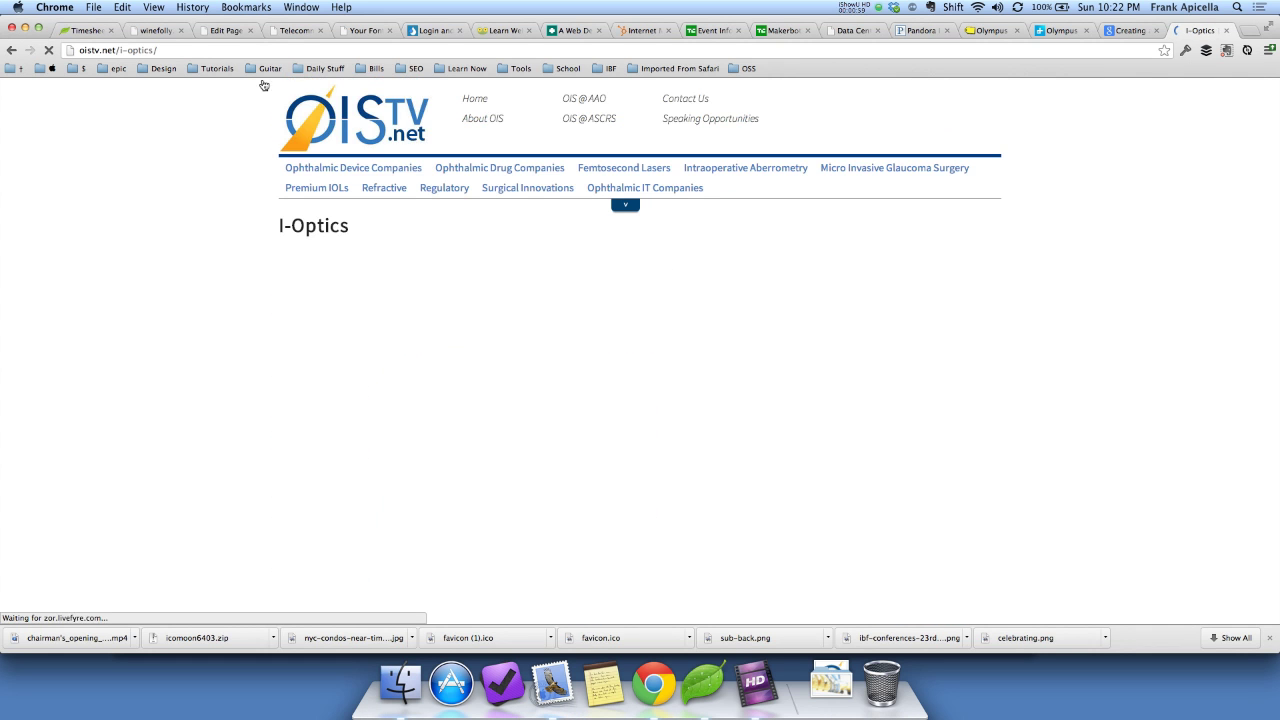
click(202, 50)
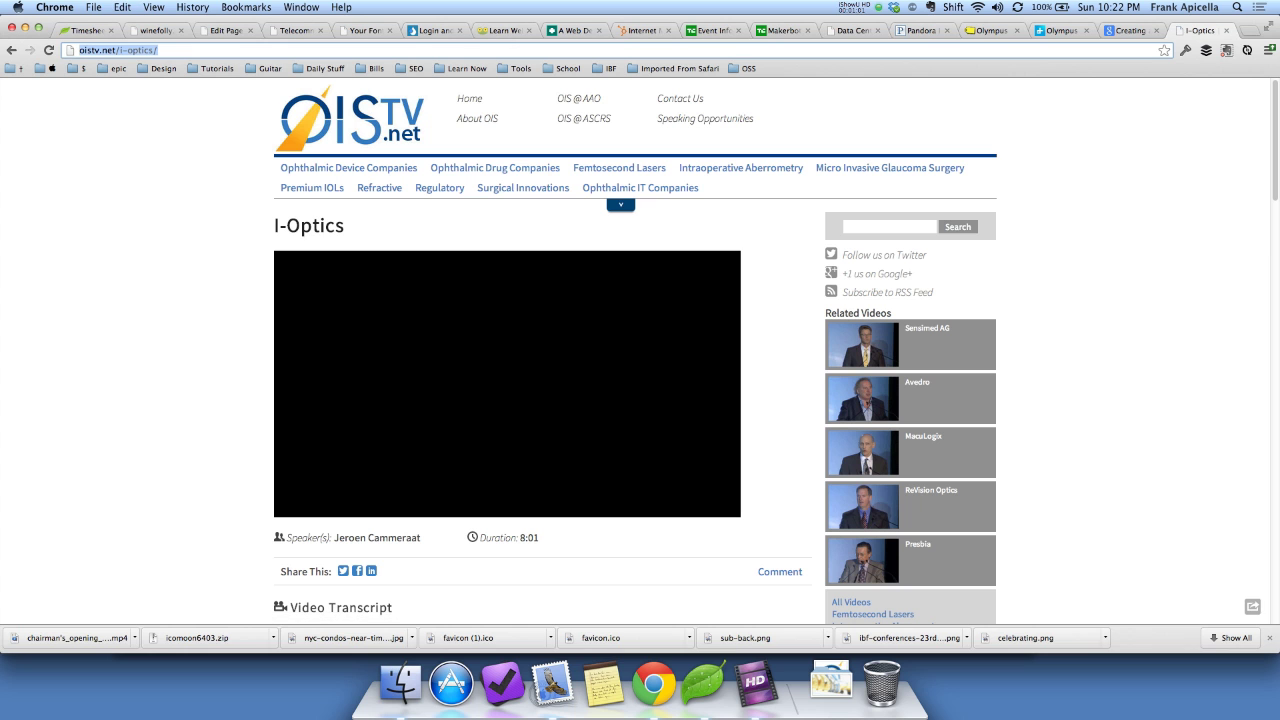
key(super+c)
key(super+Tab)
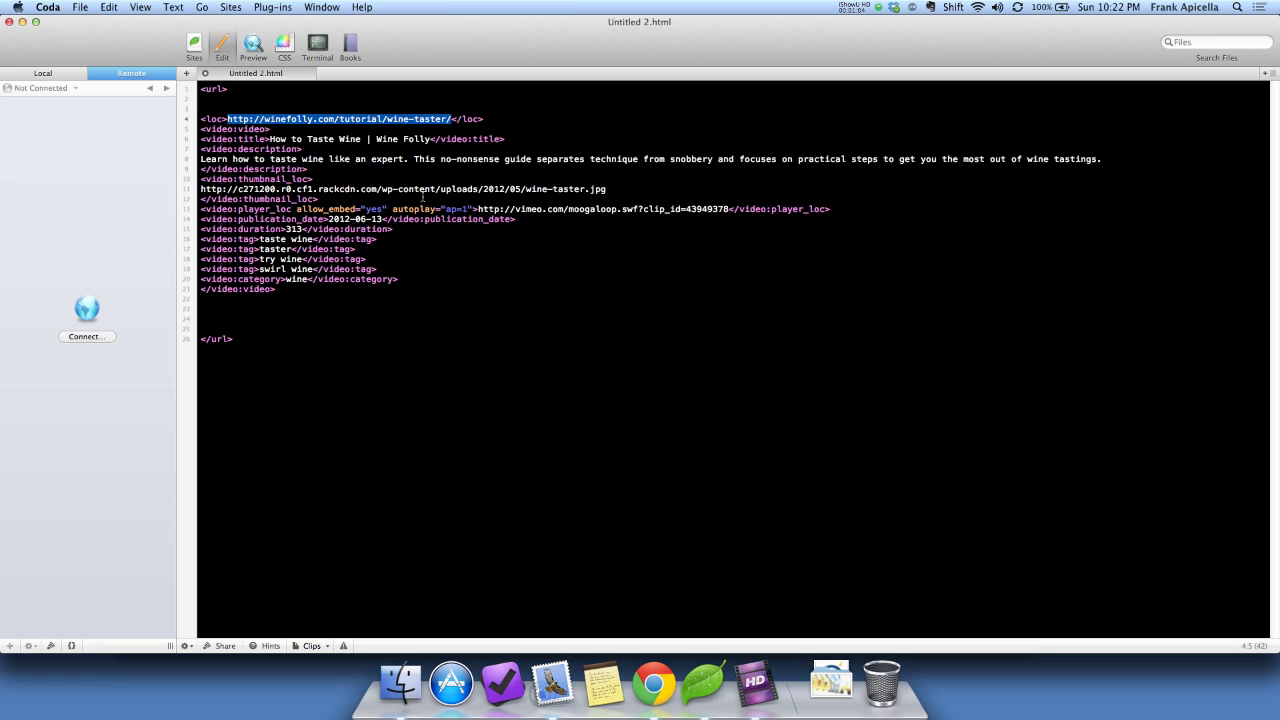
key(super+v)
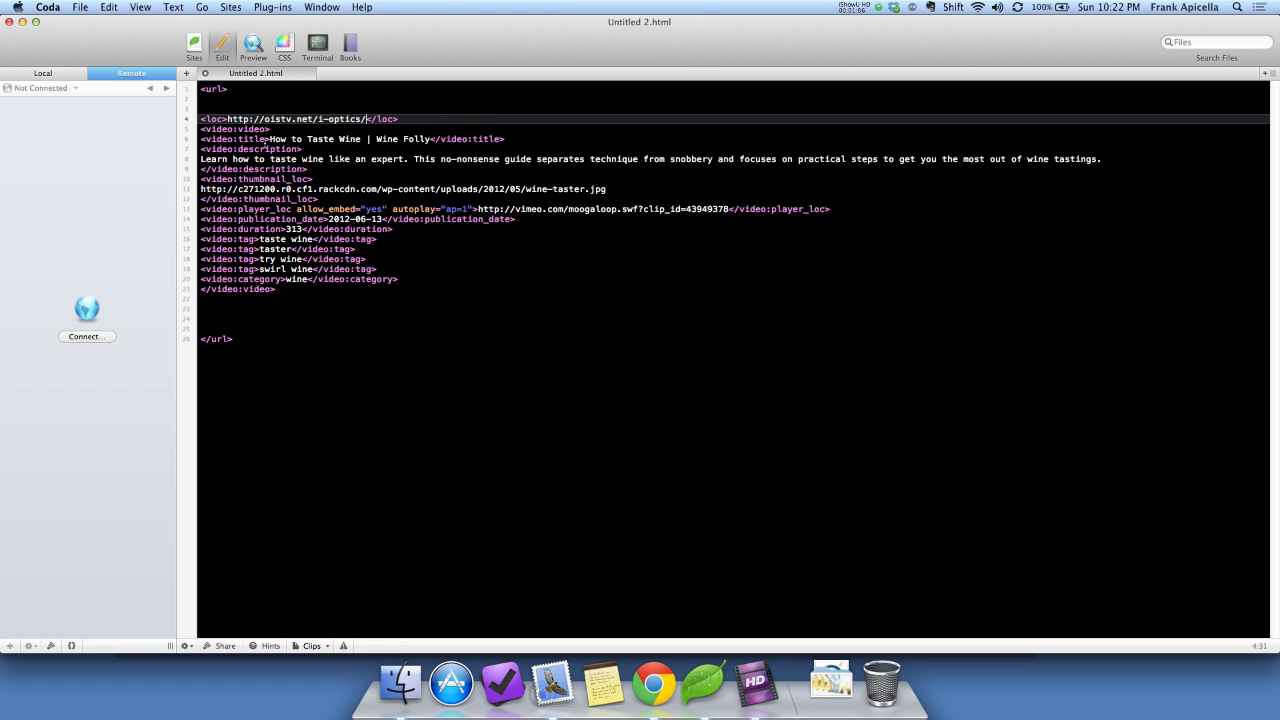
Replace the <video:title> text with the heading "I-Optics" copied from the video's page in Chrome
drag(269, 139, 431, 139)
key(super+Tab)
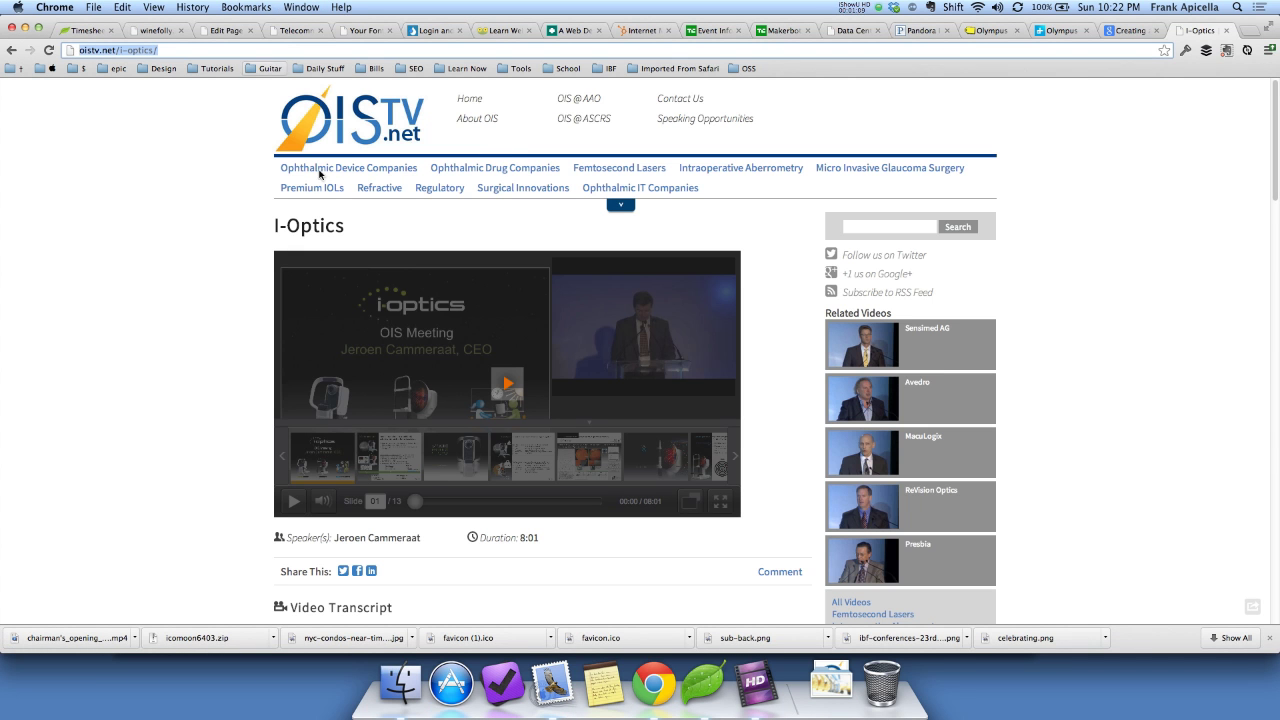
drag(345, 226, 276, 225)
key(super+c)
key(super+Tab)
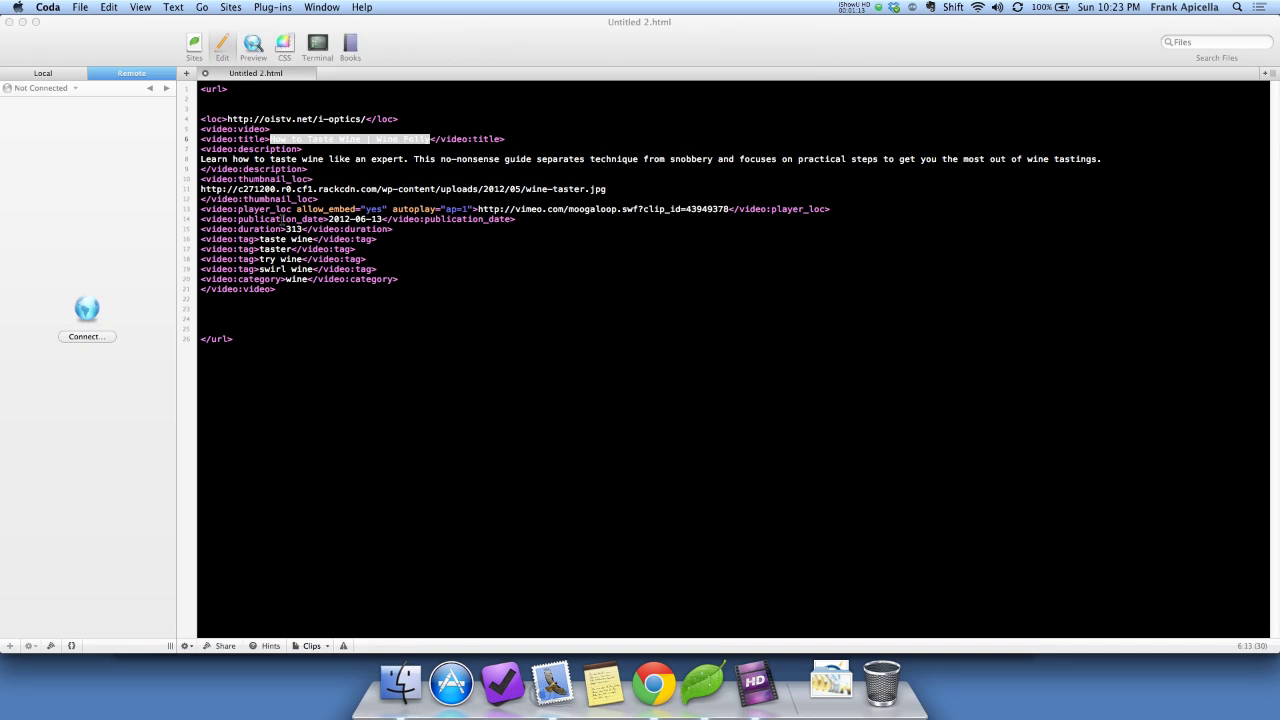
key(super+v)
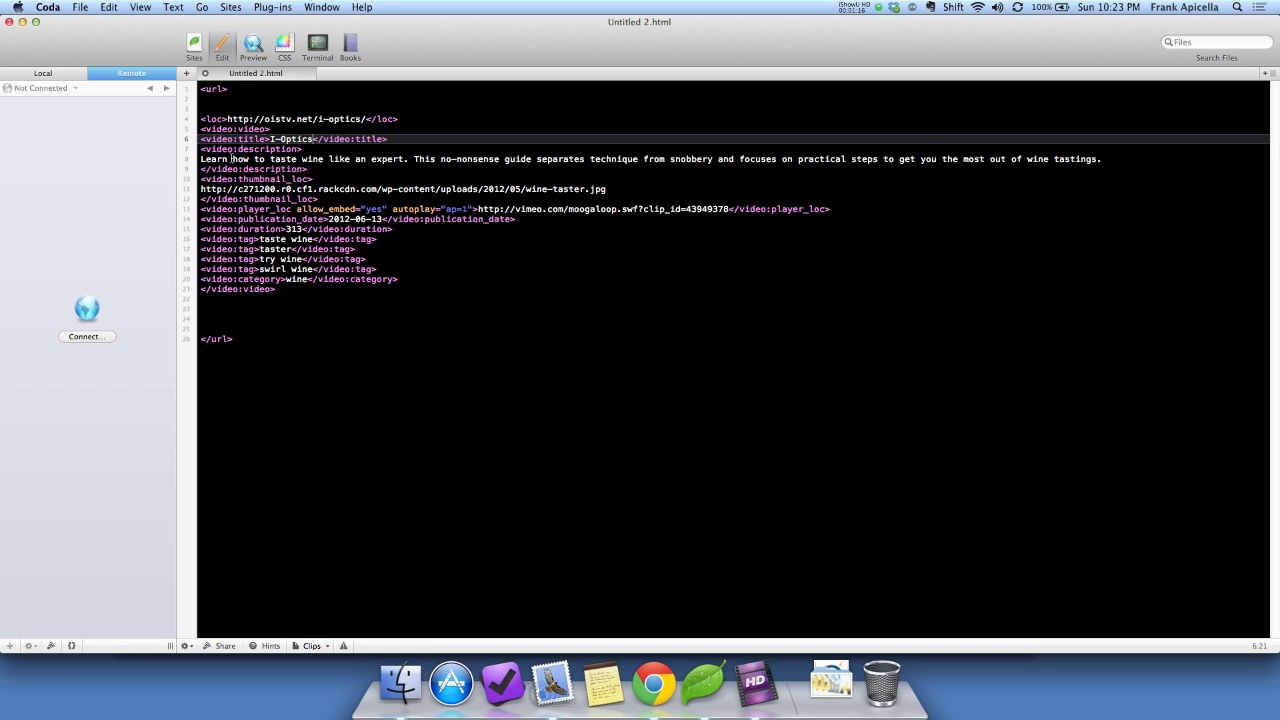
drag(201, 158, 1101, 156)
key(super+Tab)
key(super+Tab)
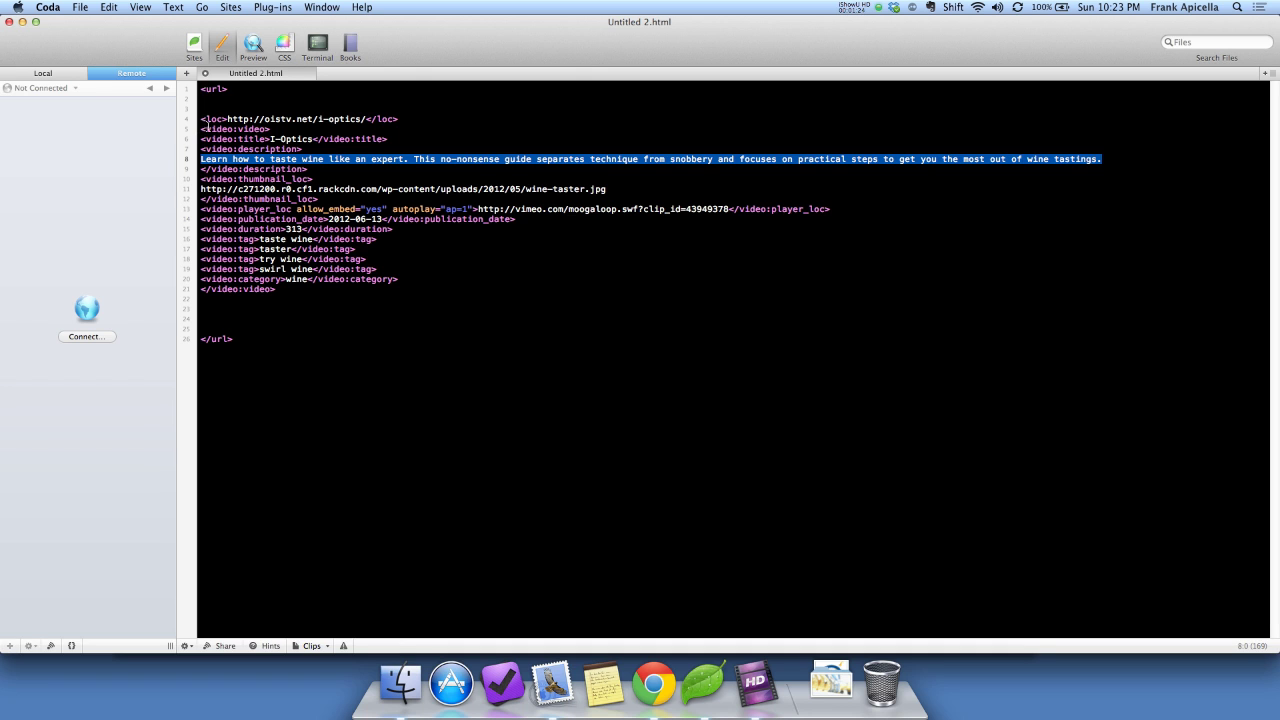
Indent the lines from <video:title> through <video:category> one level and add a blank line after the <loc> line
drag(201, 138, 411, 279)
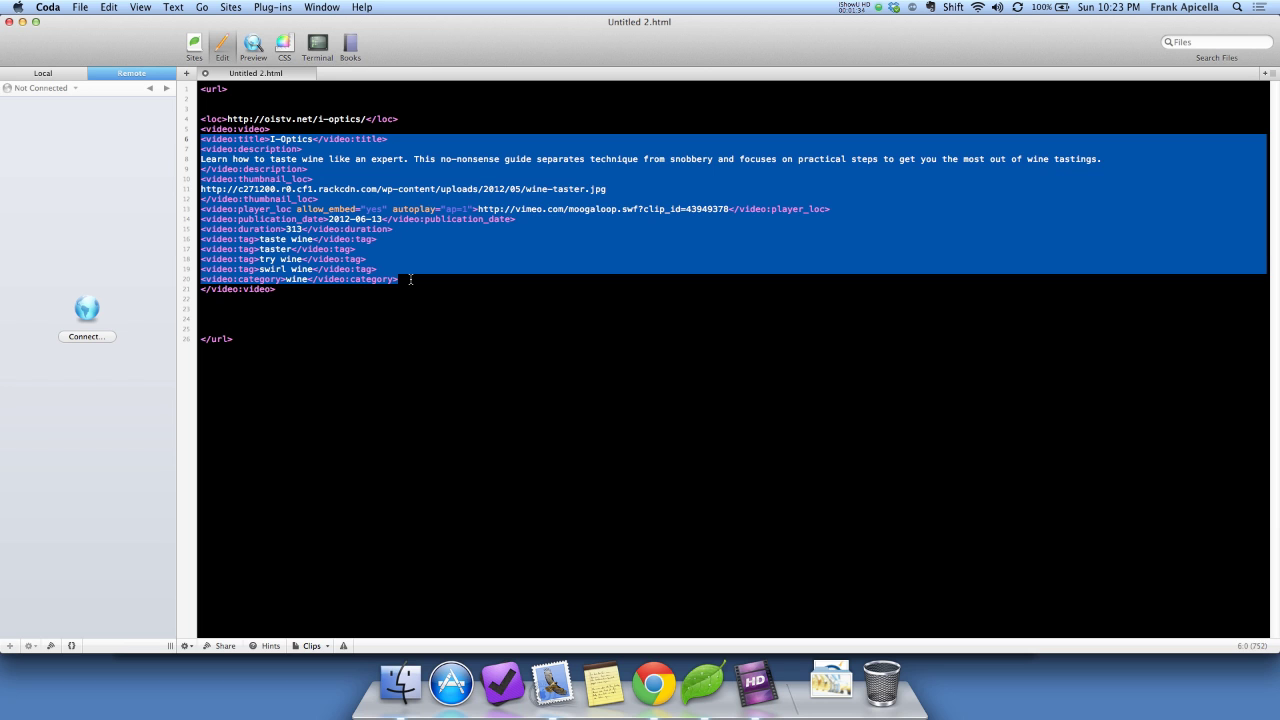
key(Tab)
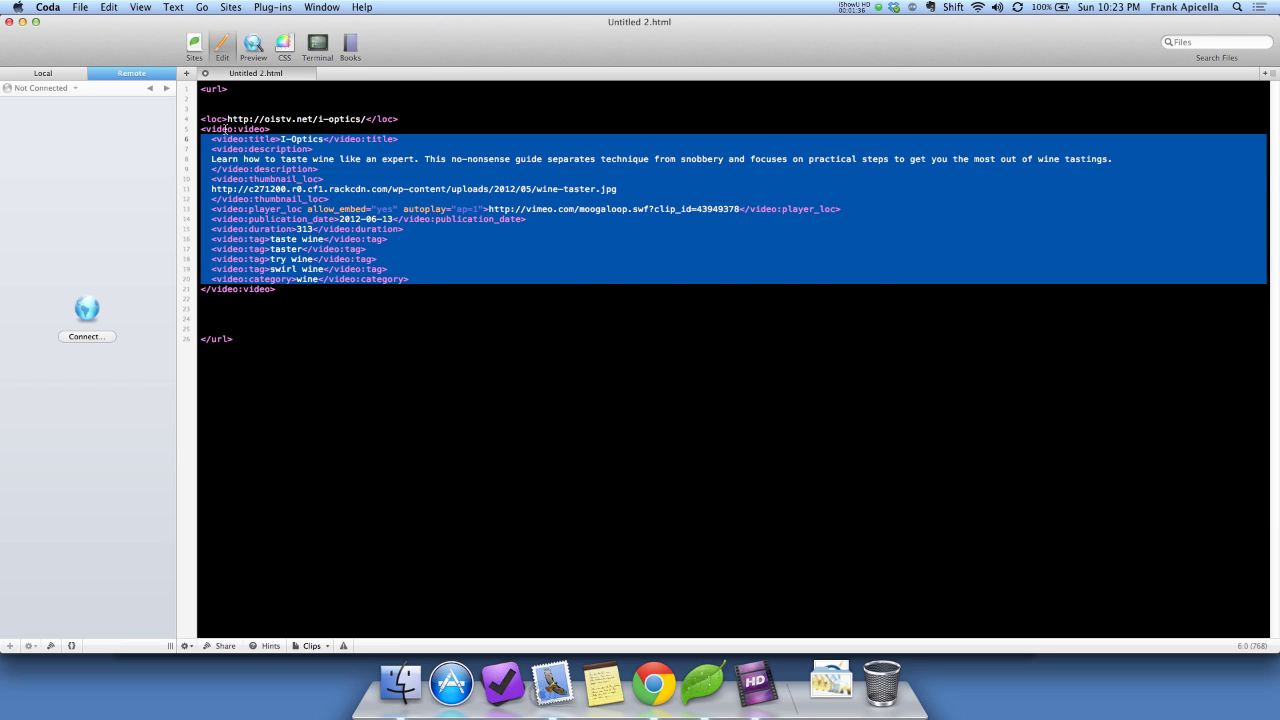
click(405, 119)
key(Return)
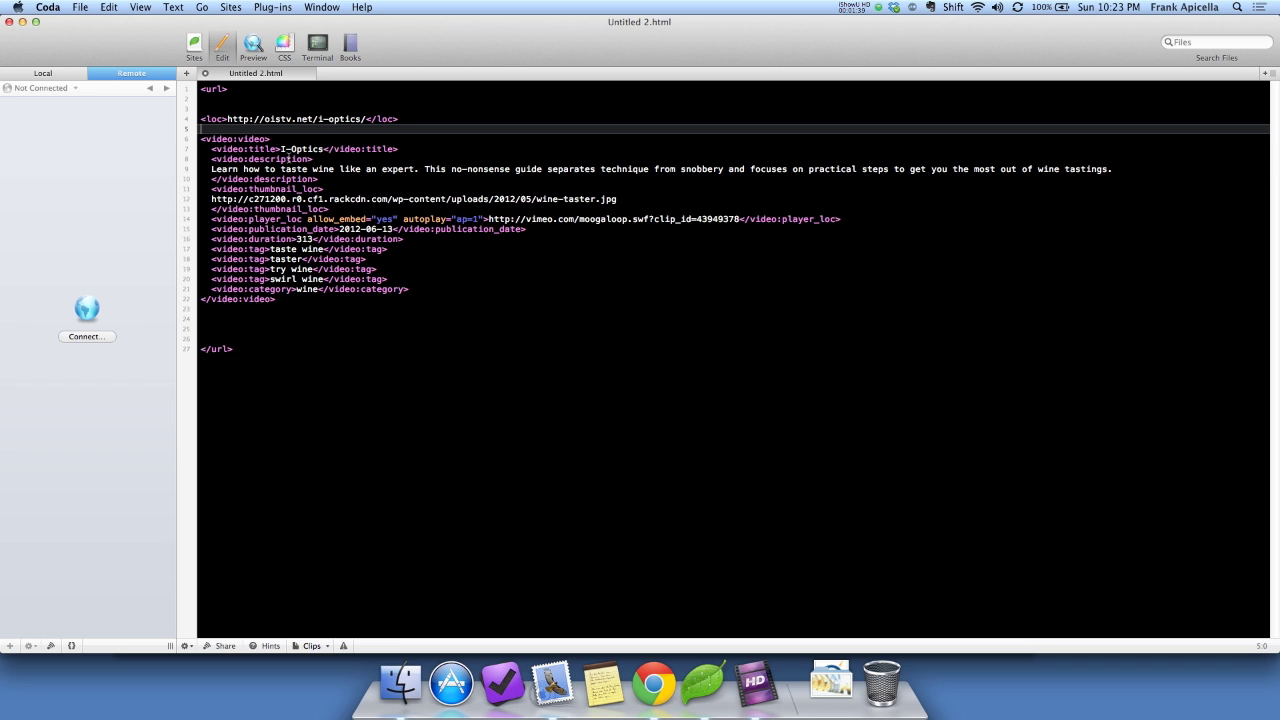
Delete two of the blank lines above the closing </url> tag
click(249, 341)
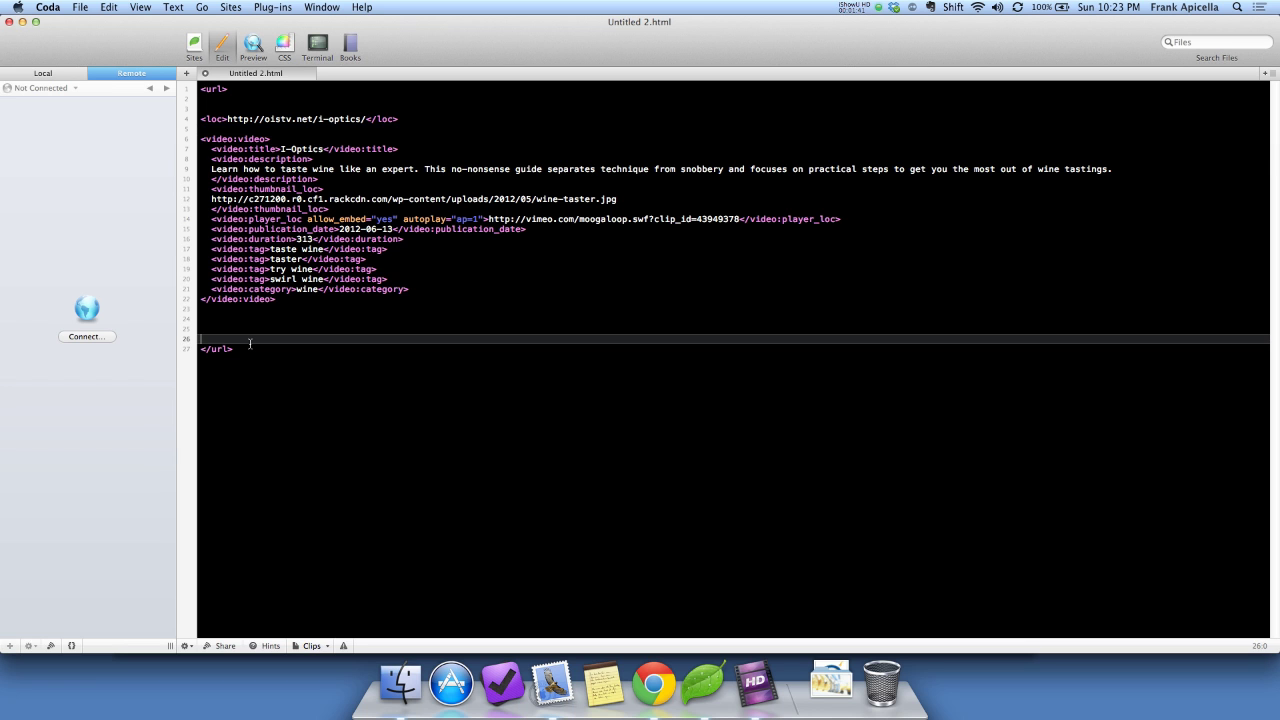
key(BackSpace)
key(BackSpace)
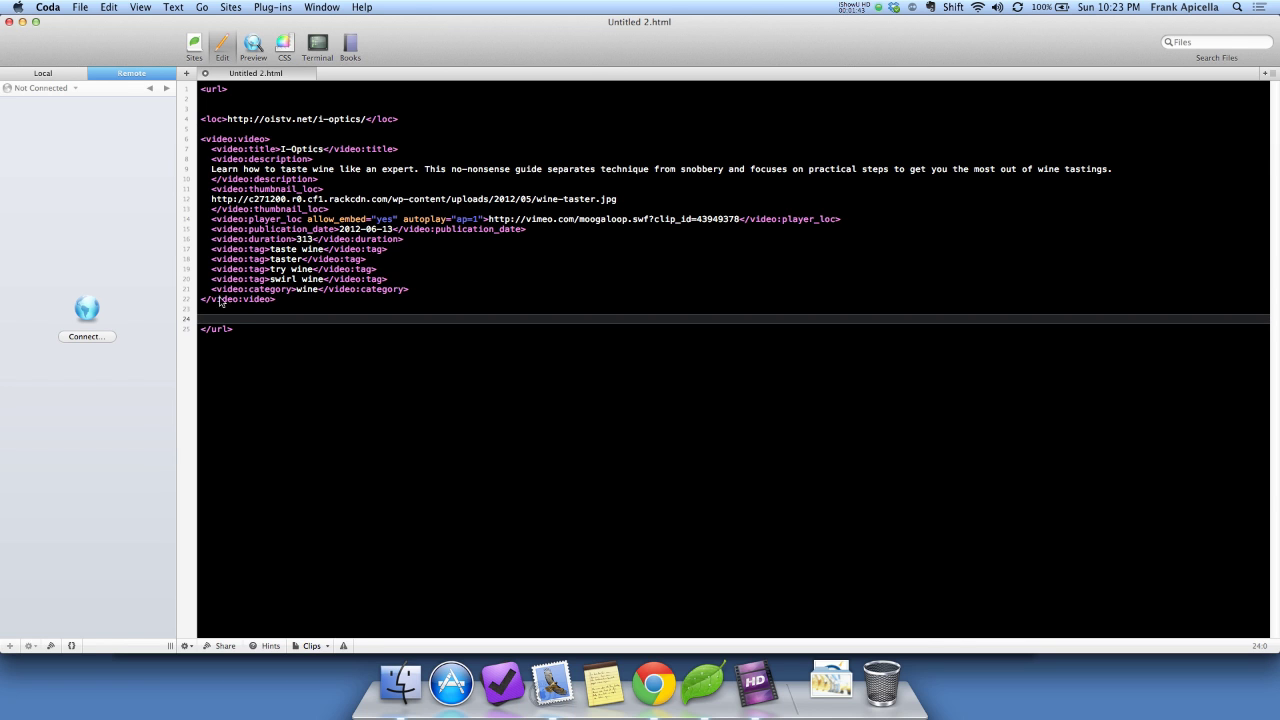
Review Google's video Sitemap help page in Chrome, including its guidelines, sample entry and video-specific tag definitions
key(super+Tab)
click(1130, 30)
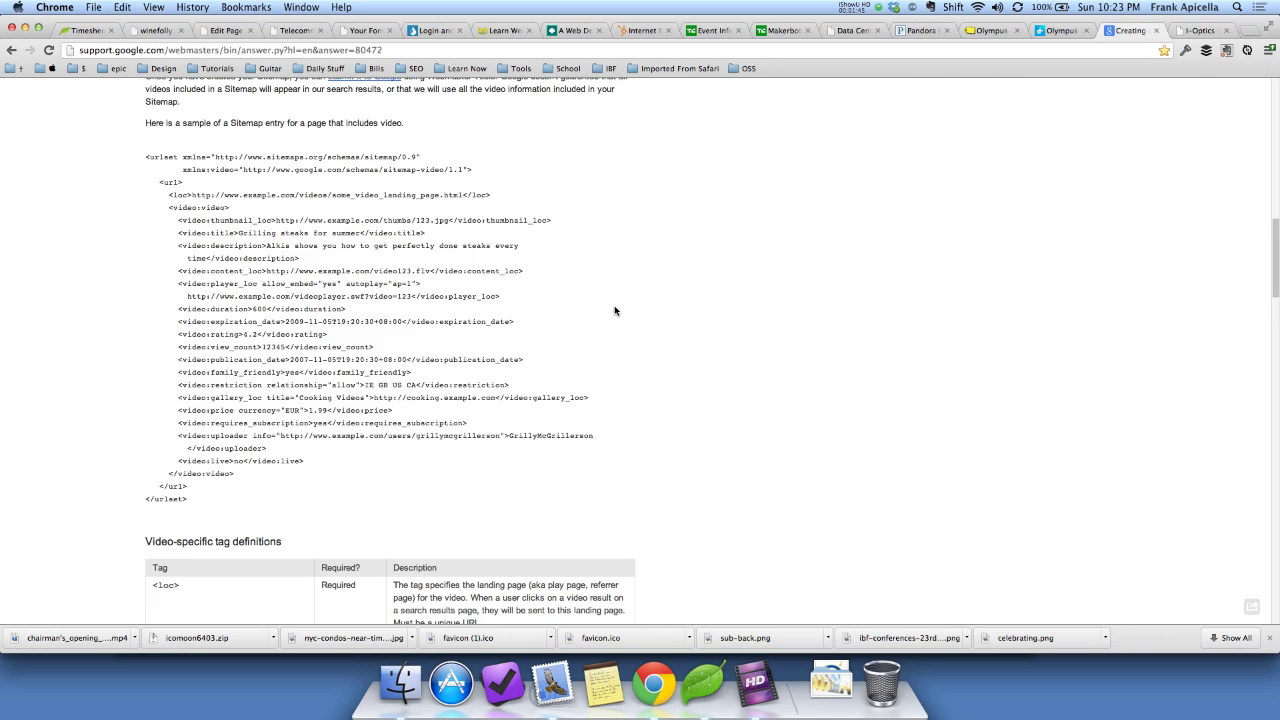
scroll(614, 309, up, 15)
scroll(612, 306, down, 20)
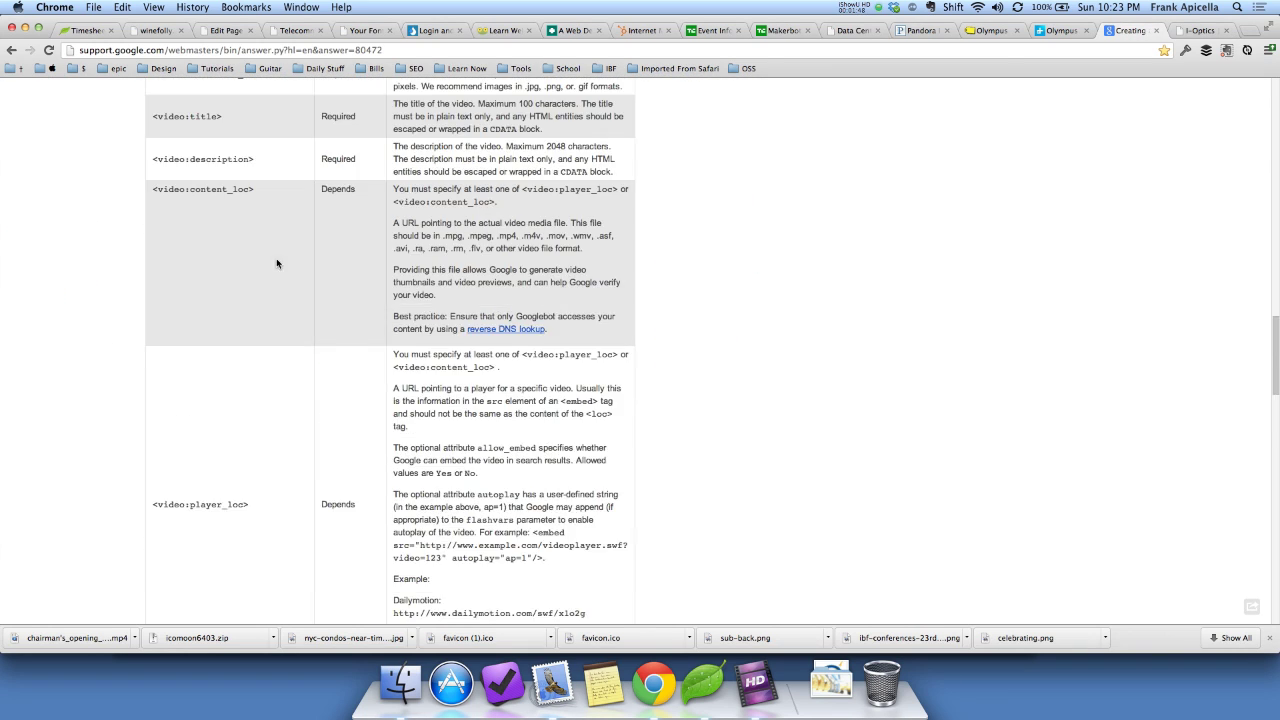
scroll(339, 274, down, 20)
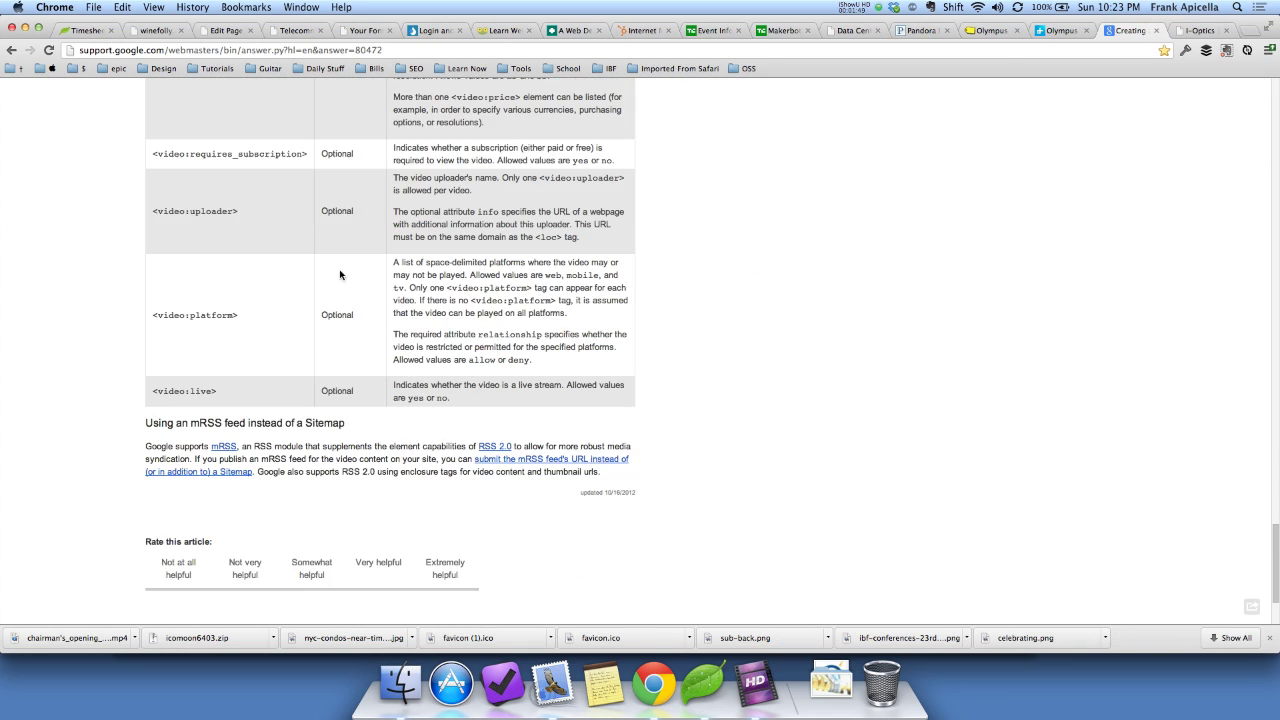
scroll(441, 283, up, 20)
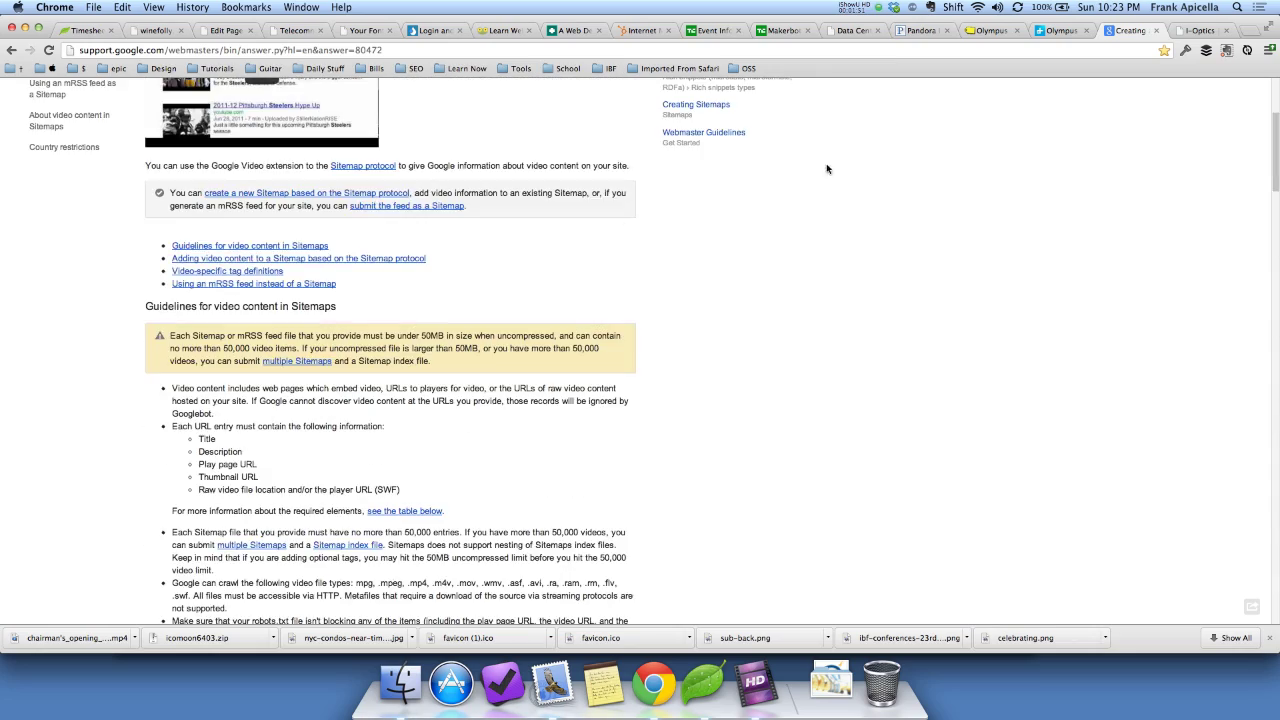
scroll(666, 279, down, 20)
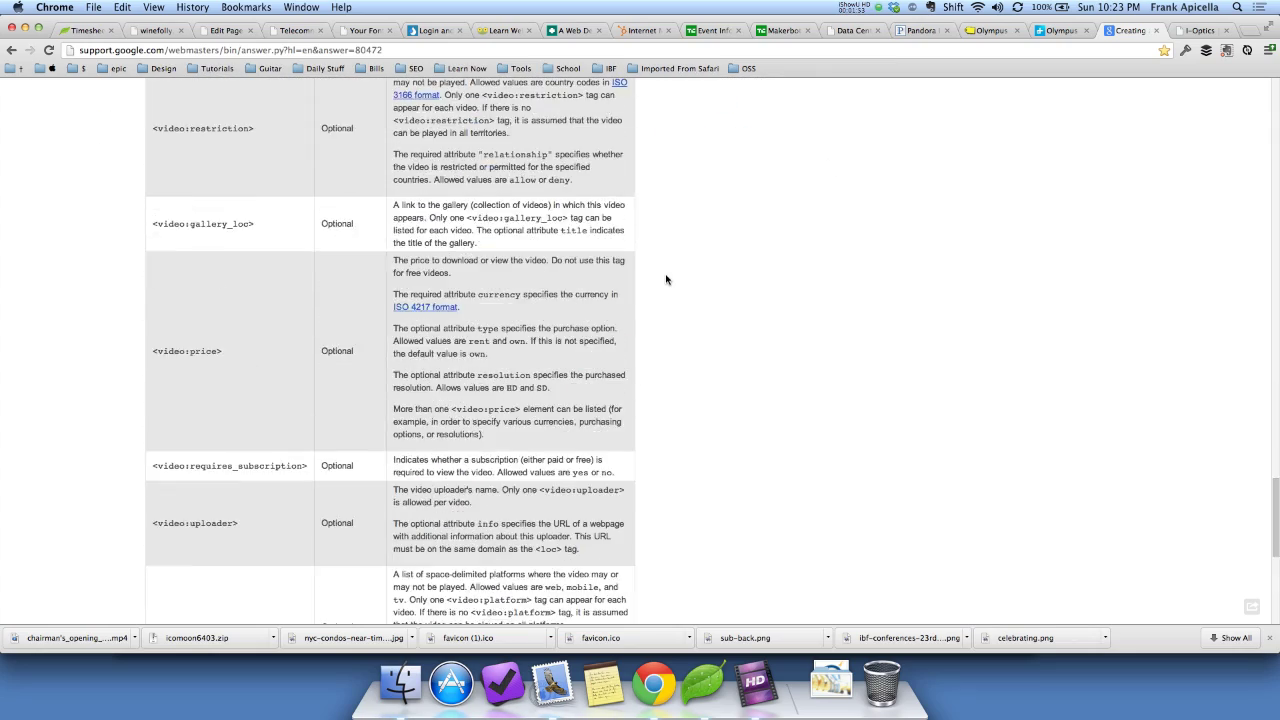
scroll(666, 279, down, 10)
scroll(666, 279, up, 20)
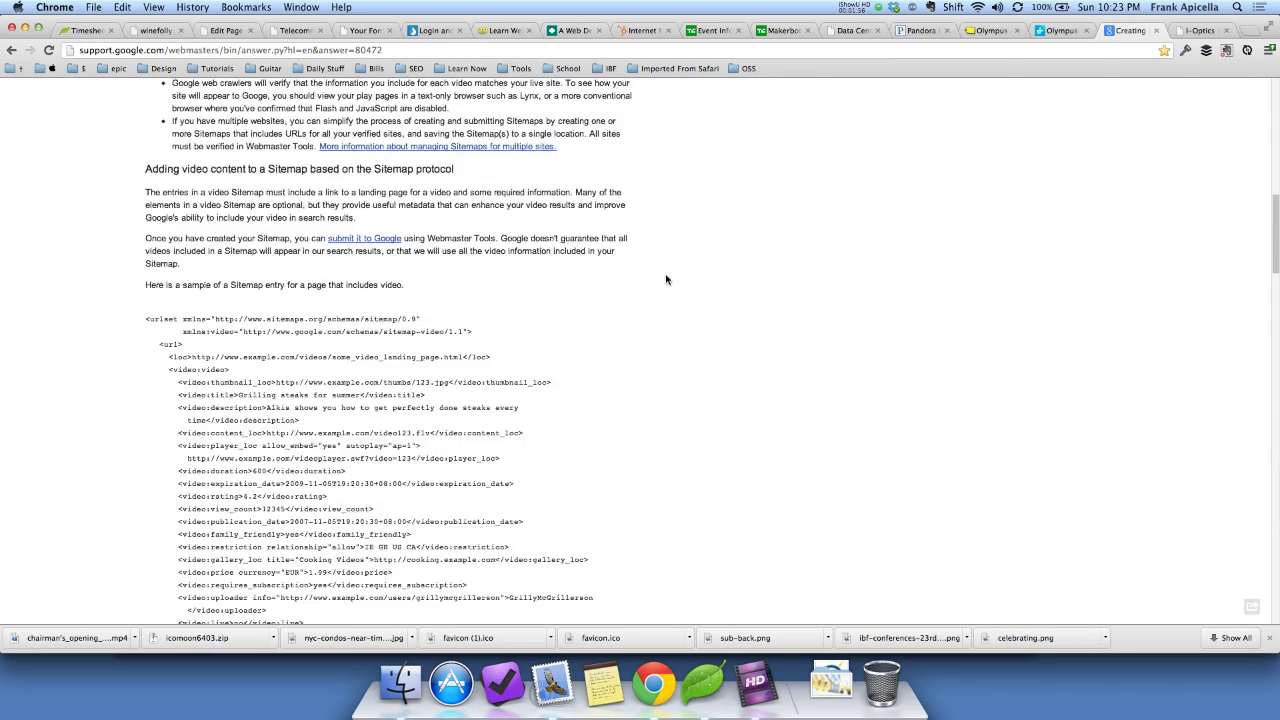
scroll(666, 279, up, 5)
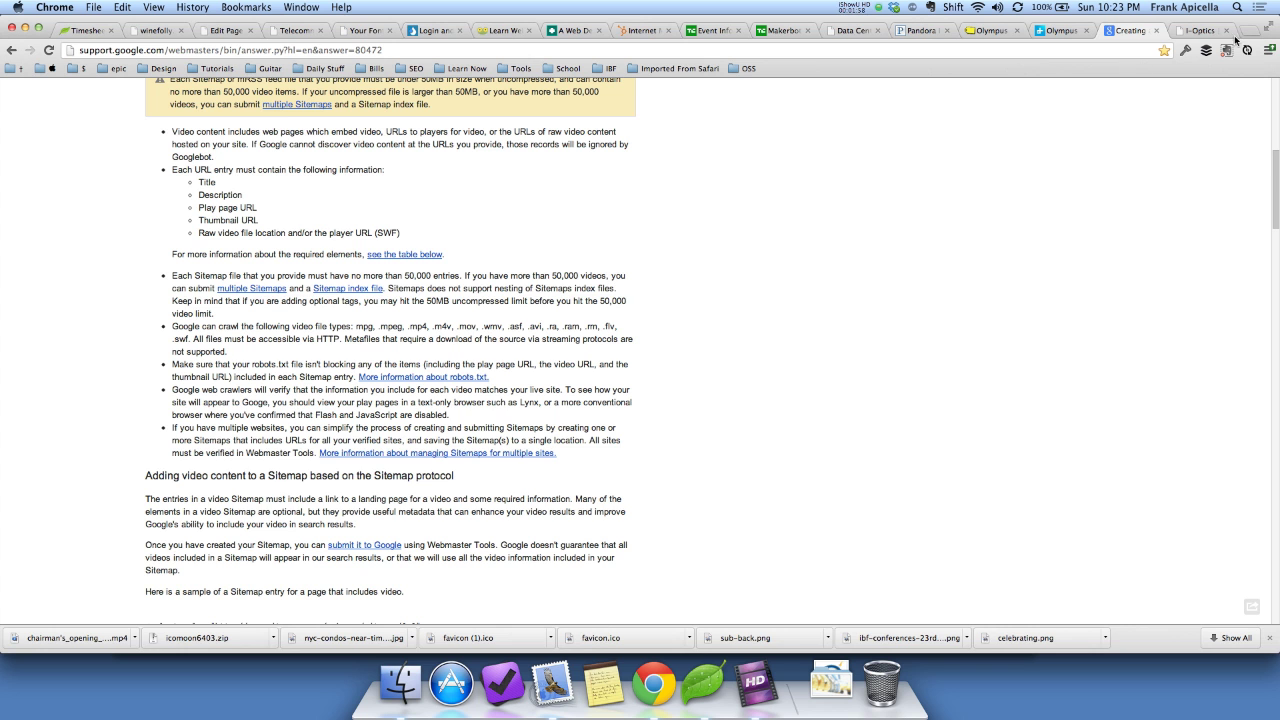
Copy the transcript's two sentences about the company being active in two areas from the I-Optics page in Chrome
click(1203, 30)
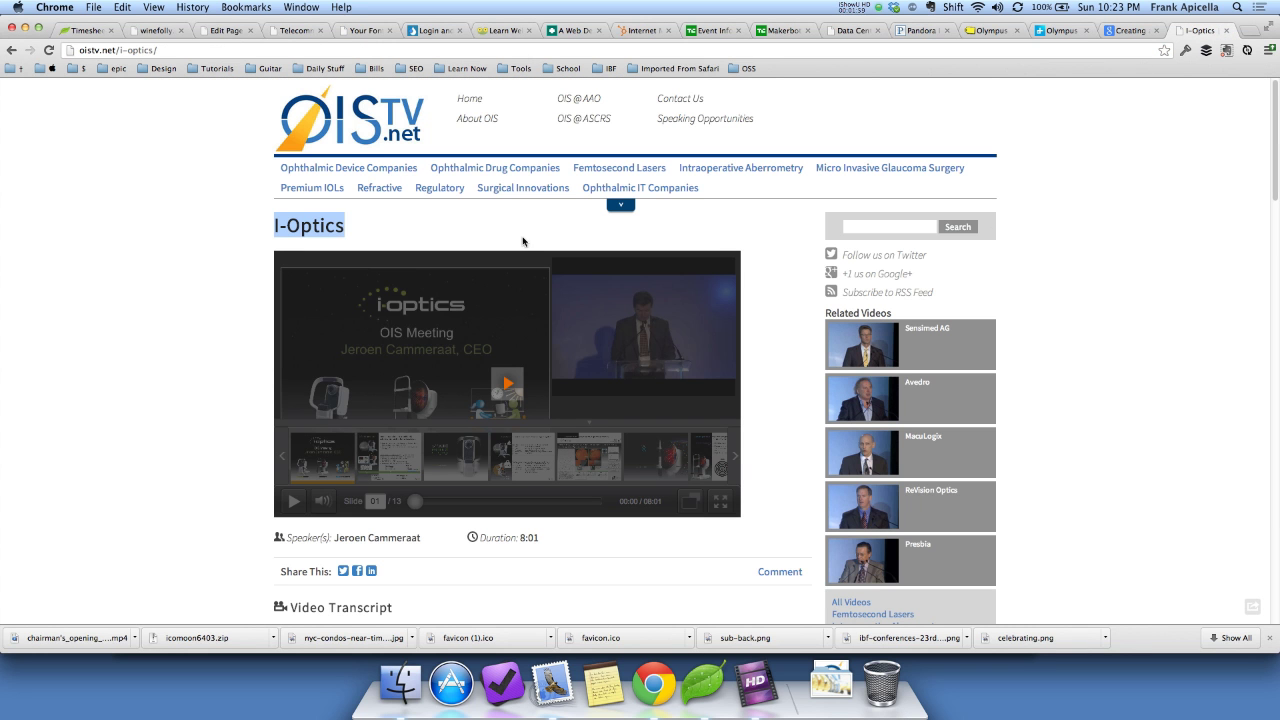
key(super+Tab)
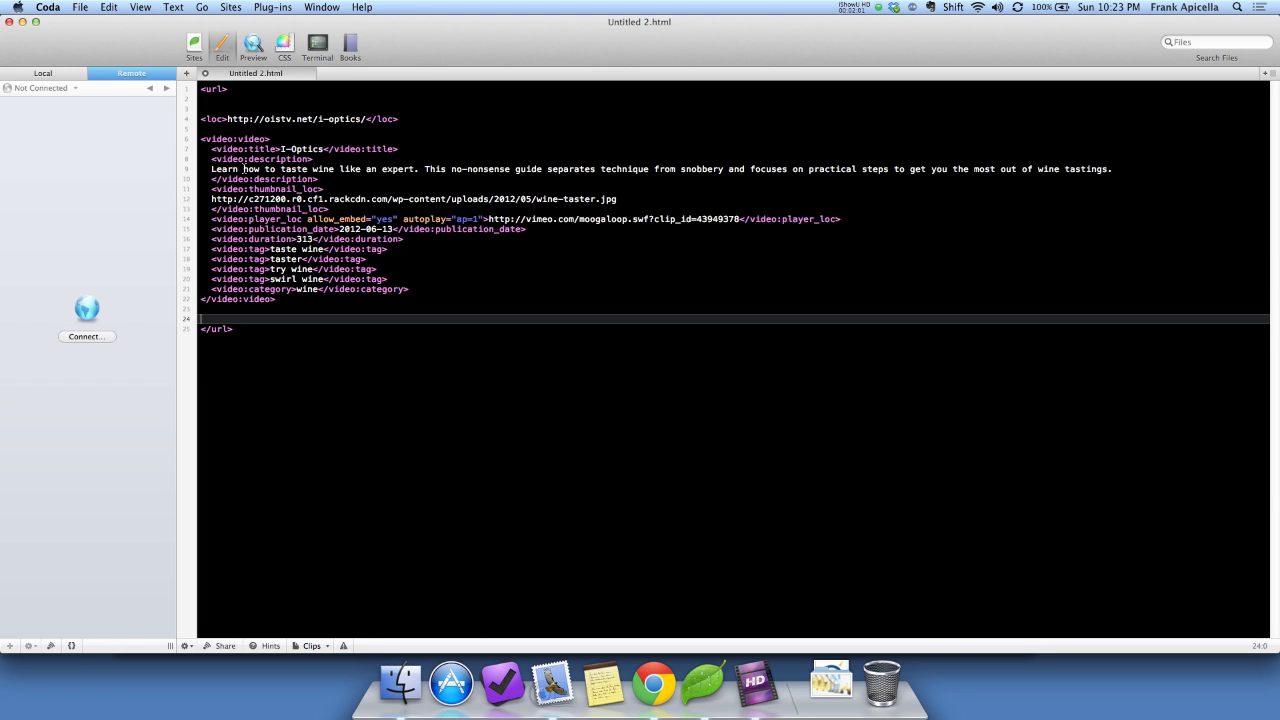
key(super+Tab)
scroll(231, 351, down, 6)
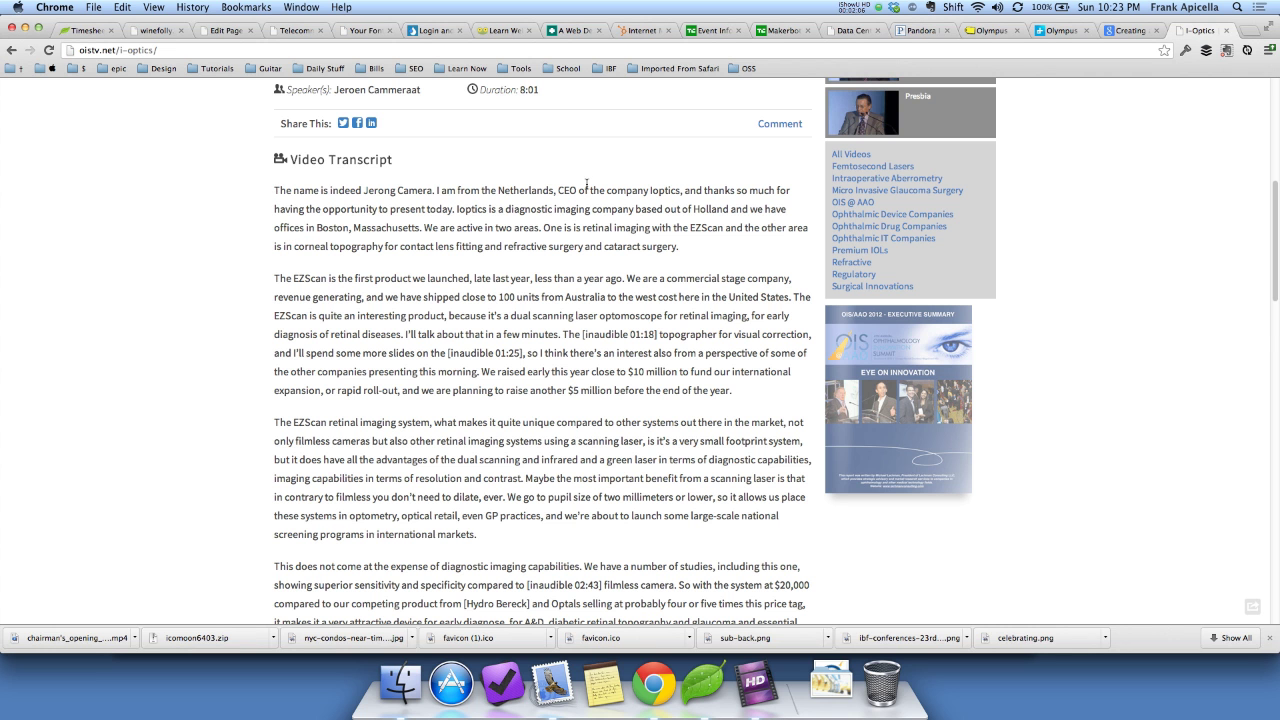
scroll(622, 253, up, 3)
scroll(235, 343, down, 2)
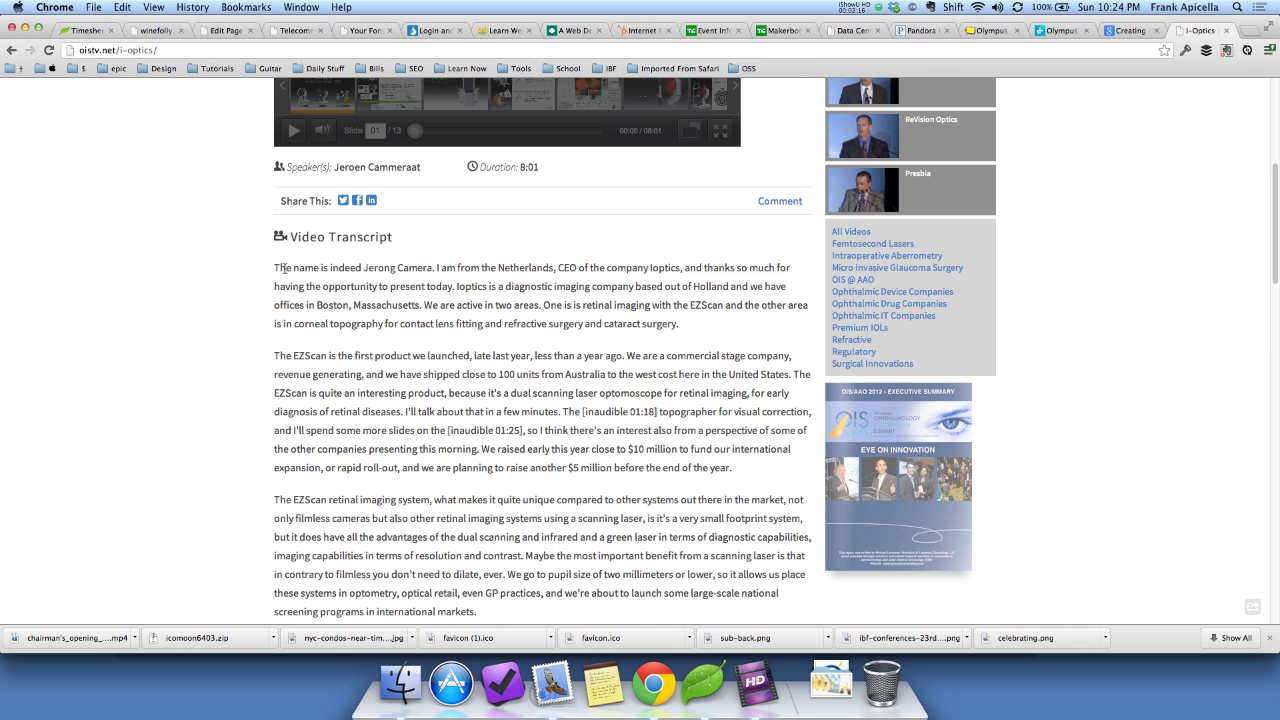
drag(284, 268, 708, 321)
key(super+c)
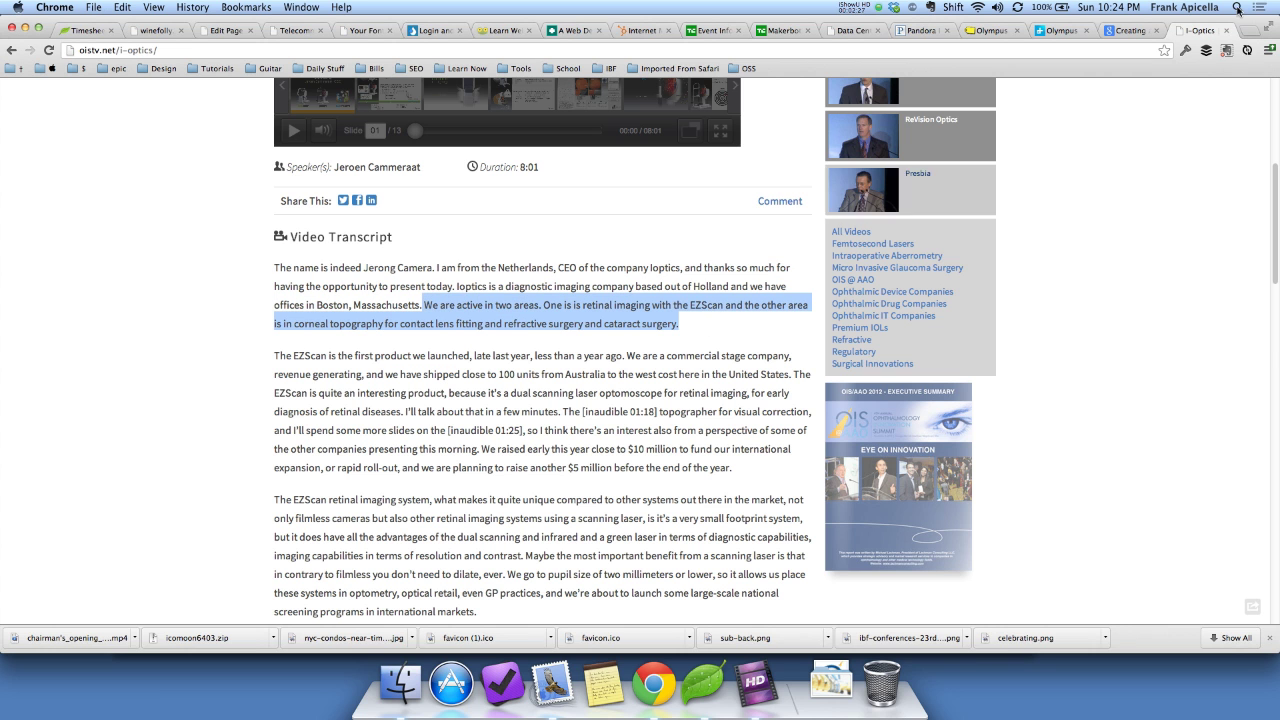
Replace the <video:description> text in Coda with the copied transcript sentences and remove the extra space before them
key(super+Tab)
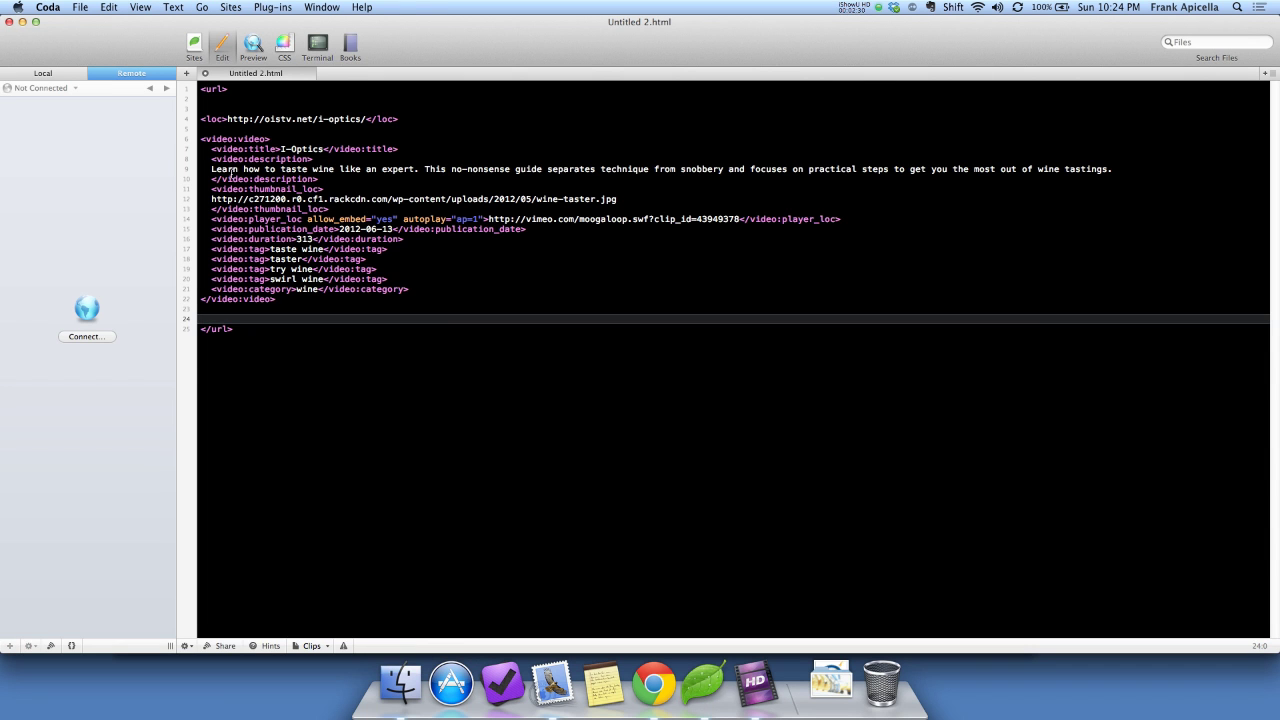
drag(211, 169, 1126, 166)
key(super+v)
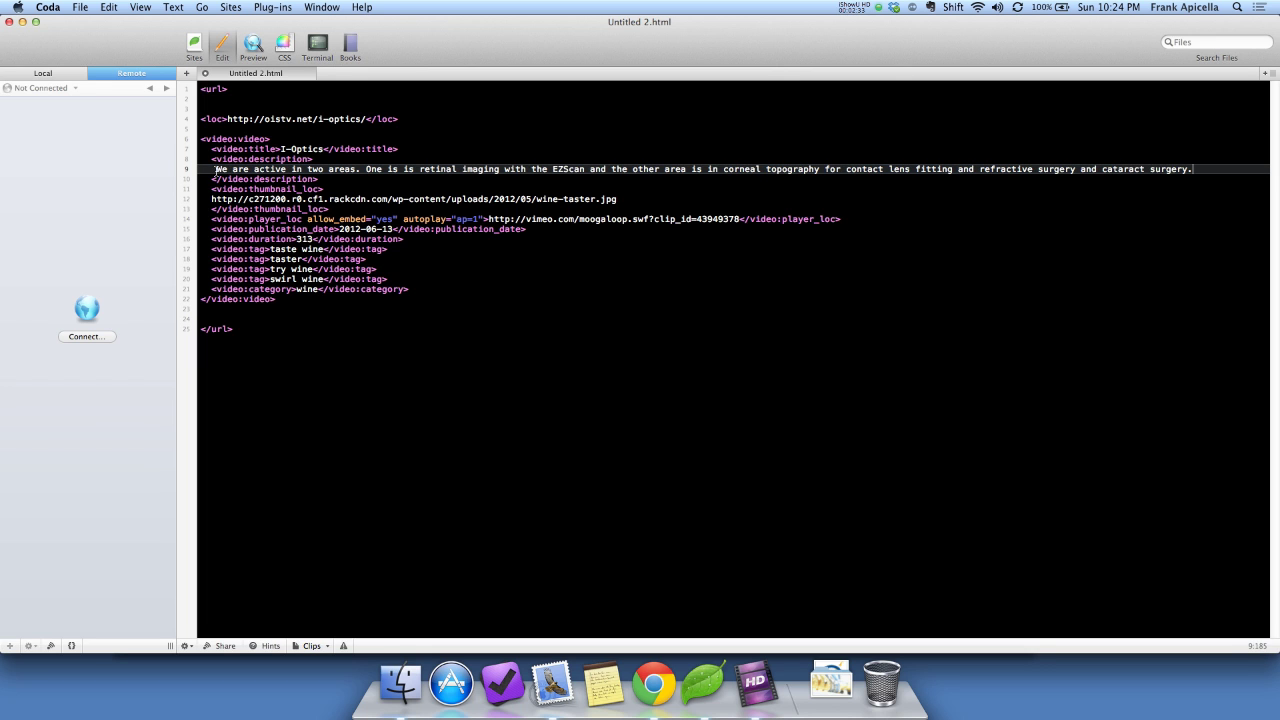
click(217, 170)
key(BackSpace)
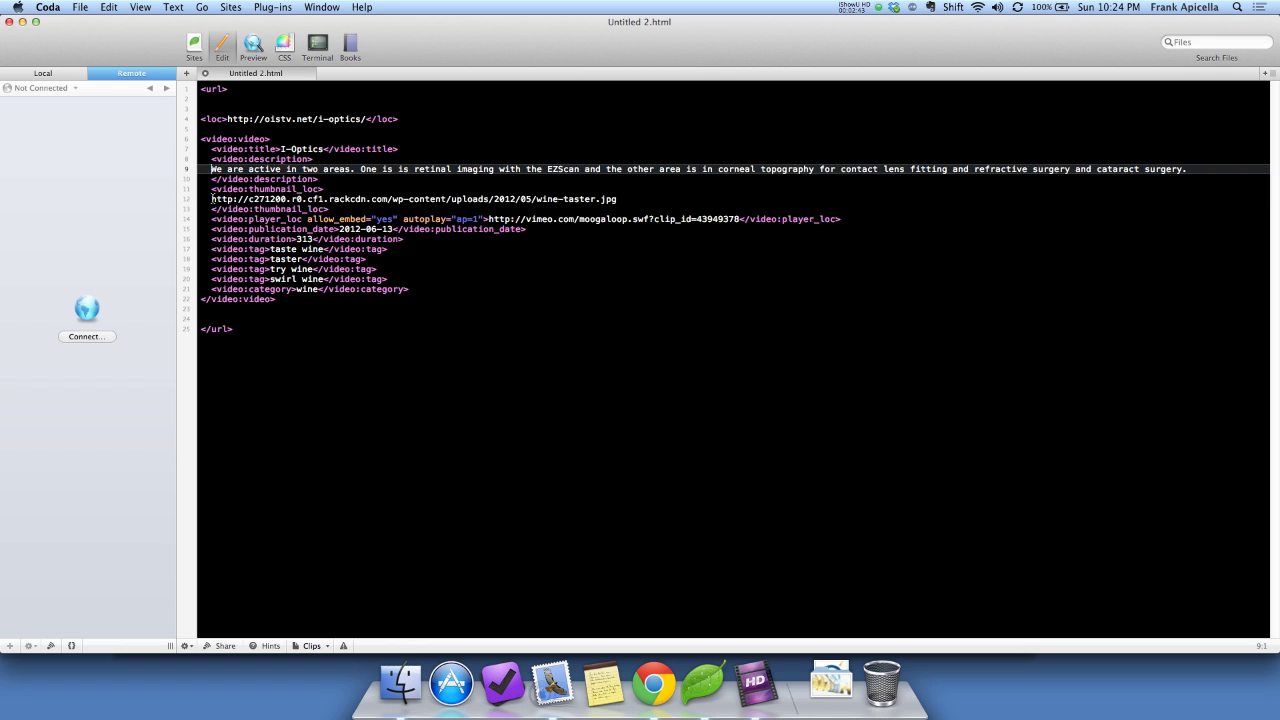
Select the wine-taster.jpg URL inside <video:thumbnail_loc>, and open the OISTV home page in Chrome to find the I-Optics thumbnail
drag(211, 199, 628, 197)
key(super+Tab)
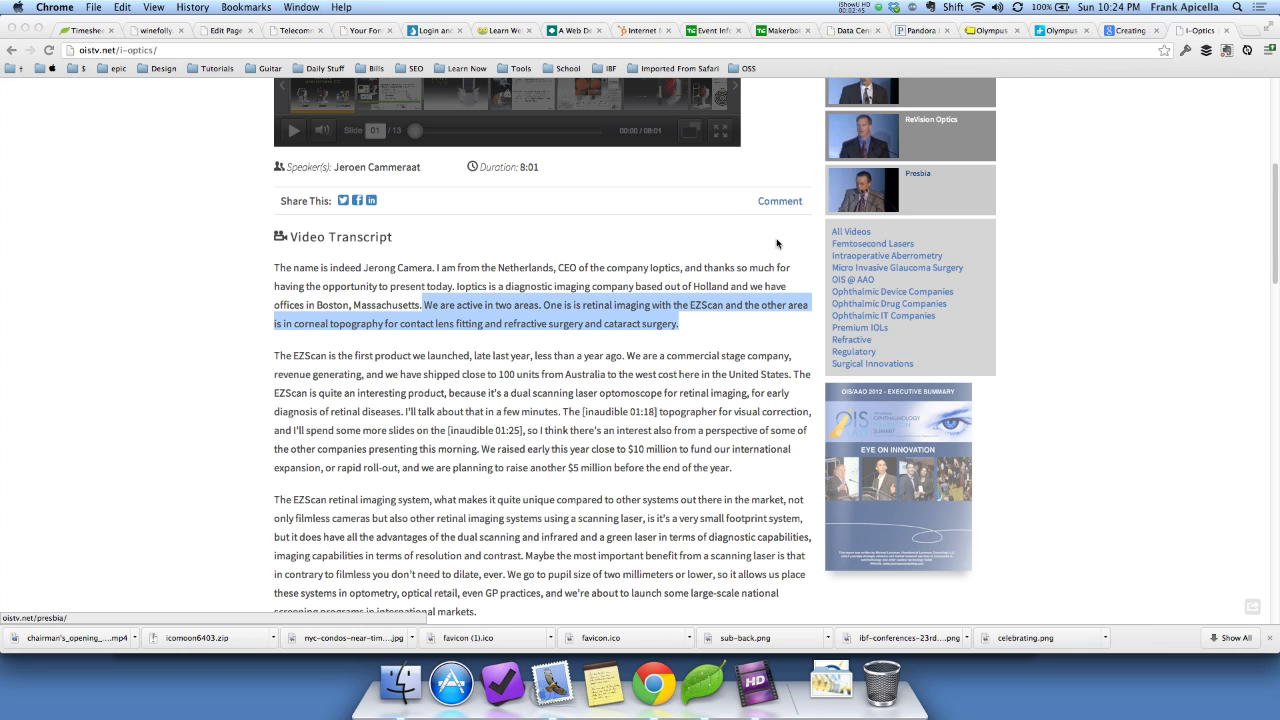
click(690, 306)
scroll(690, 306, up, 5)
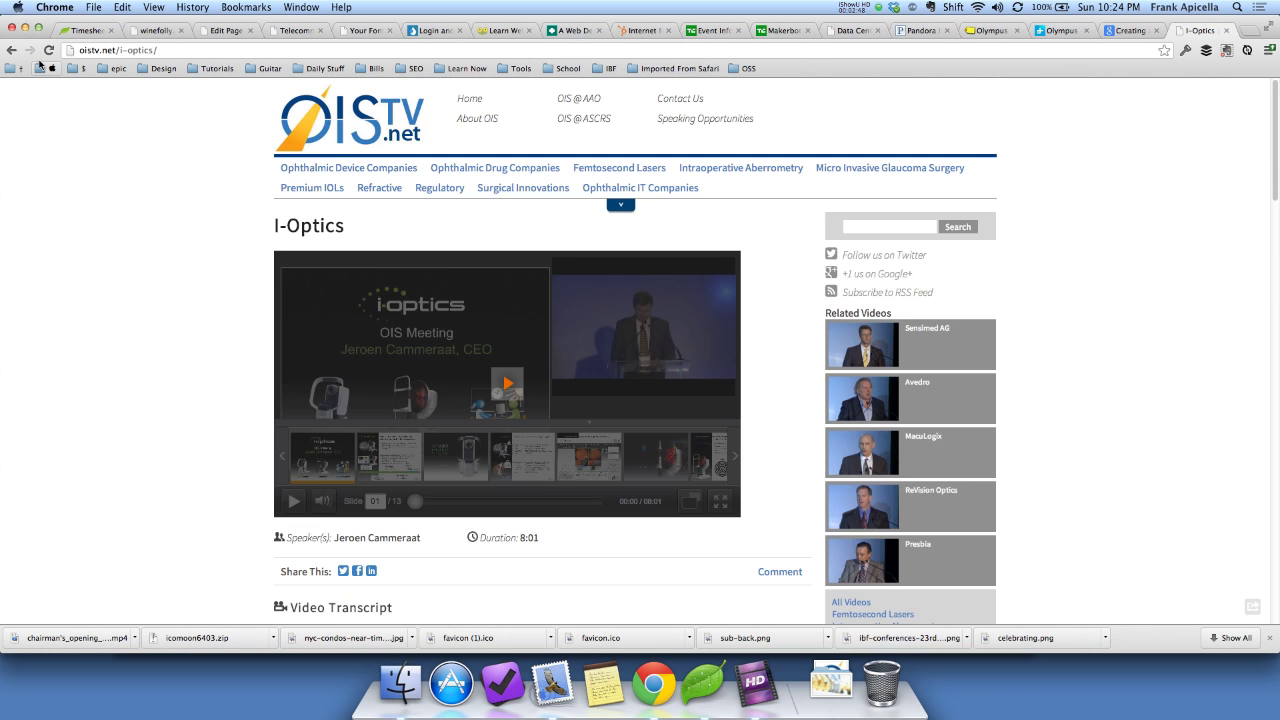
click(469, 98)
scroll(473, 170, down, 1)
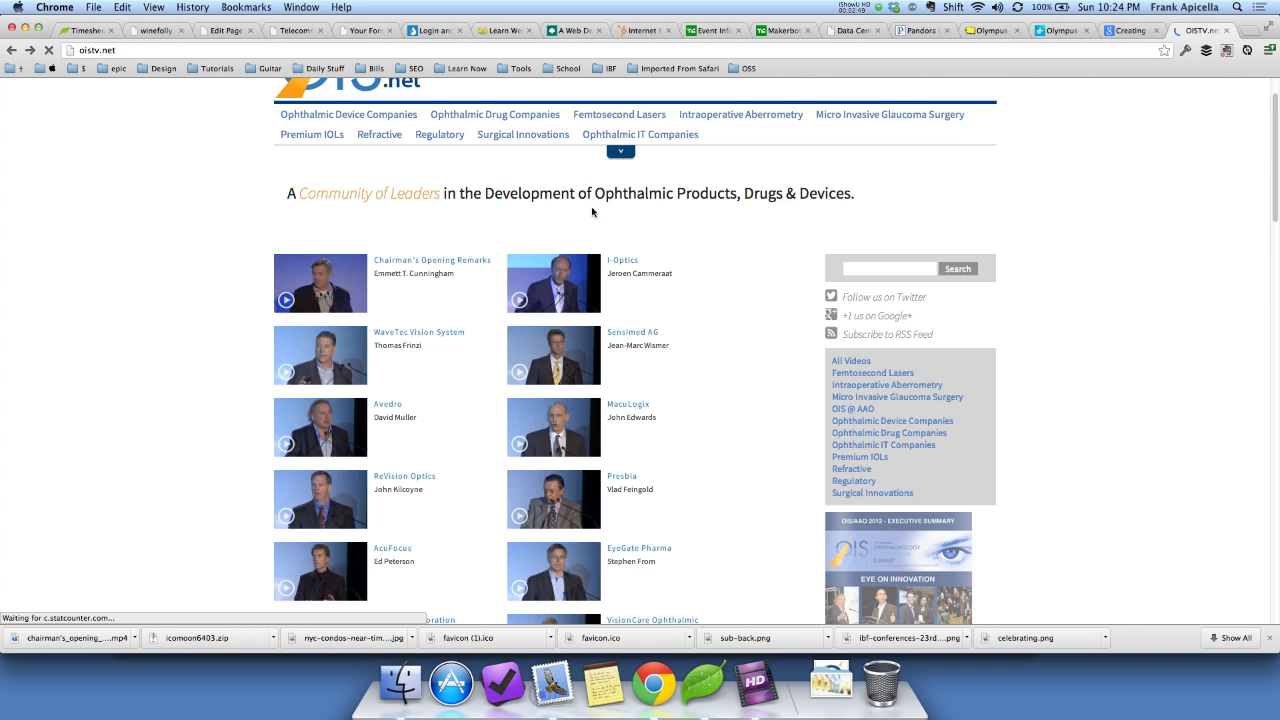
Try to replace the wine-taster.jpg URL in Coda with the link address copied from the I-Optics thumbnail
right_click(571, 267)
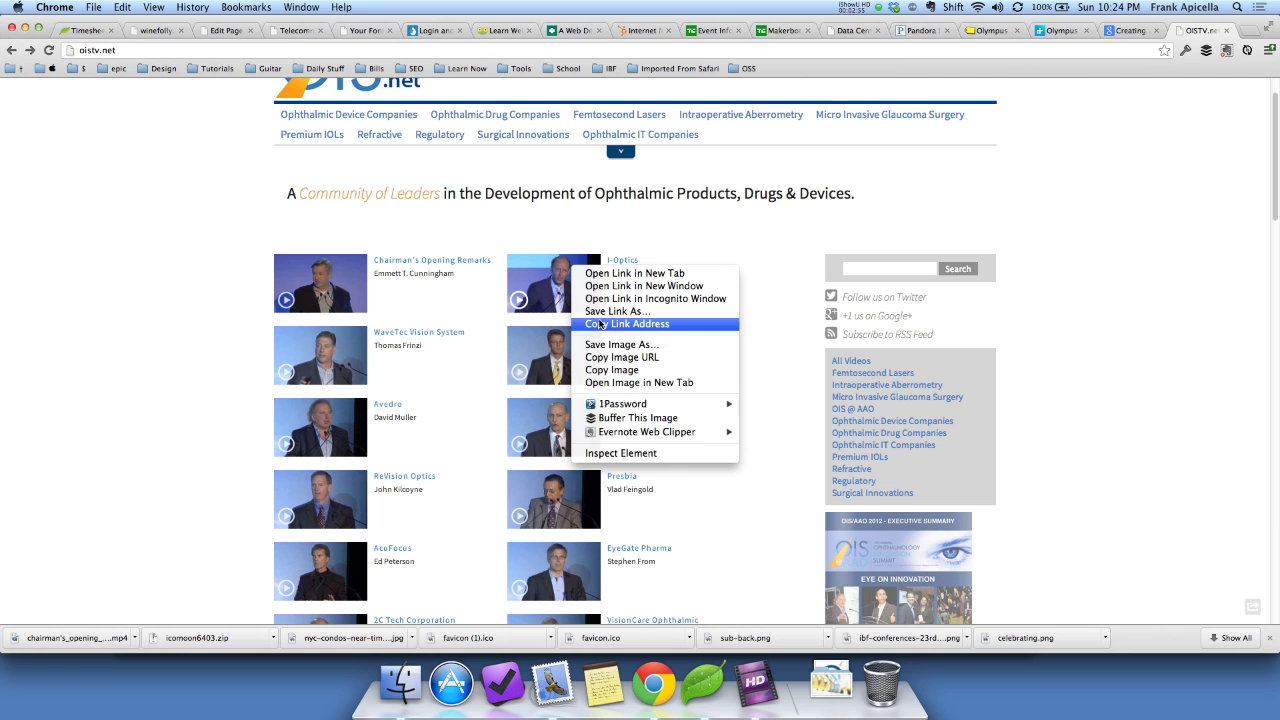
right_click(782, 244)
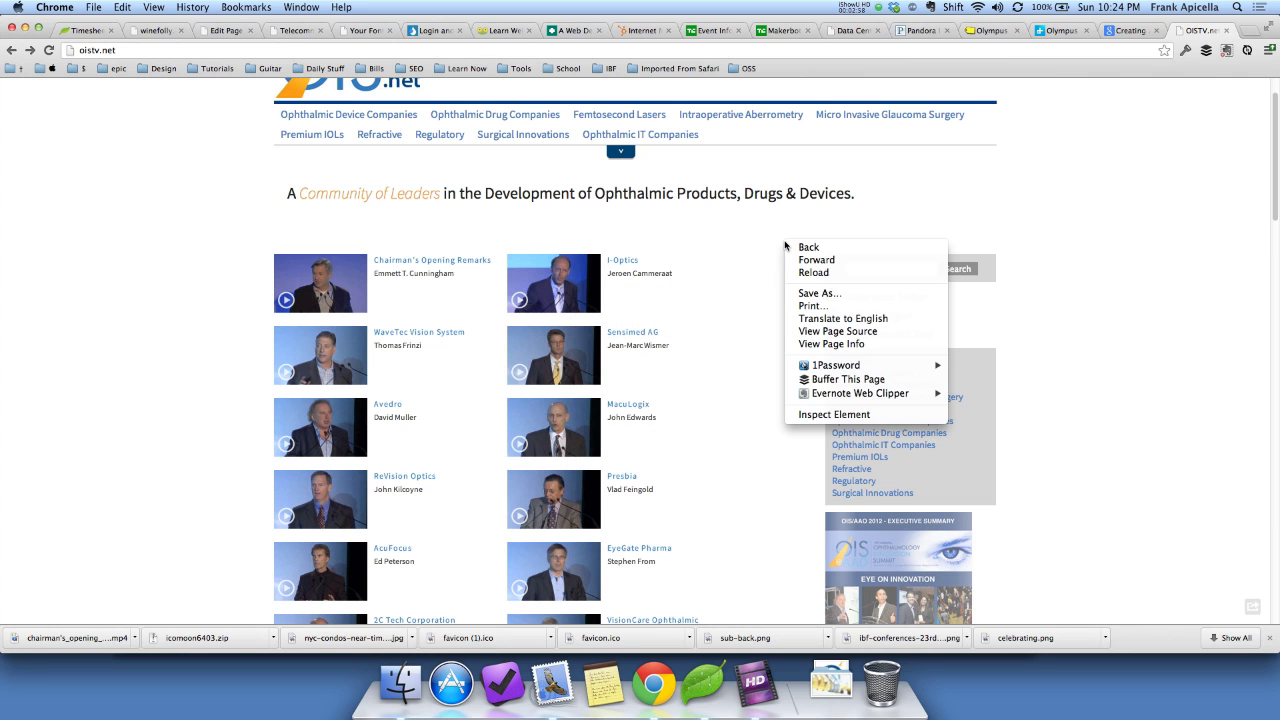
right_click(566, 275)
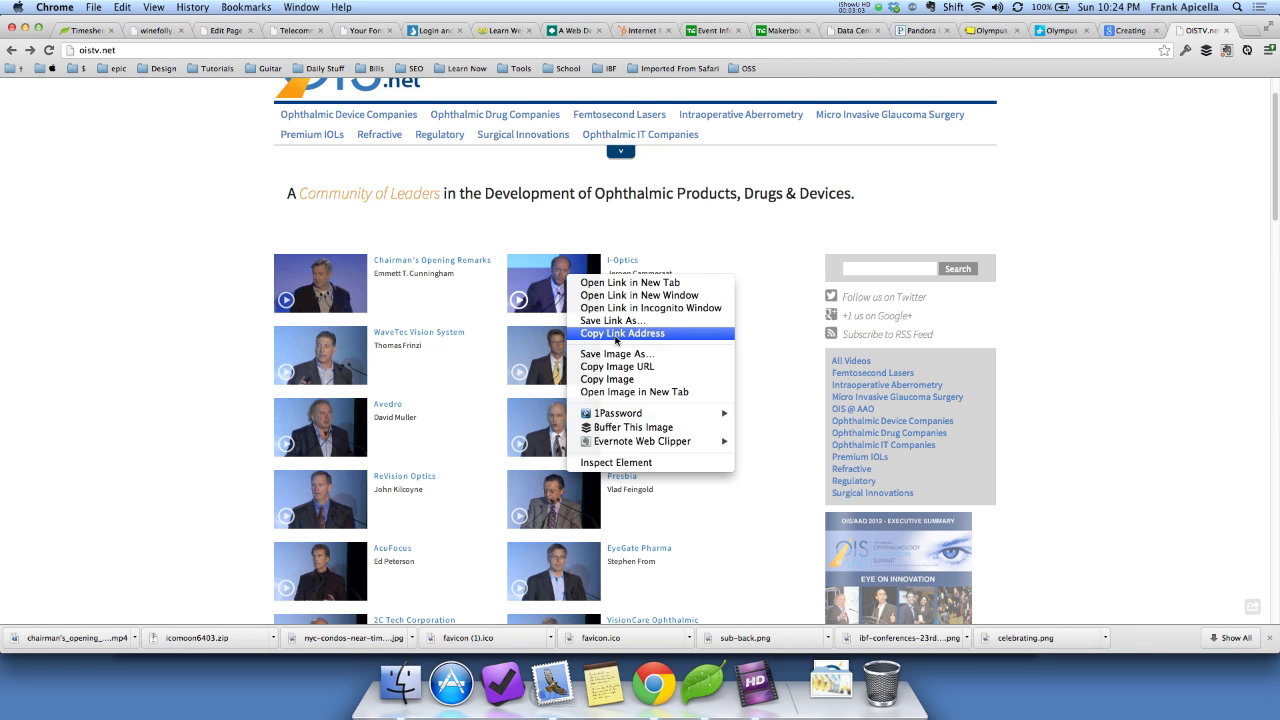
click(605, 335)
key(super+Tab)
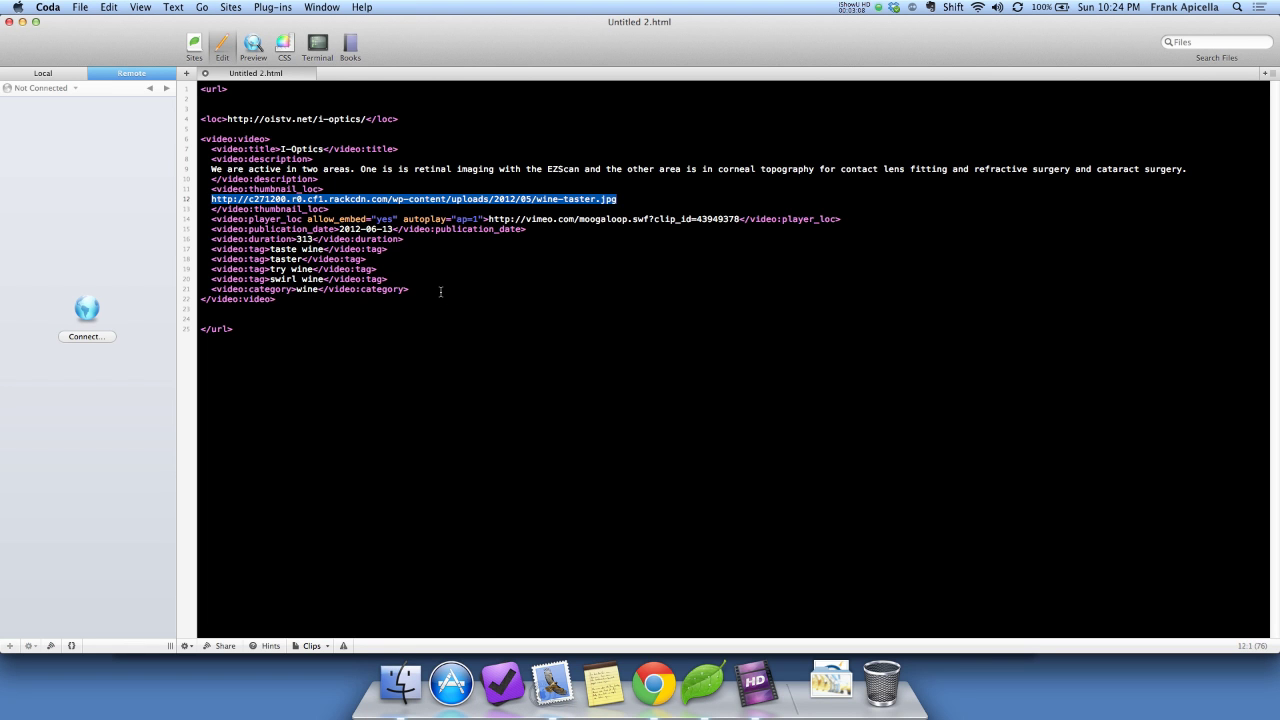
key(super+v)
Replace the address inside <video:thumbnail_loc> with the image URL copied from the I-Optics thumbnail on the OISTV home page
key(super+Tab)
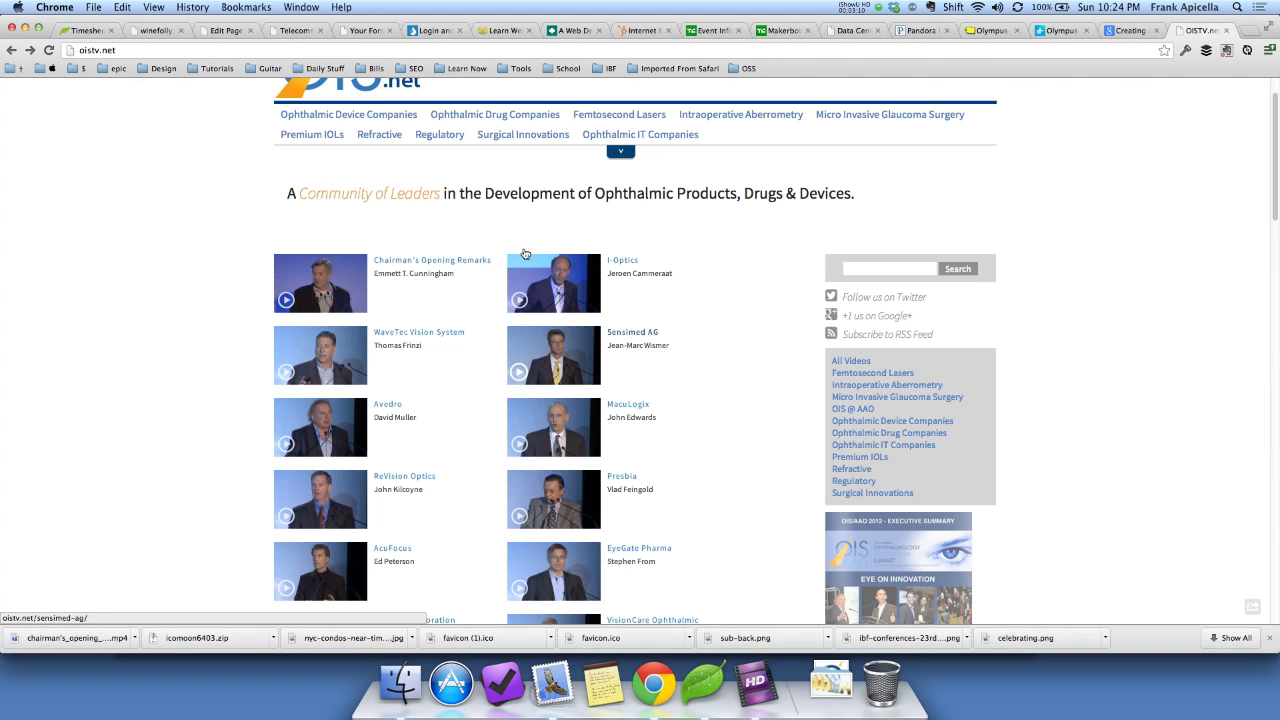
right_click(540, 262)
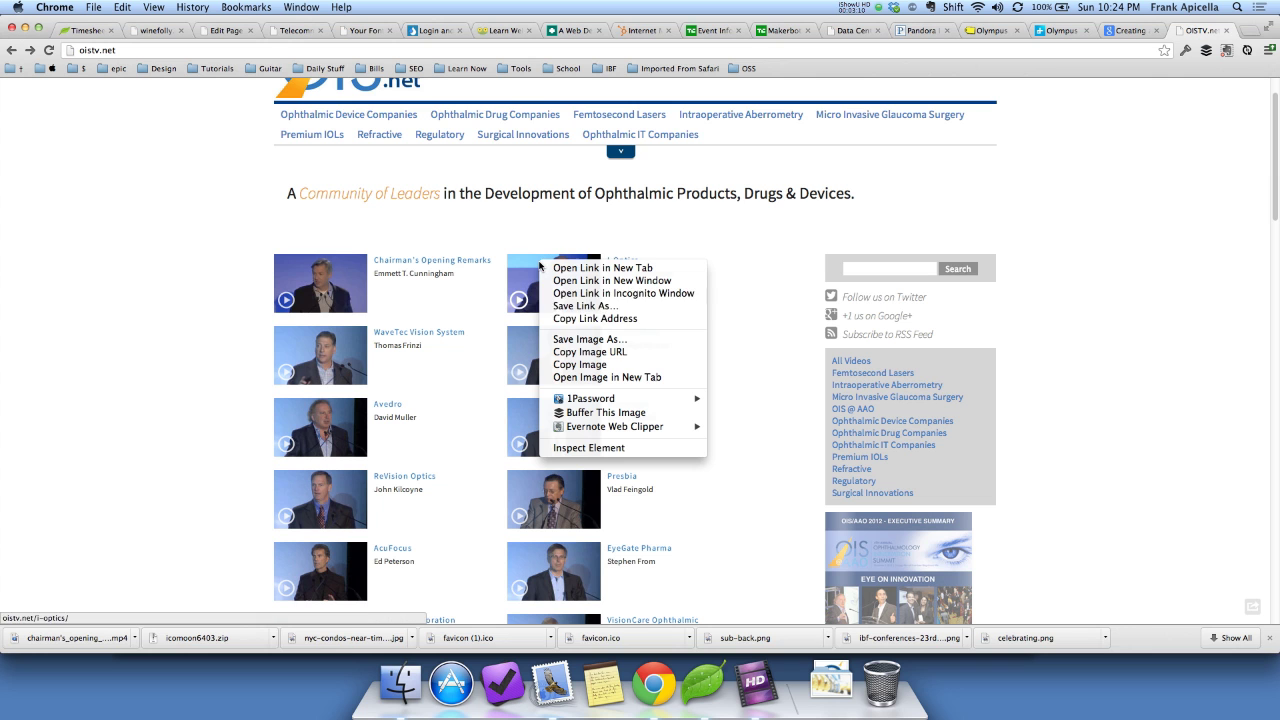
click(653, 356)
key(super+Tab)
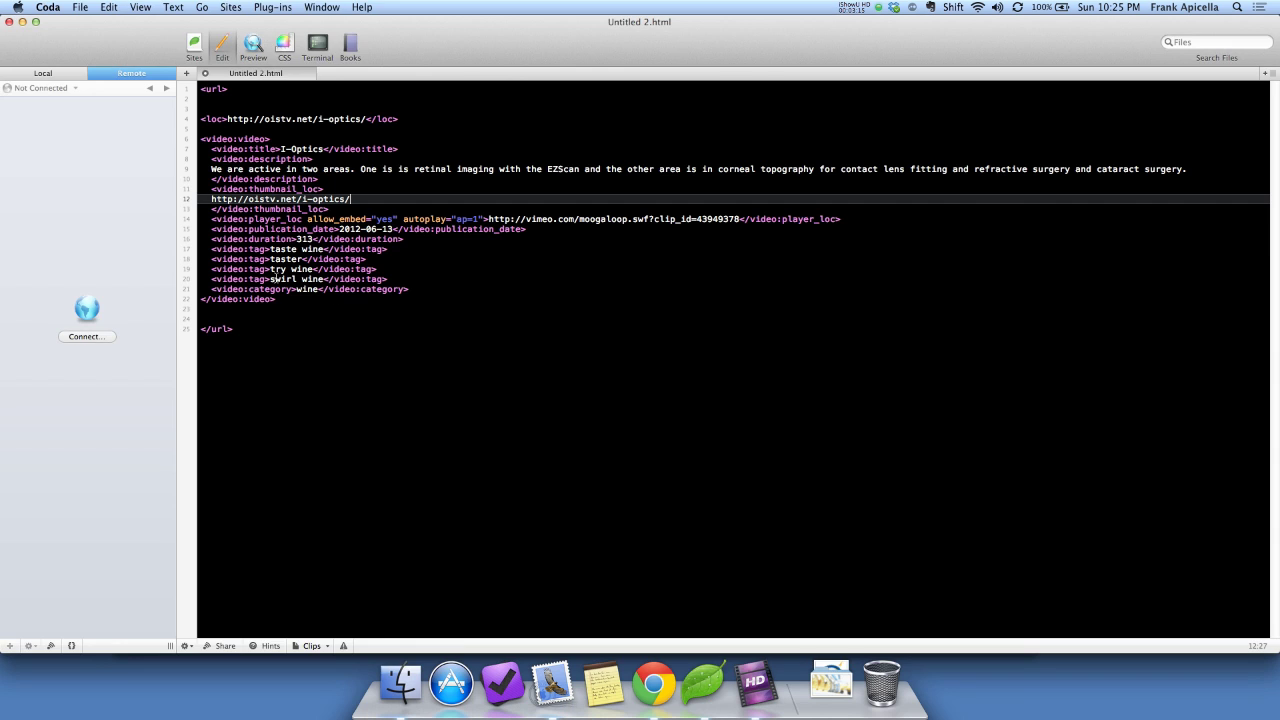
drag(212, 200, 352, 199)
key(super+v)
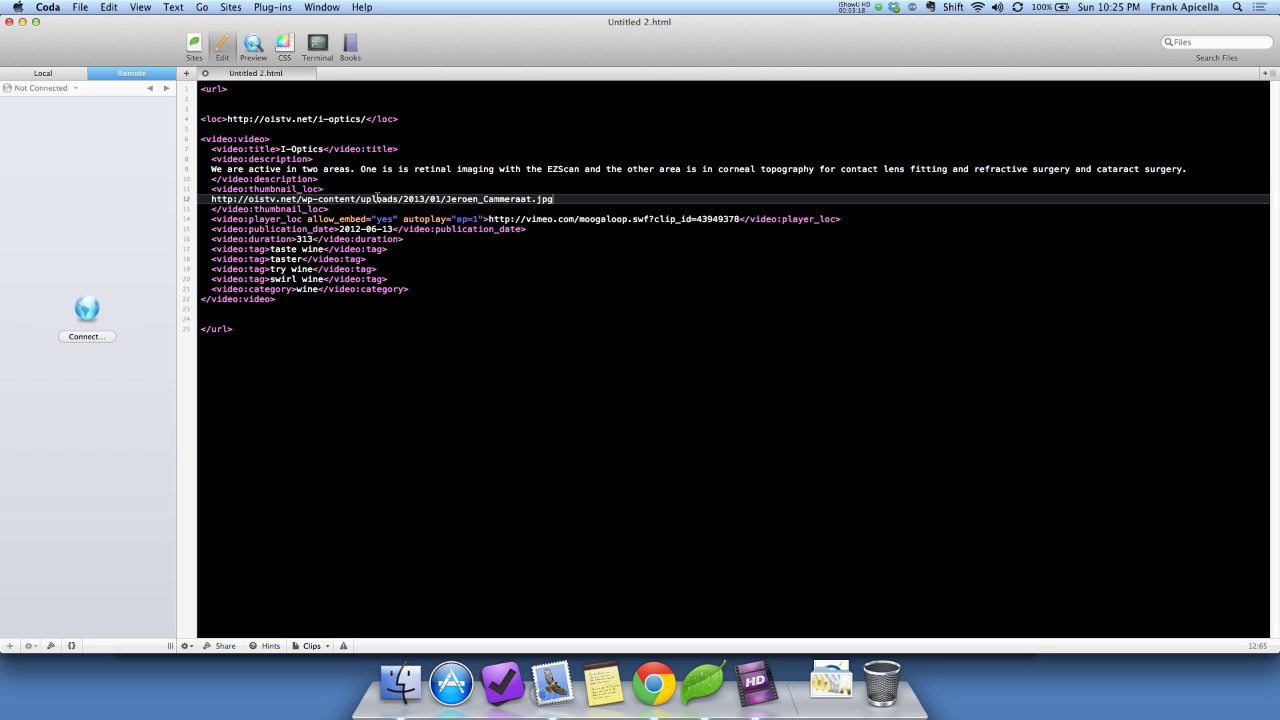
key(super+Tab)
right_click(569, 303)
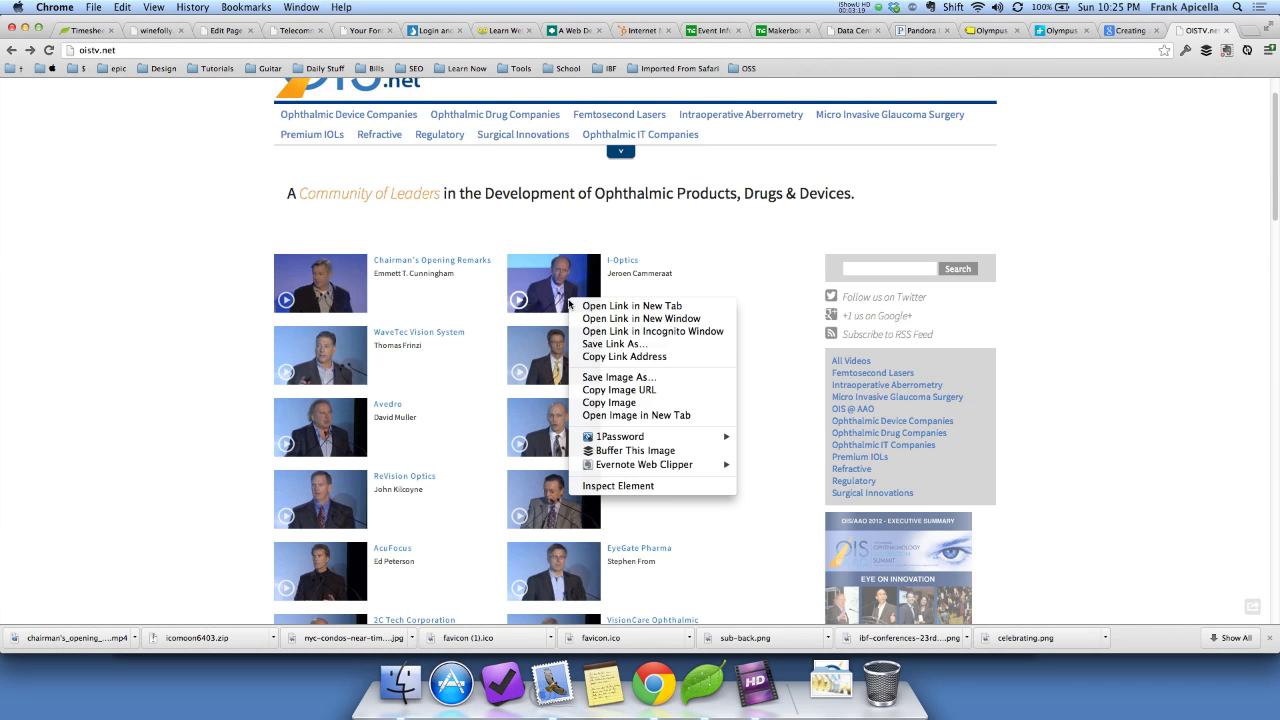
right_click(866, 373)
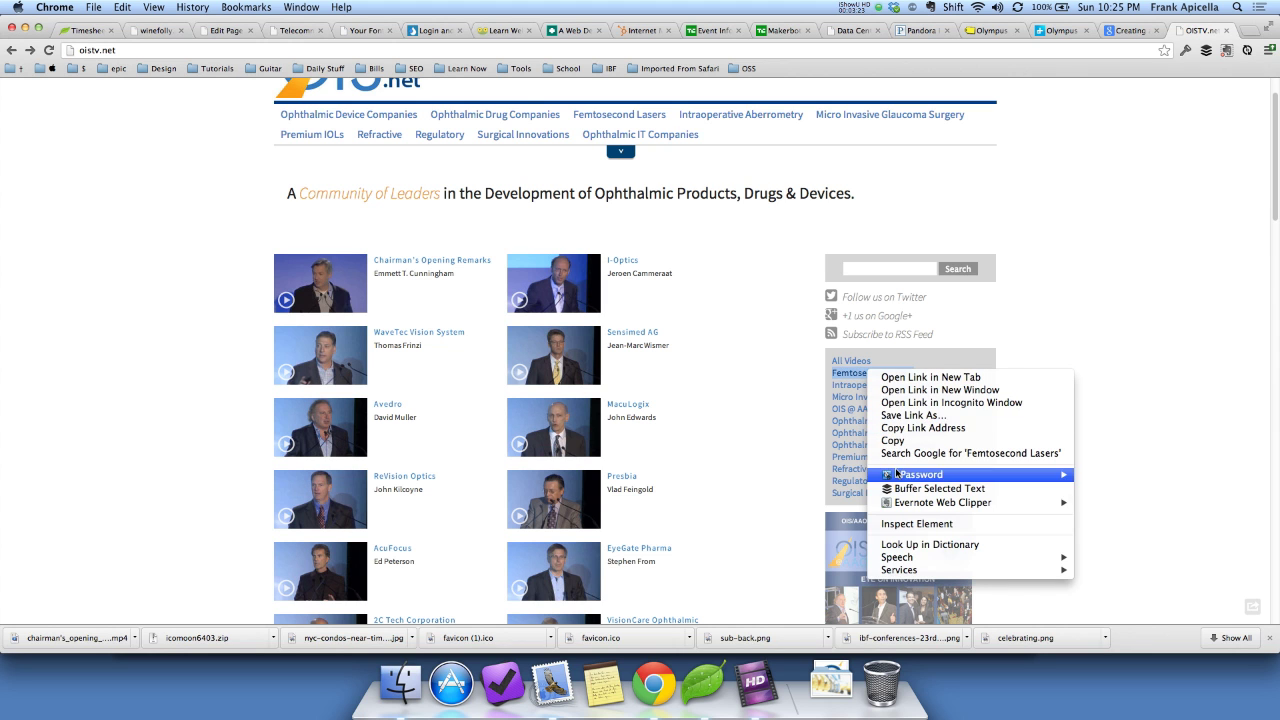
right_click(568, 287)
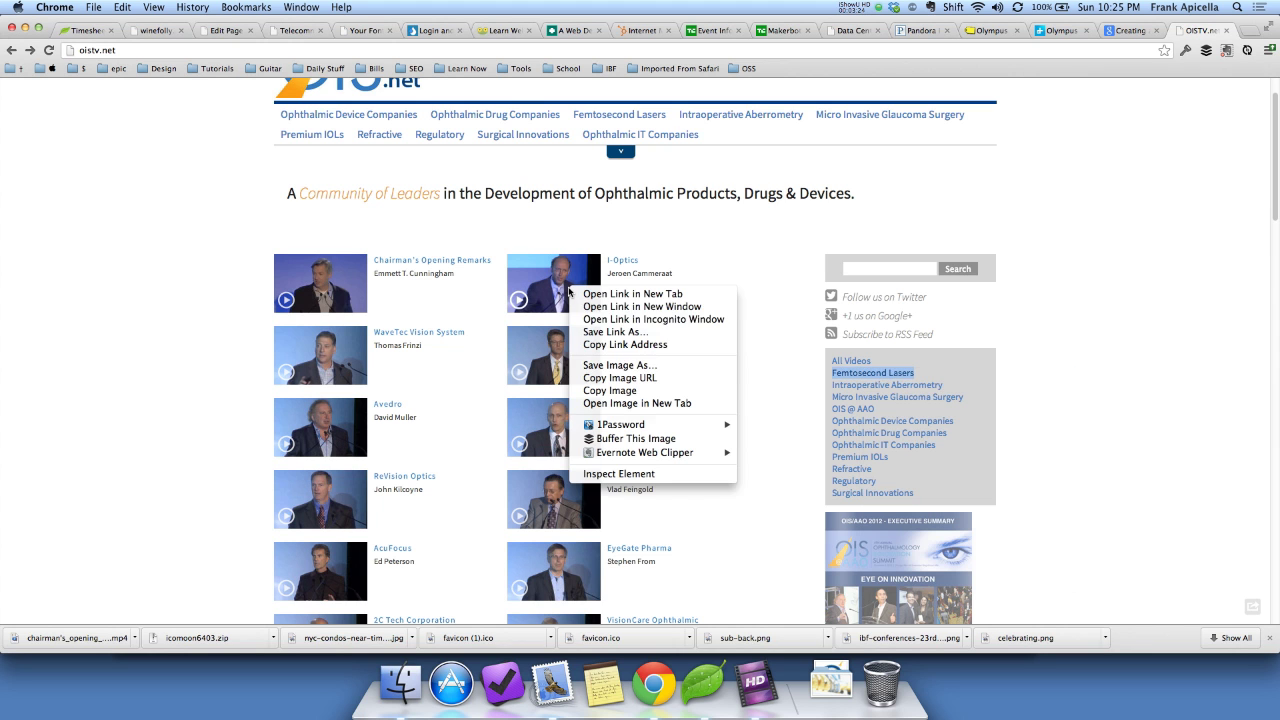
click(610, 378)
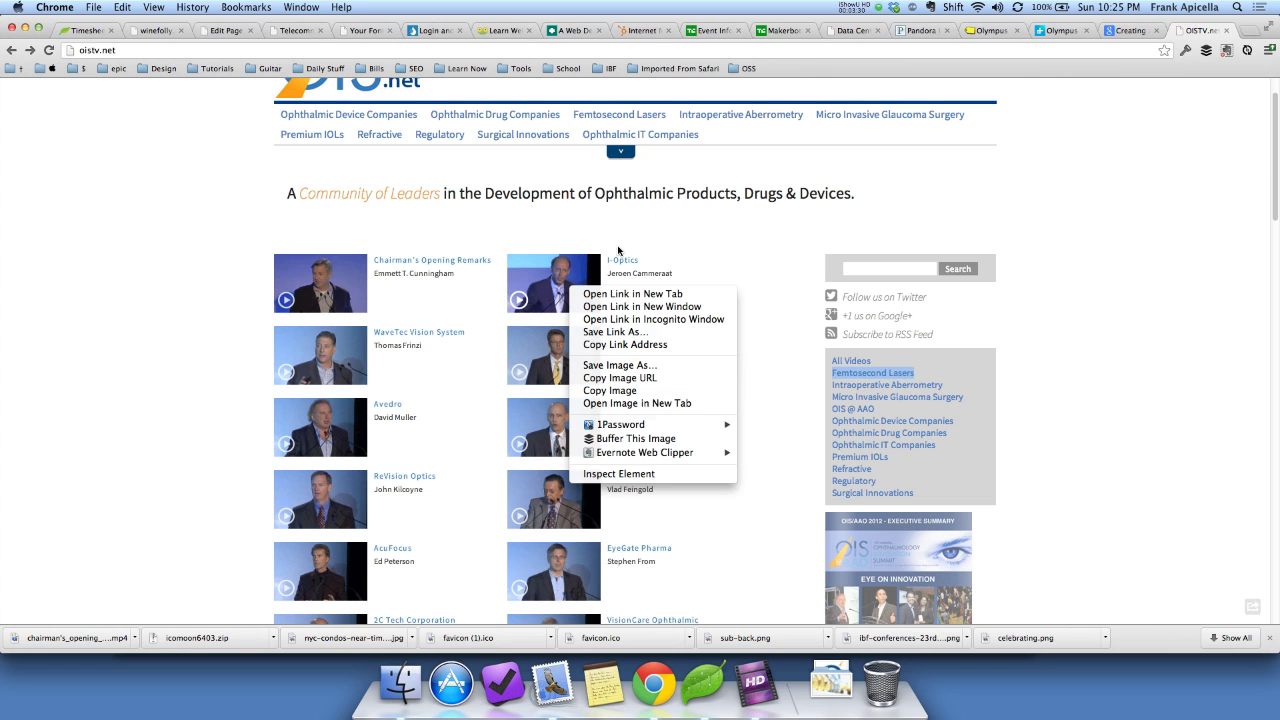
key(super+Tab)
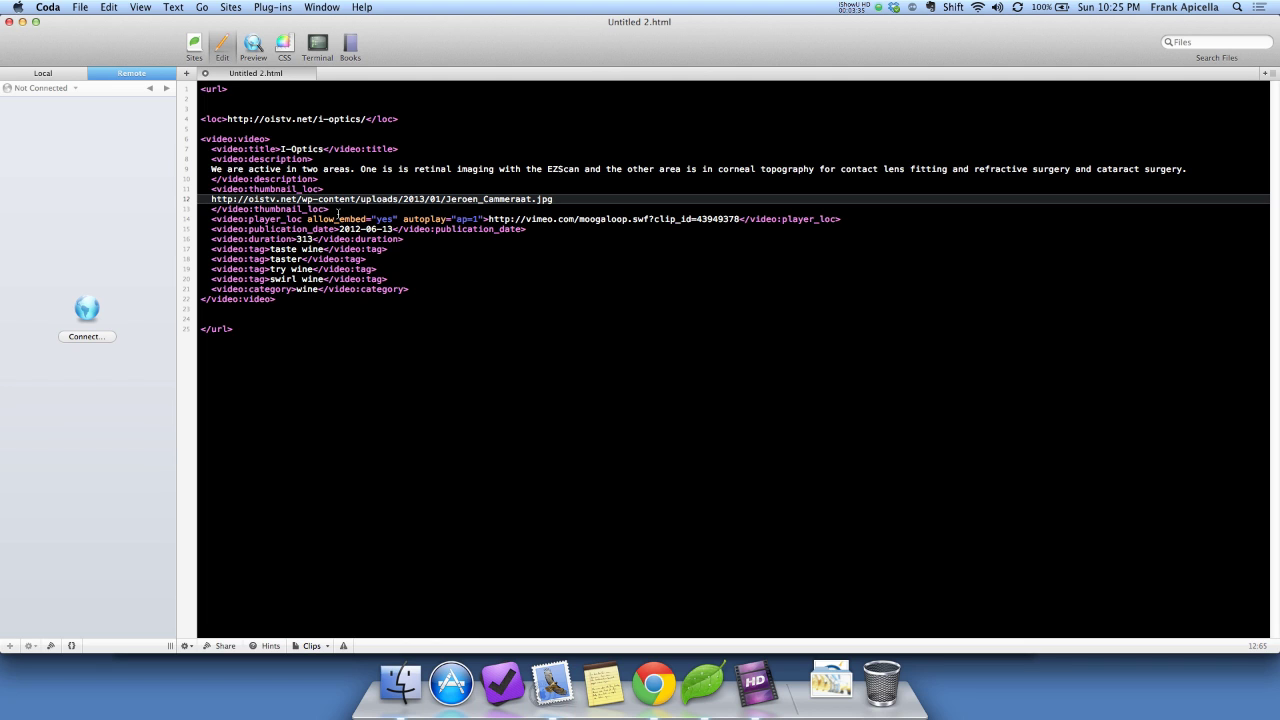
Set allow_embed to "no" and autoplay to "ap=0" in the <video:player_loc> tag
double_click(381, 218)
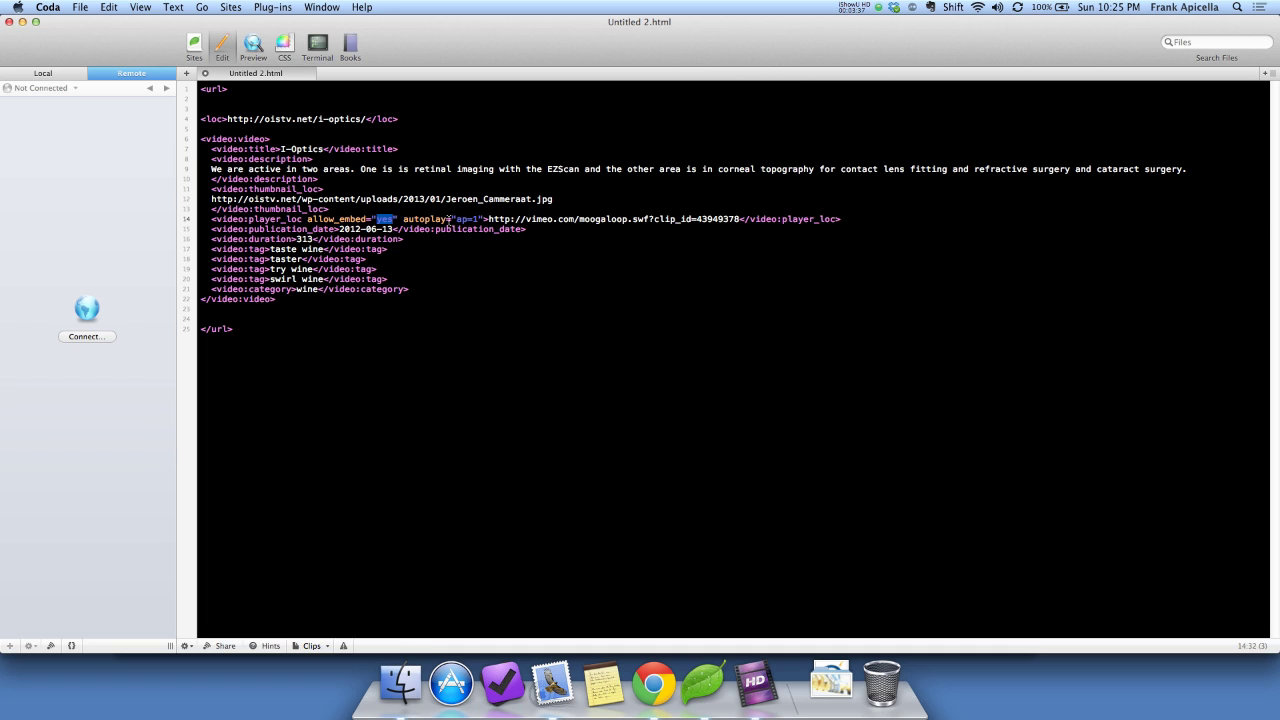
text(no)
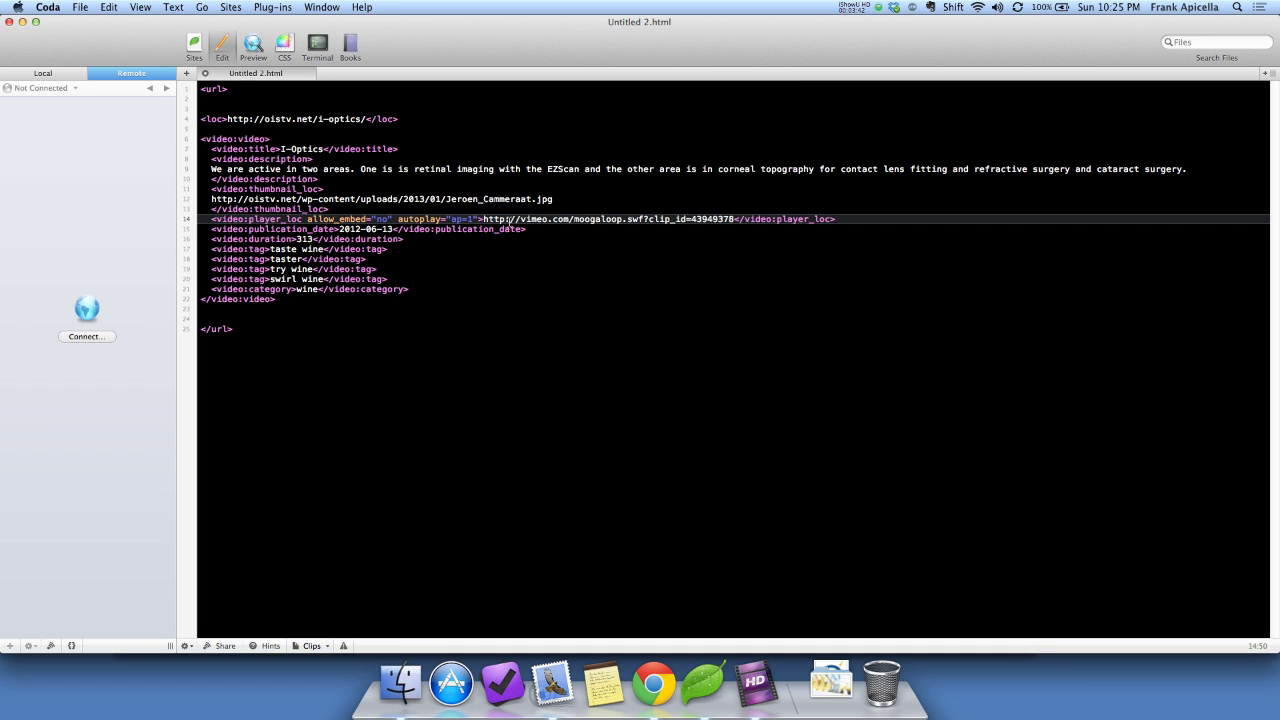
key(BackSpace)
text(0)
Read the <video:player_loc> definition on Google's video Sitemap help page in Chrome, including its allow_embed and autoplay attributes, and return to Coda
key(super+Tab)
key(super+alt+Left)
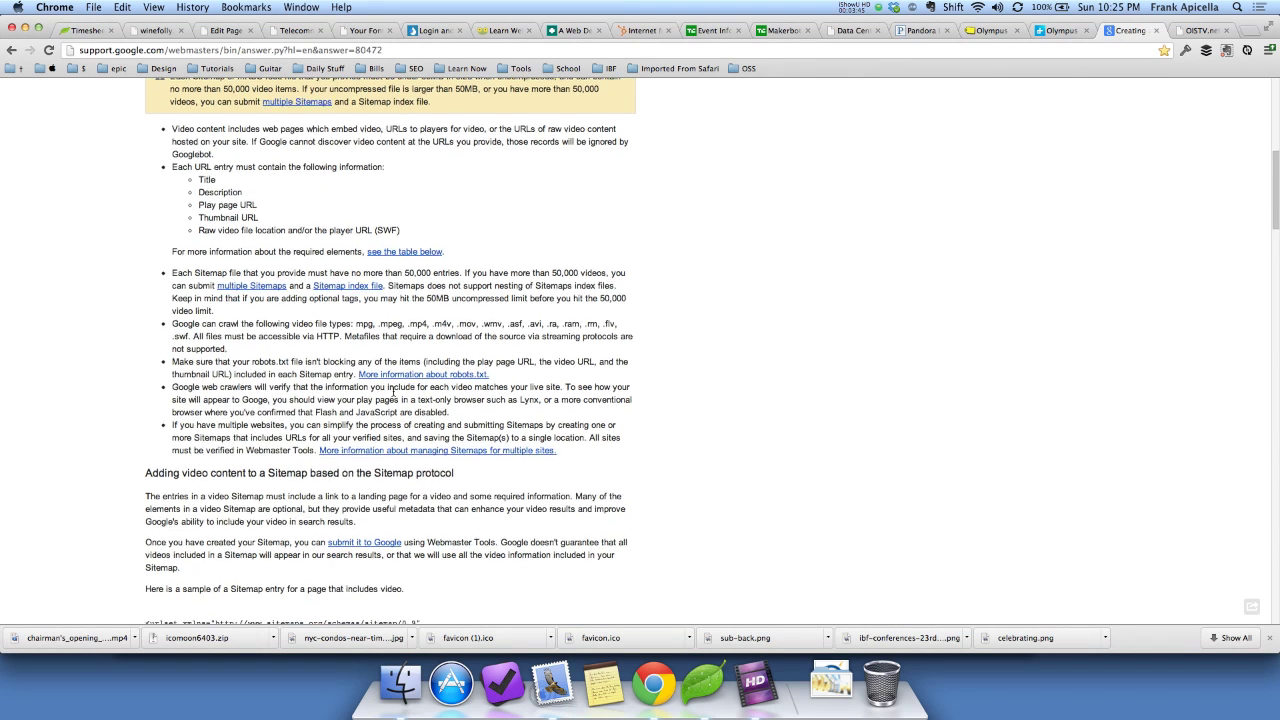
scroll(391, 390, down, 15)
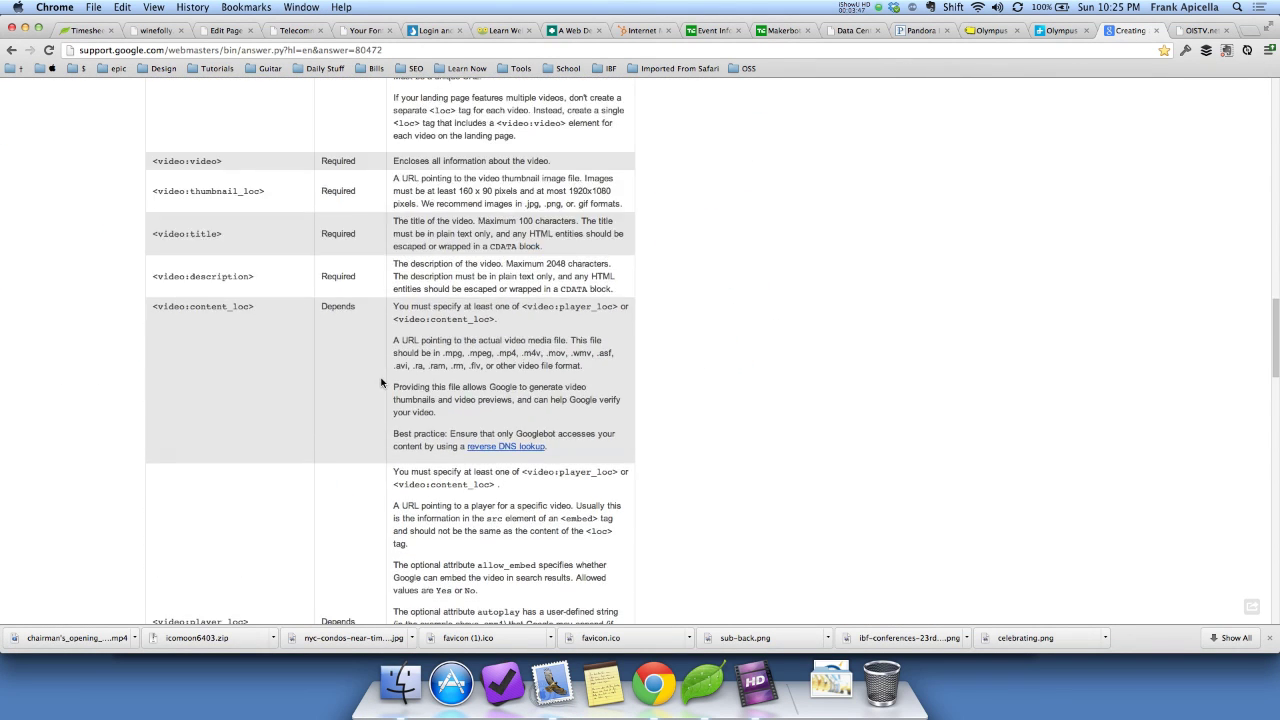
scroll(381, 382, down, 5)
scroll(271, 361, up, 1)
scroll(271, 361, down, 2)
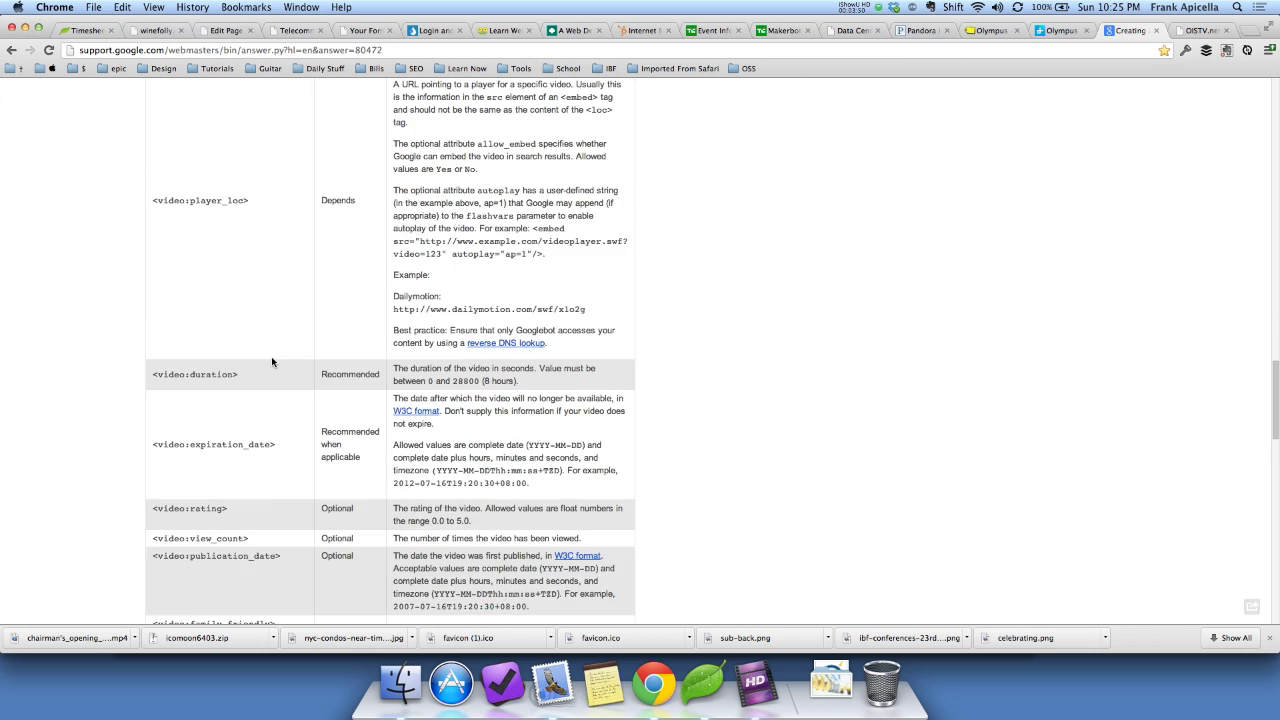
scroll(271, 360, up, 4)
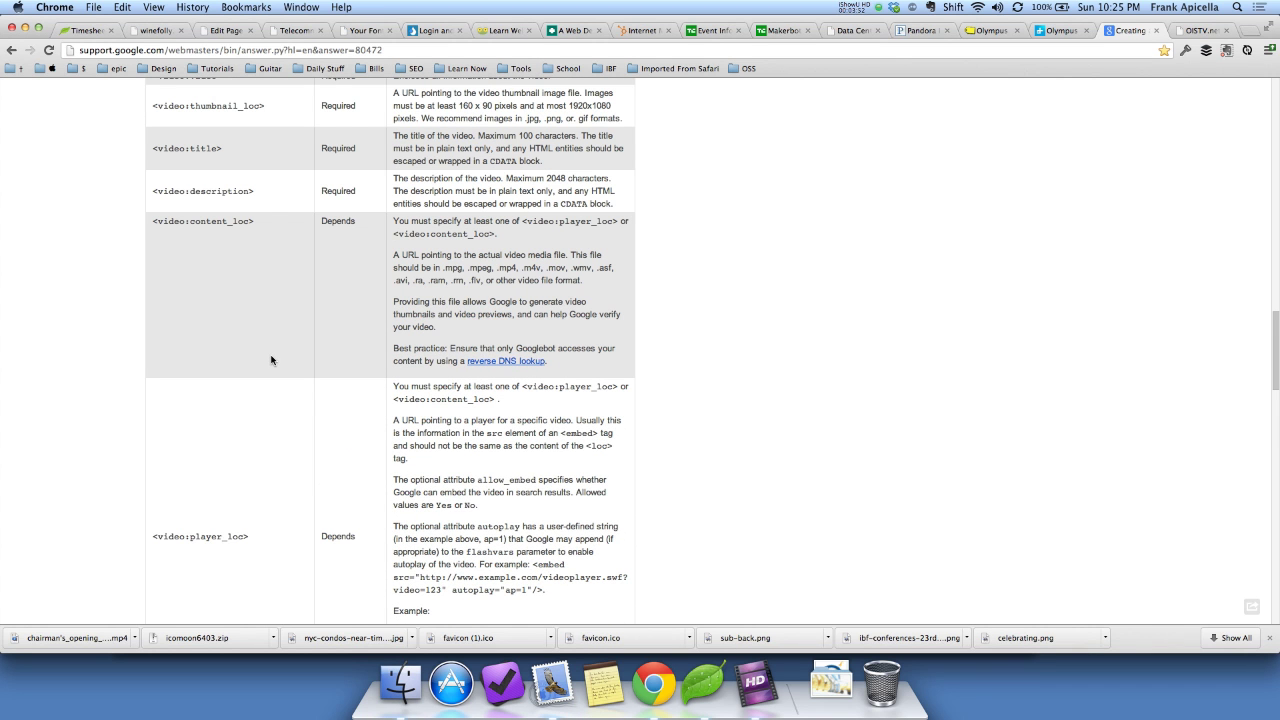
key(super+Tab)
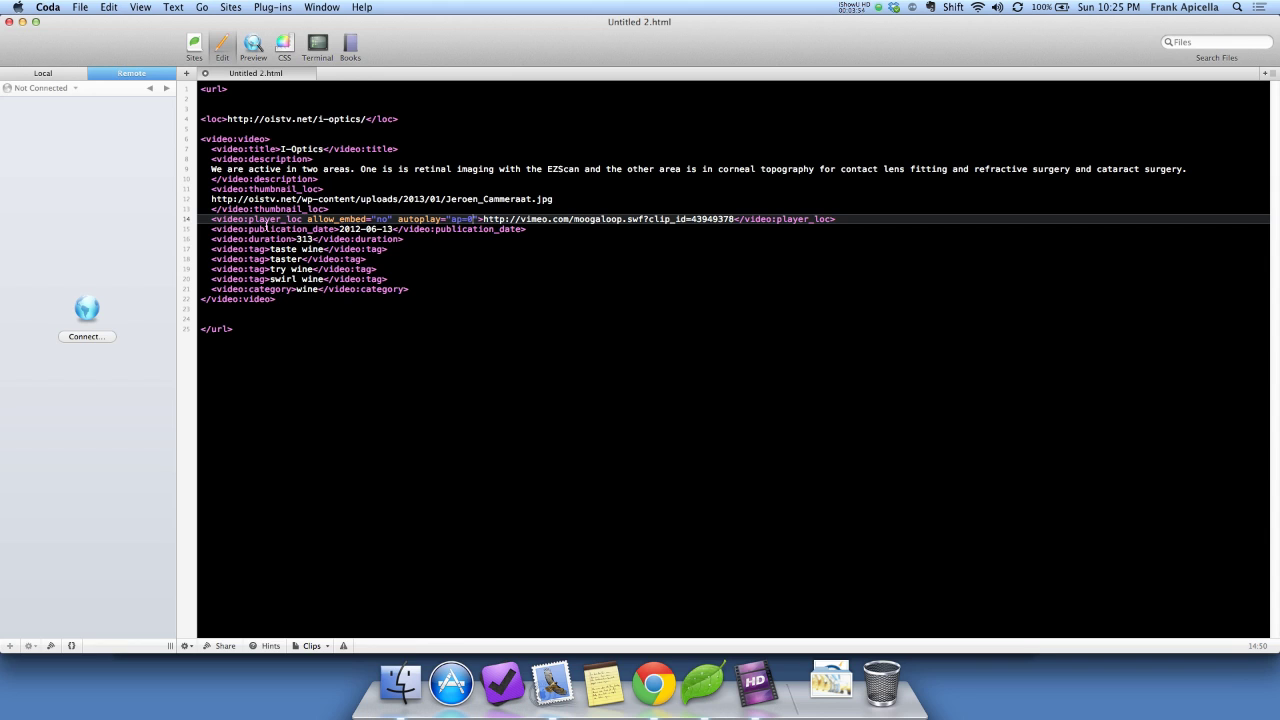
key(super+Tab)
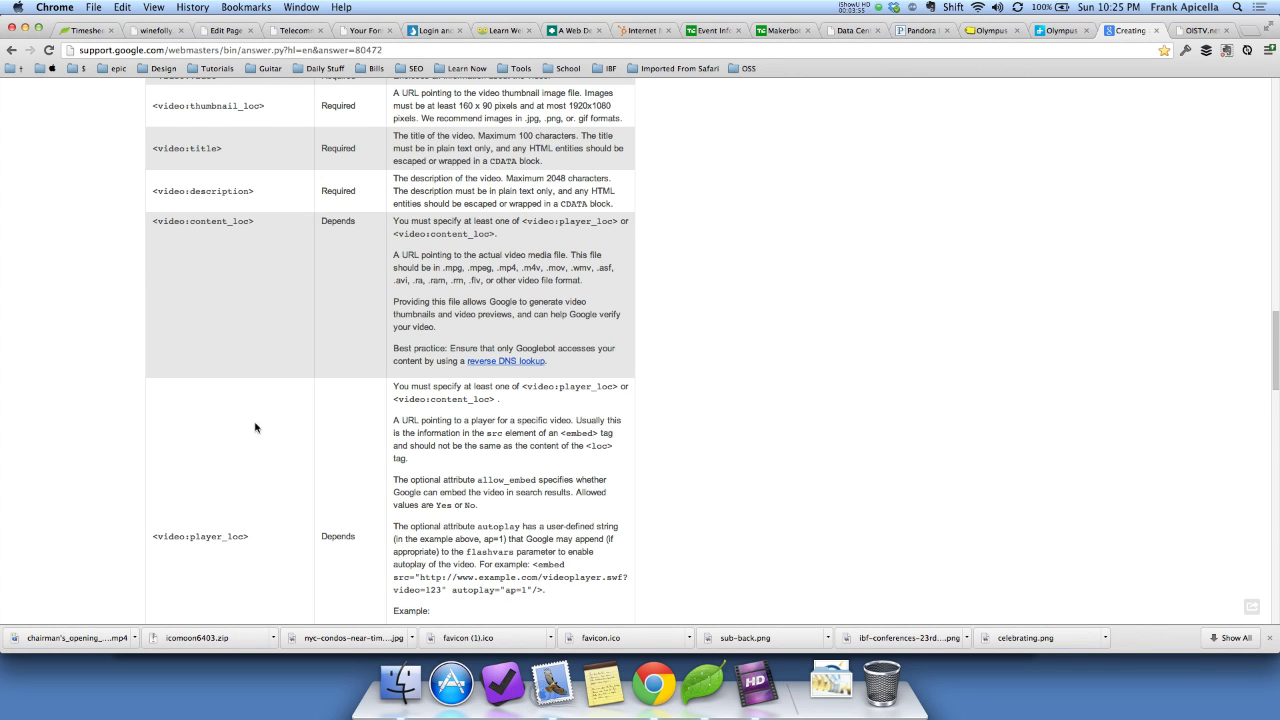
scroll(262, 443, down, 3)
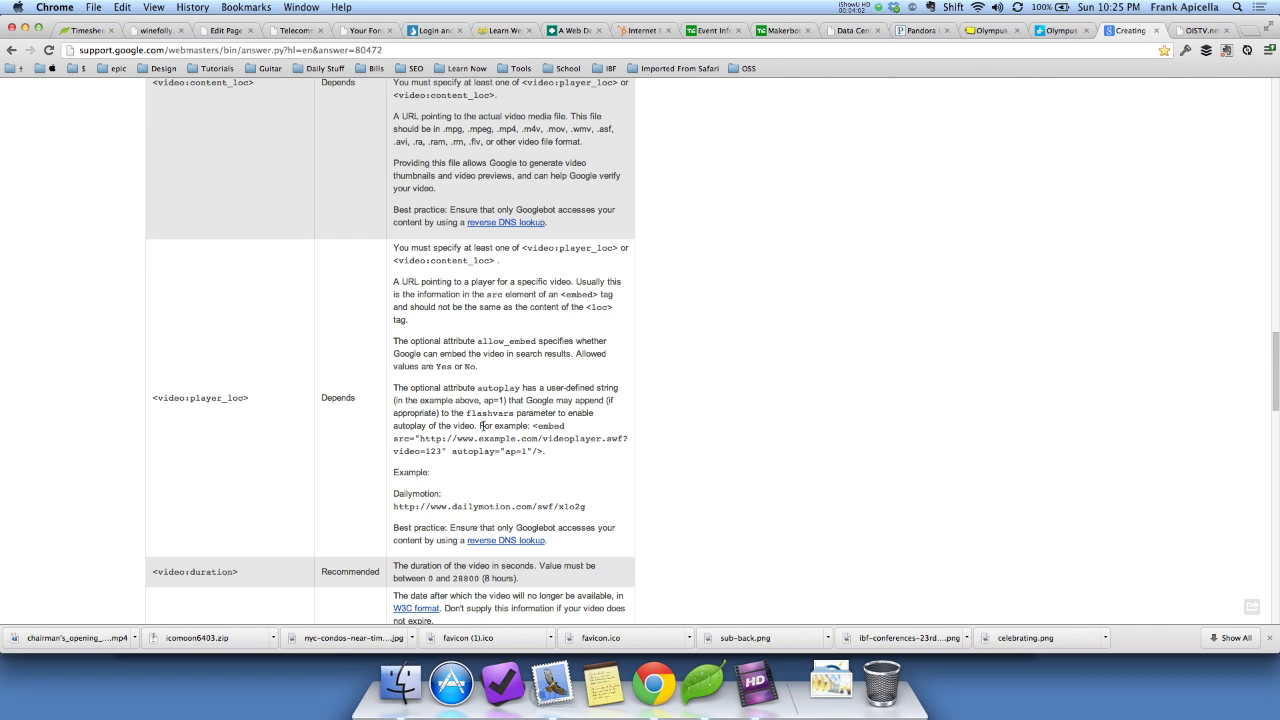
scroll(469, 479, down, 1)
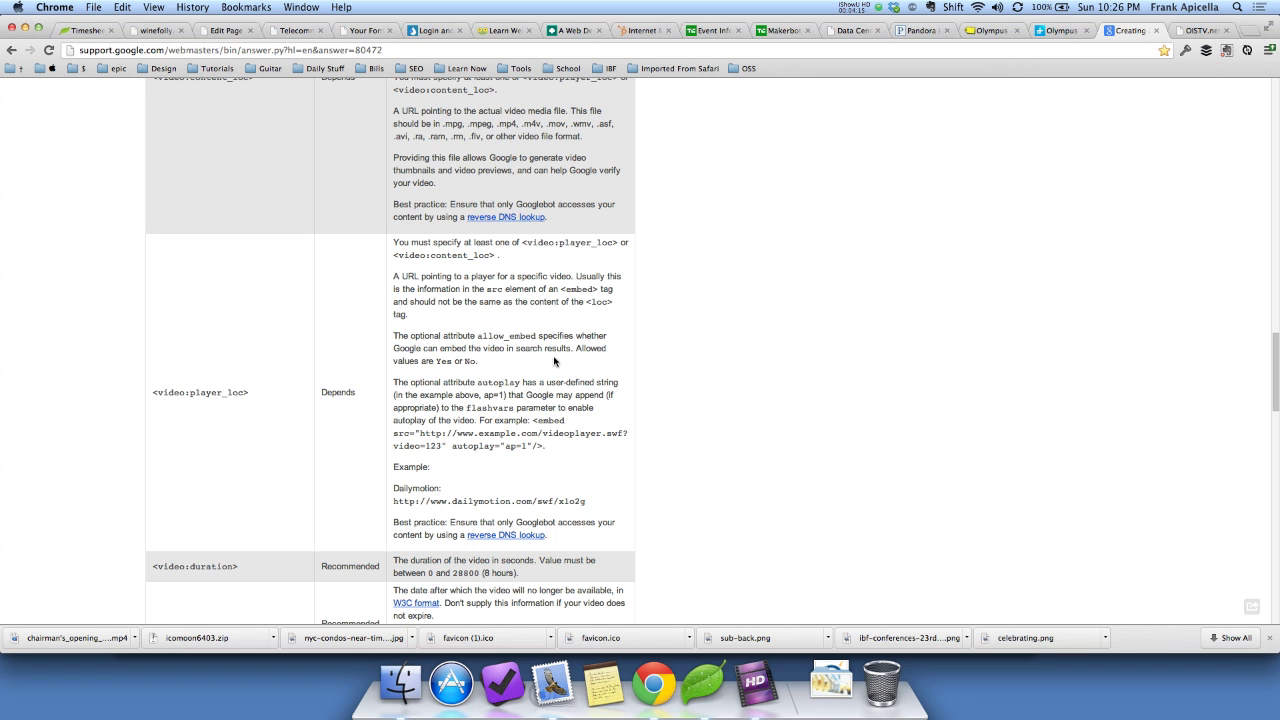
key(super+Tab)
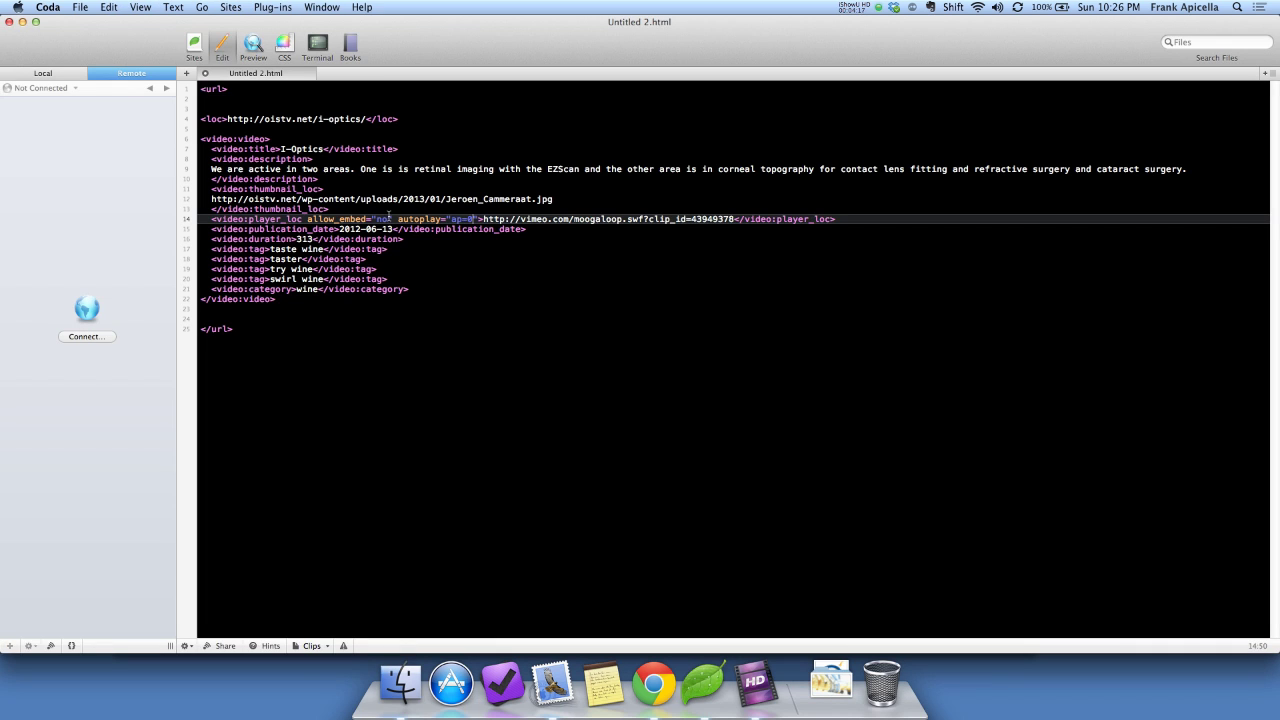
Set allow_embed to "yes" and autoplay to "ap=1" in the <video:player_loc> tag, checking Google's definitions of these attributes in Chrome
double_click(384, 218)
click(435, 218)
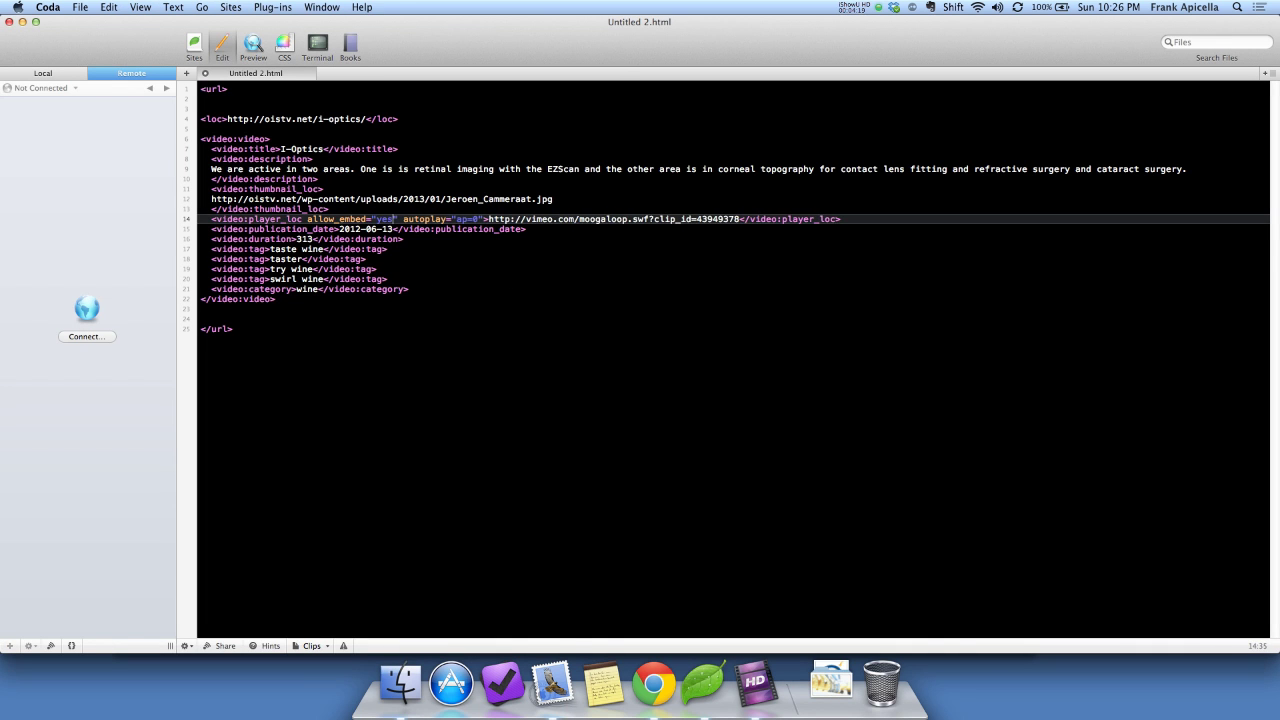
key(super+Tab)
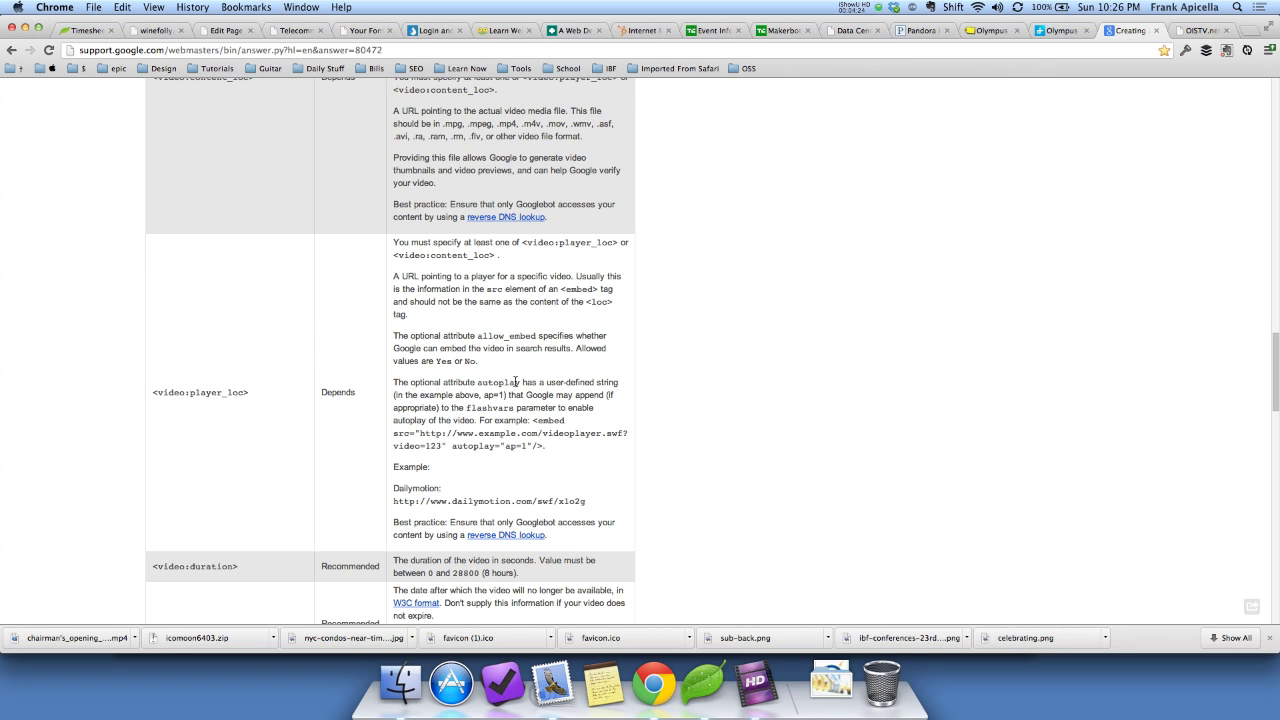
scroll(610, 386, down, 1)
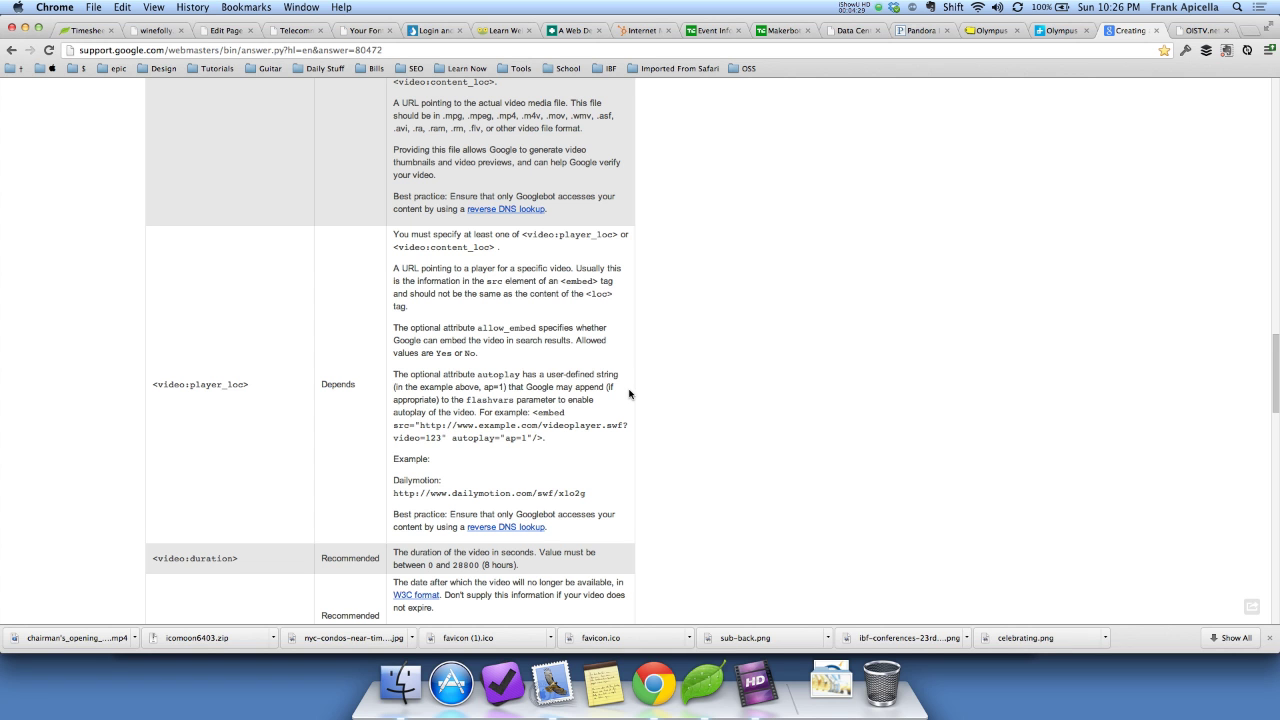
scroll(629, 395, down, 1)
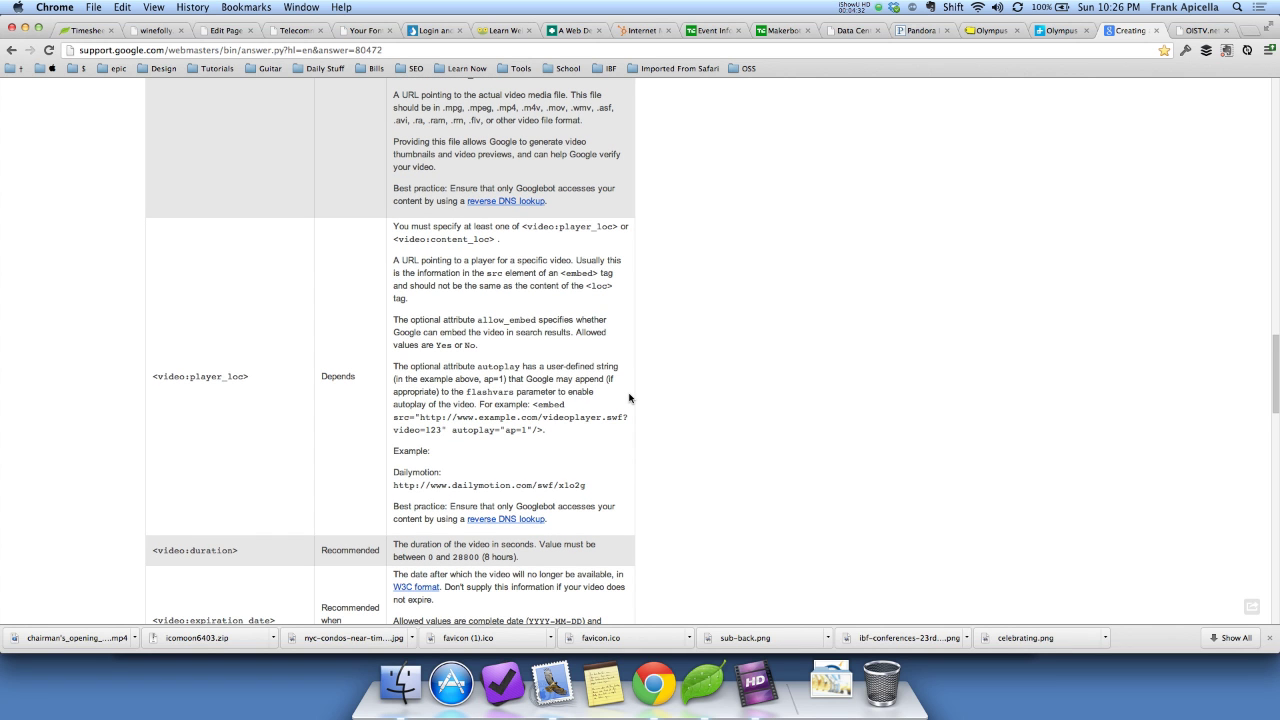
scroll(629, 398, down, 3)
key(super+Tab)
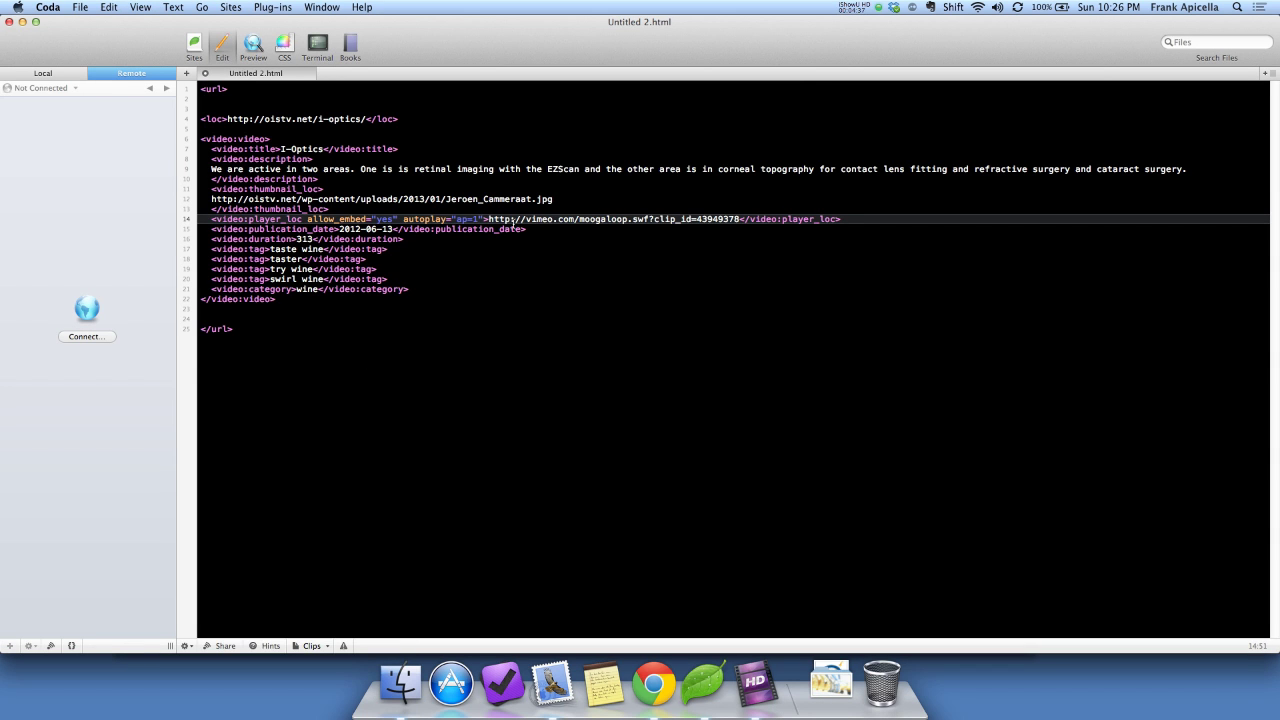
Select the Vimeo player address in the <video:player_loc> tag, then switch to Chrome and view the I-Optics video page on OISTV.net
drag(487, 218, 741, 218)
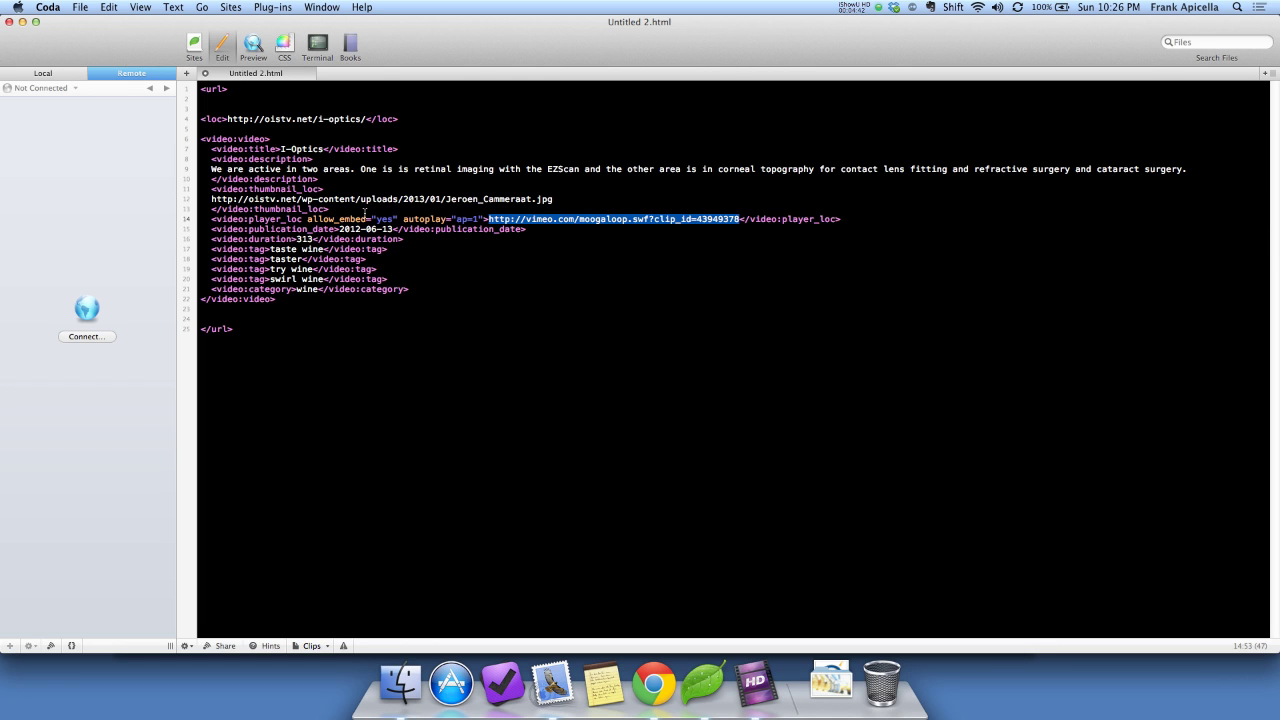
key(super+Tab)
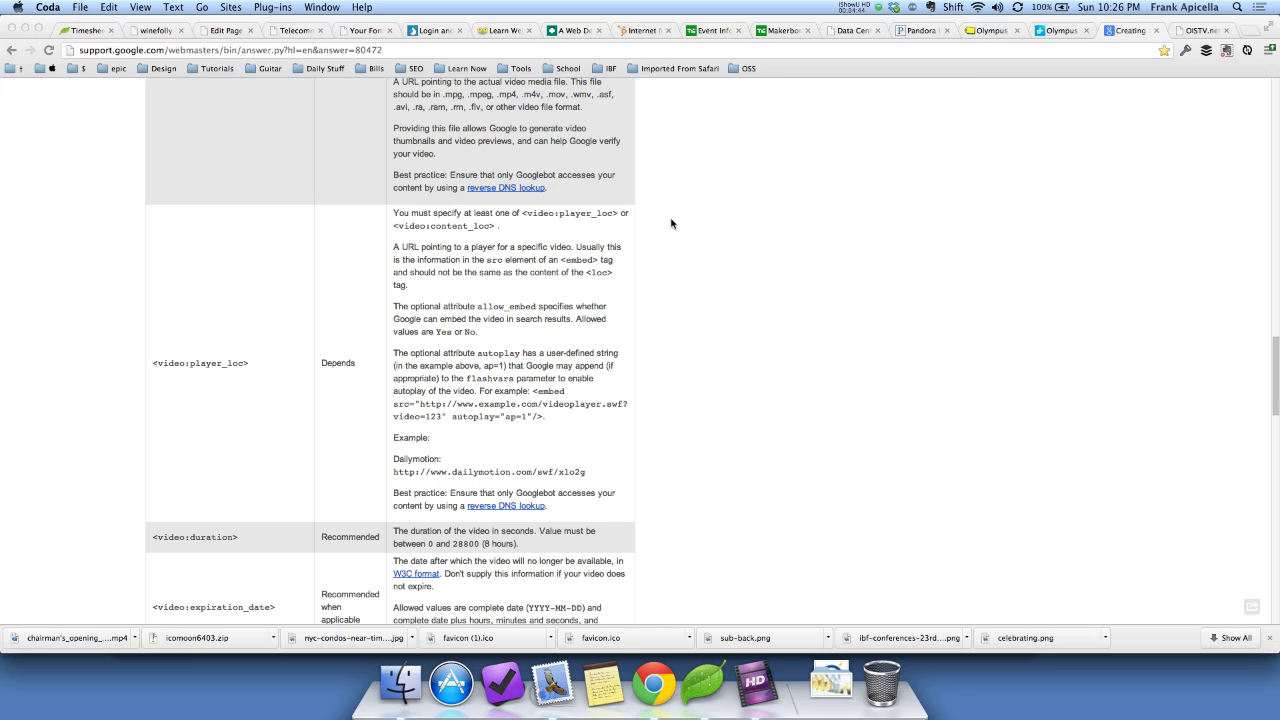
key(super+Tab)
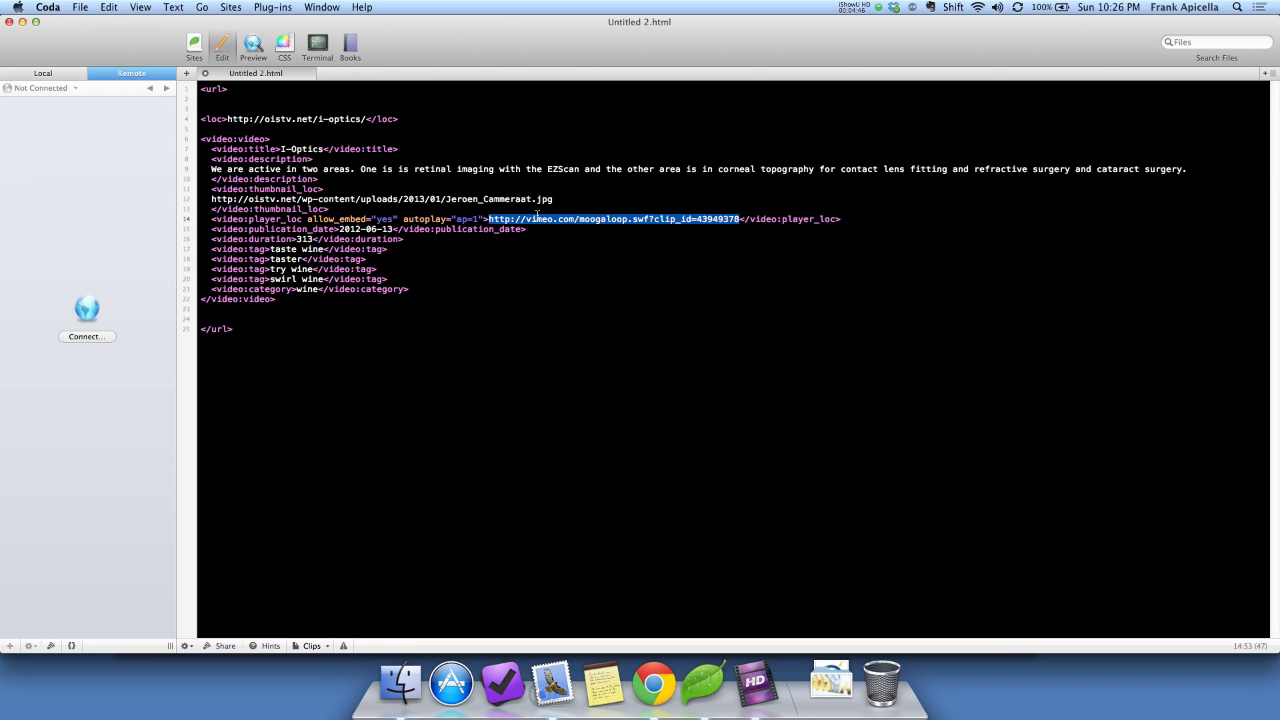
key(super+Tab)
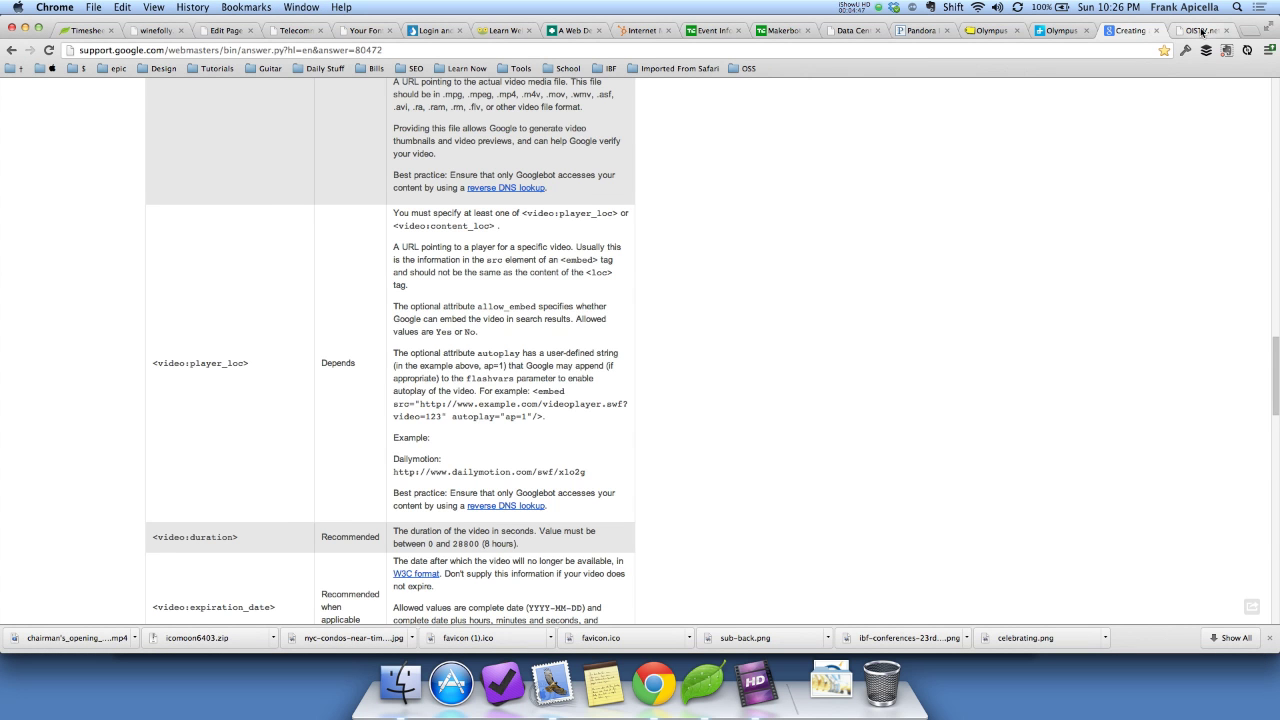
click(1205, 30)
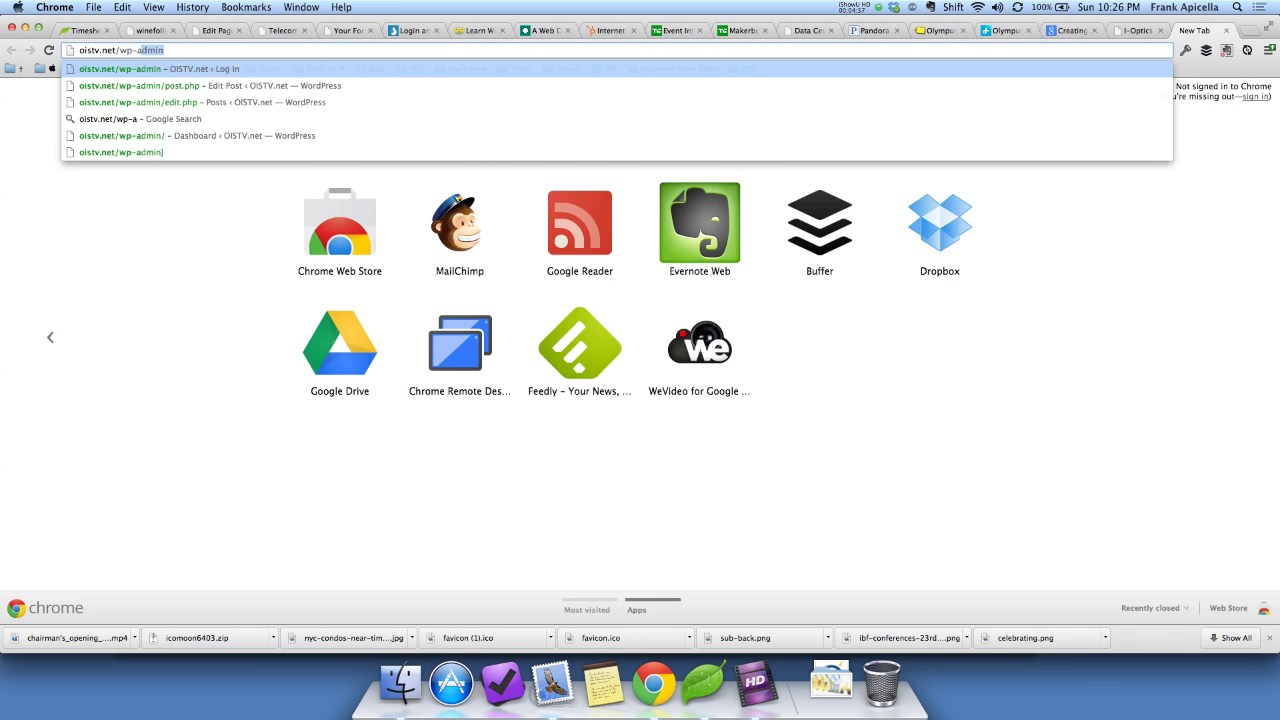
Go to oistv.net/wp-admin in a new tab and log in to WordPress by filling in the saved username and password
key(Return)
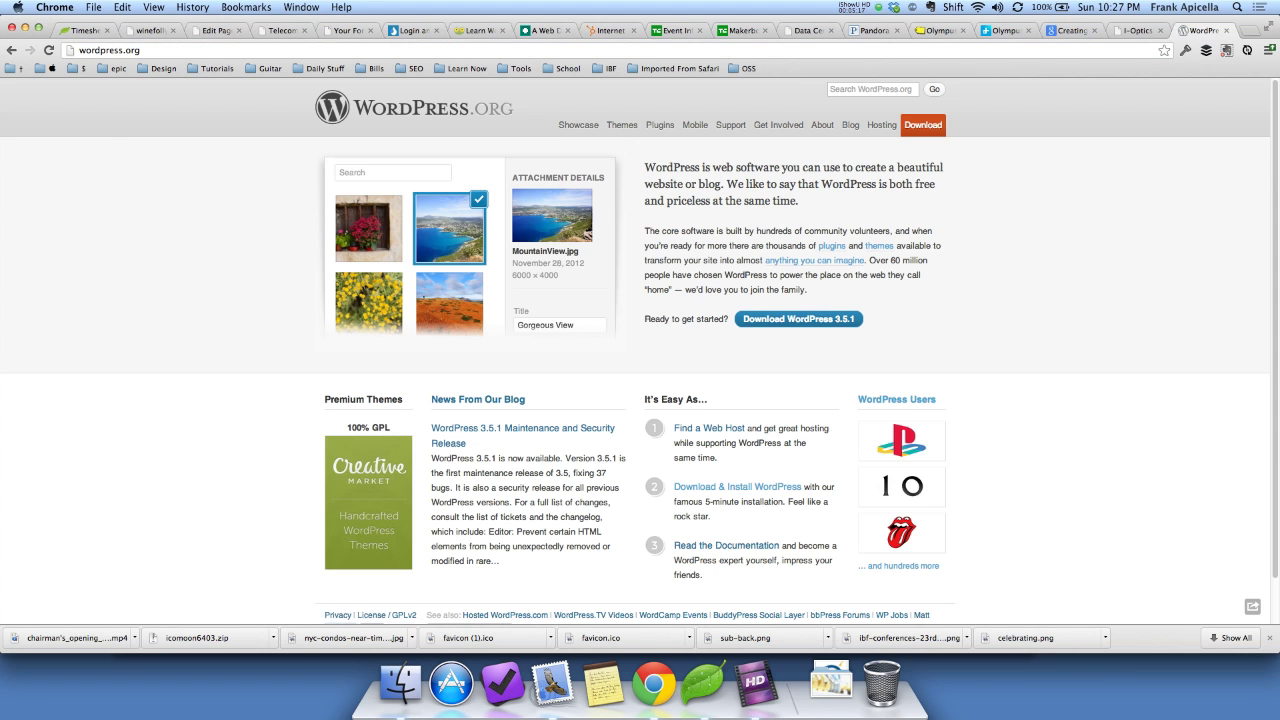
click(12, 50)
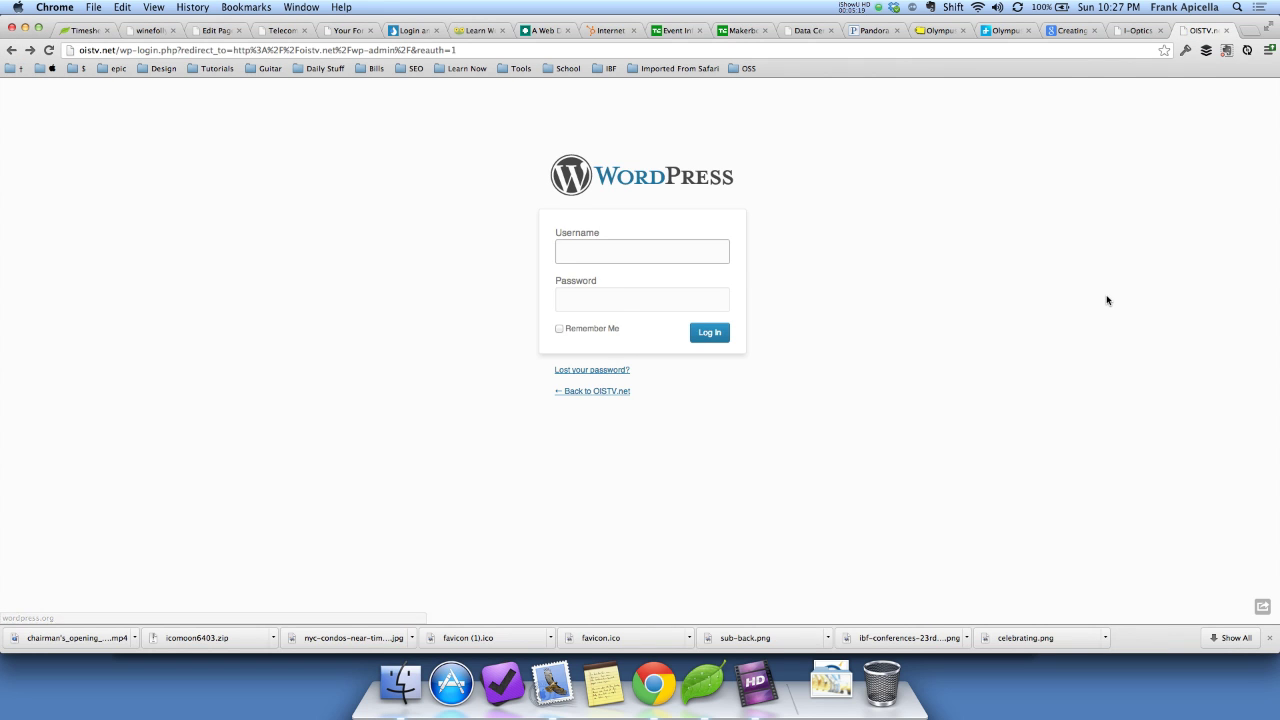
key(super+backslash)
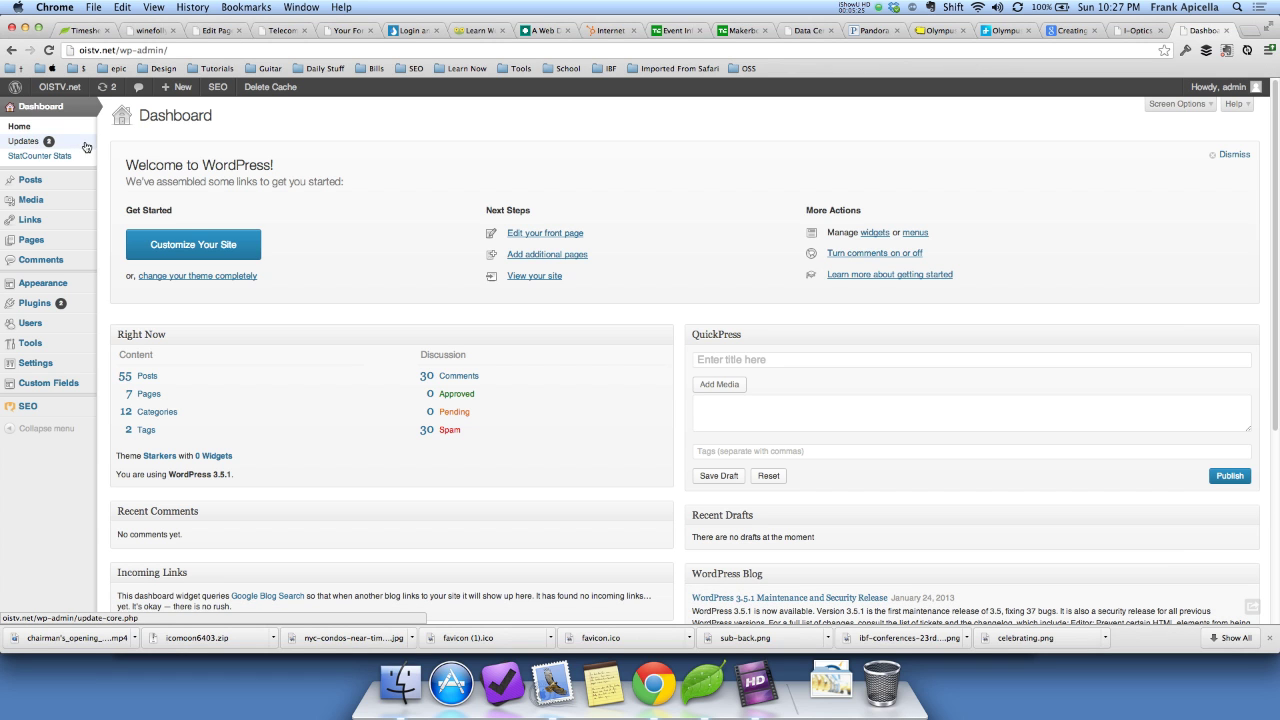
Open the I-Optics post for editing and examine its Duration, Embed Code, Embed URL, Content URL and Upload Date fields
mouse_move(52, 245)
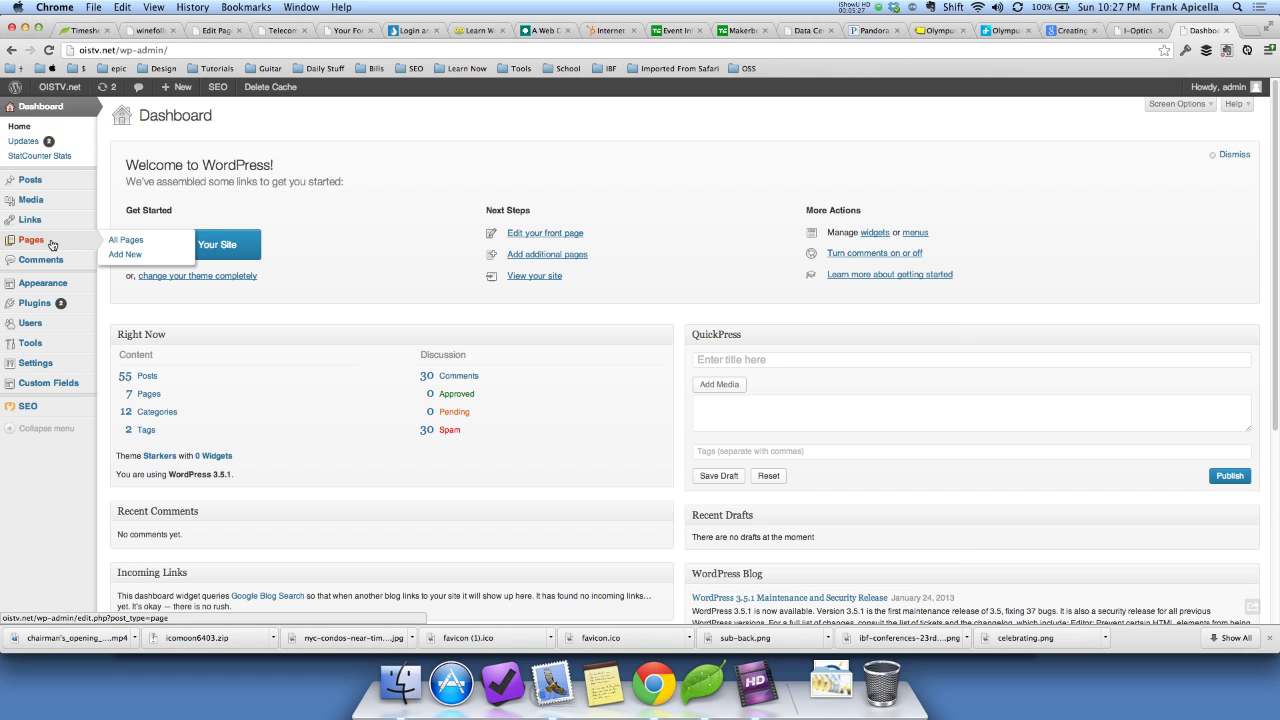
click(62, 180)
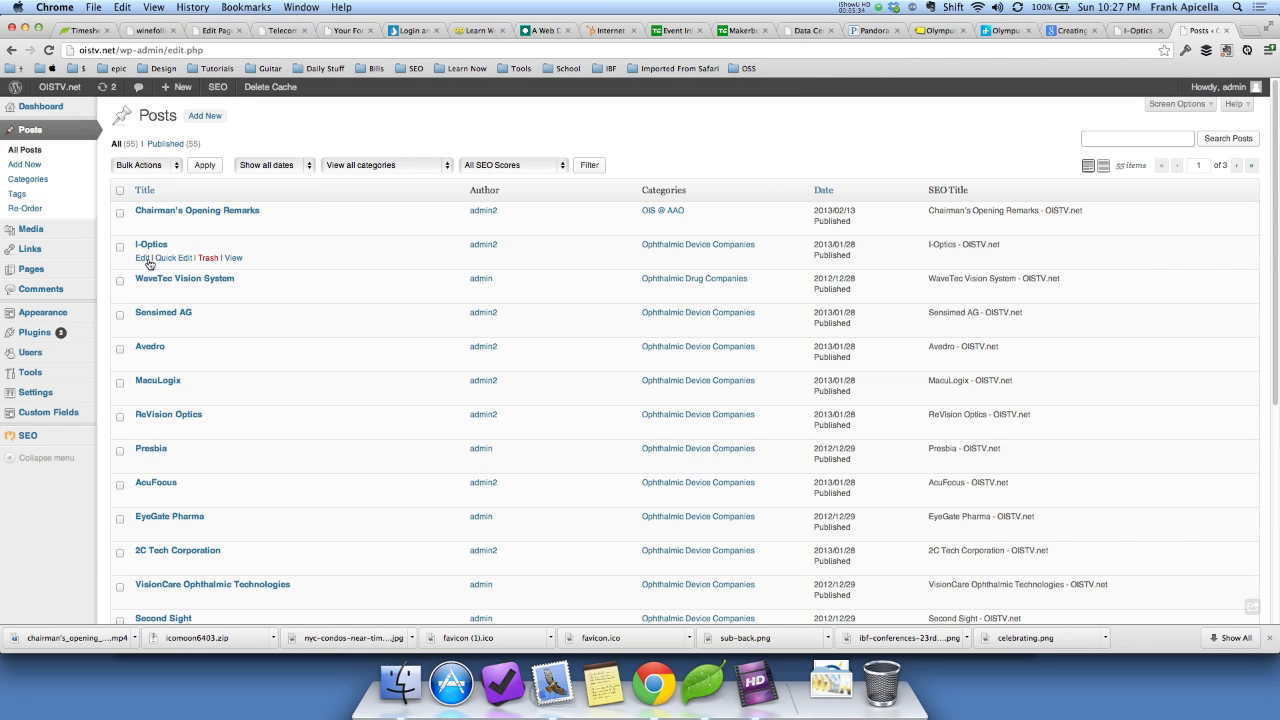
click(145, 259)
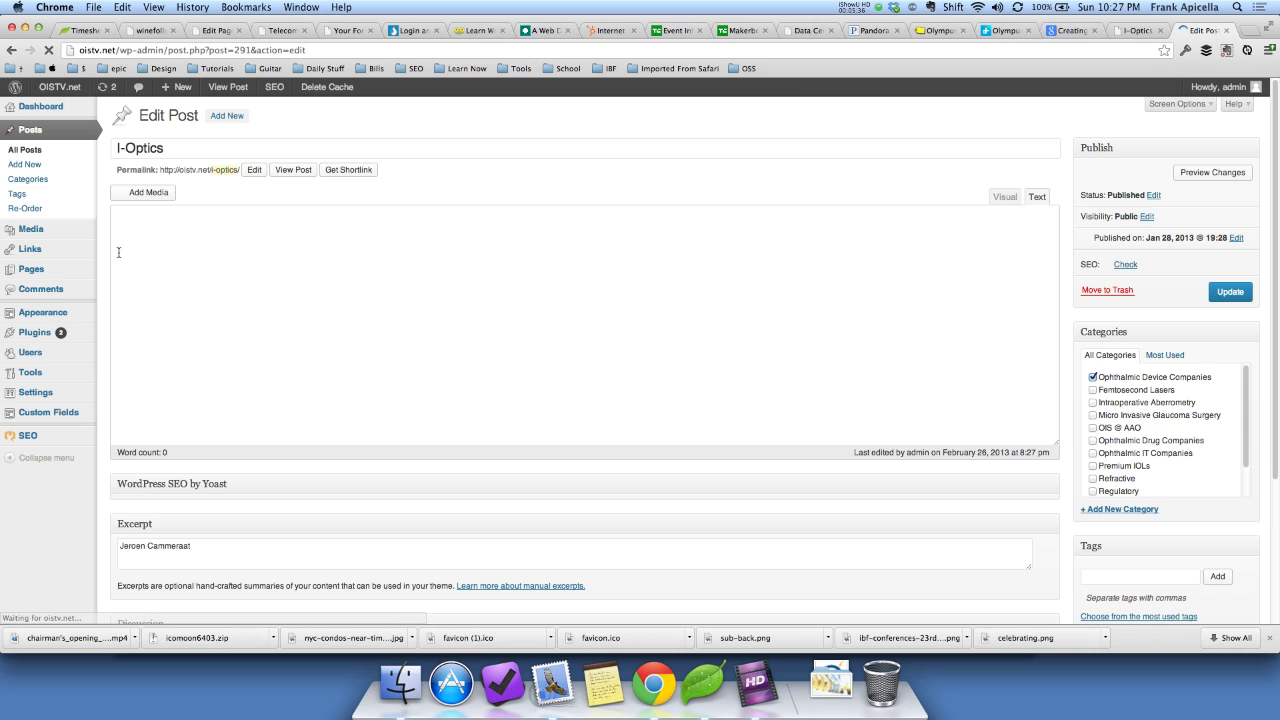
scroll(101, 268, down, 10)
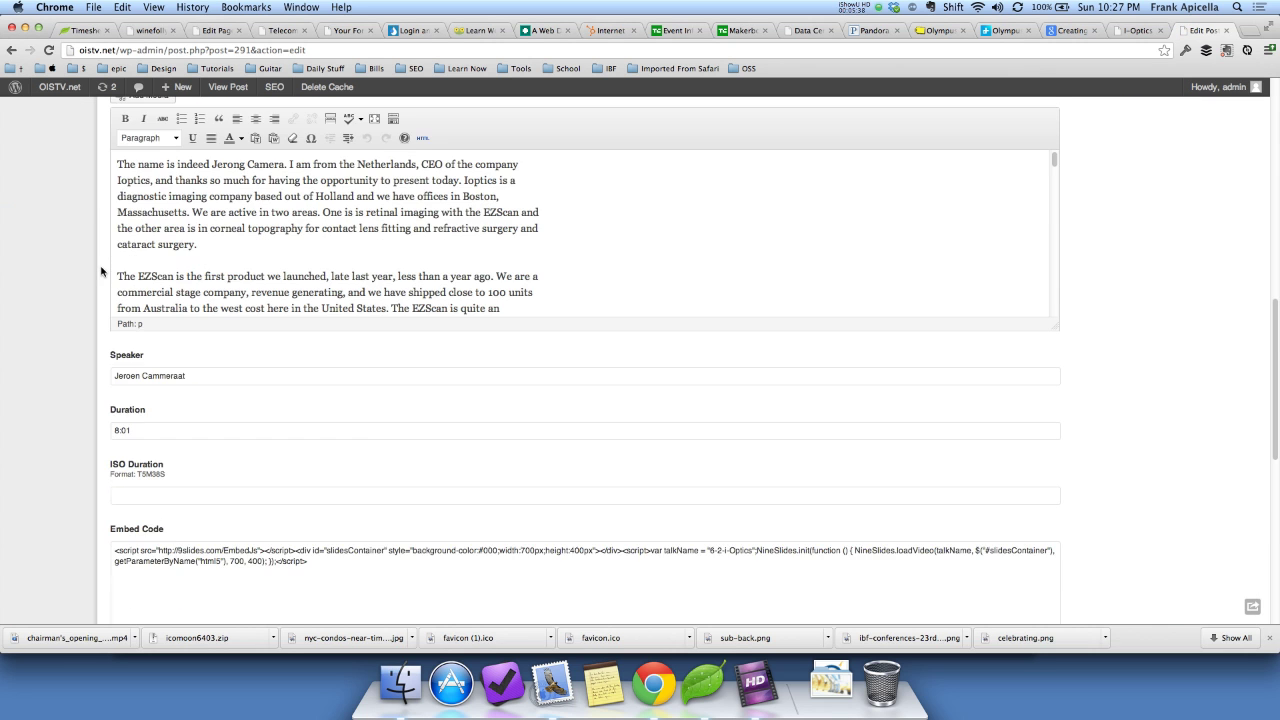
scroll(101, 272, down, 2)
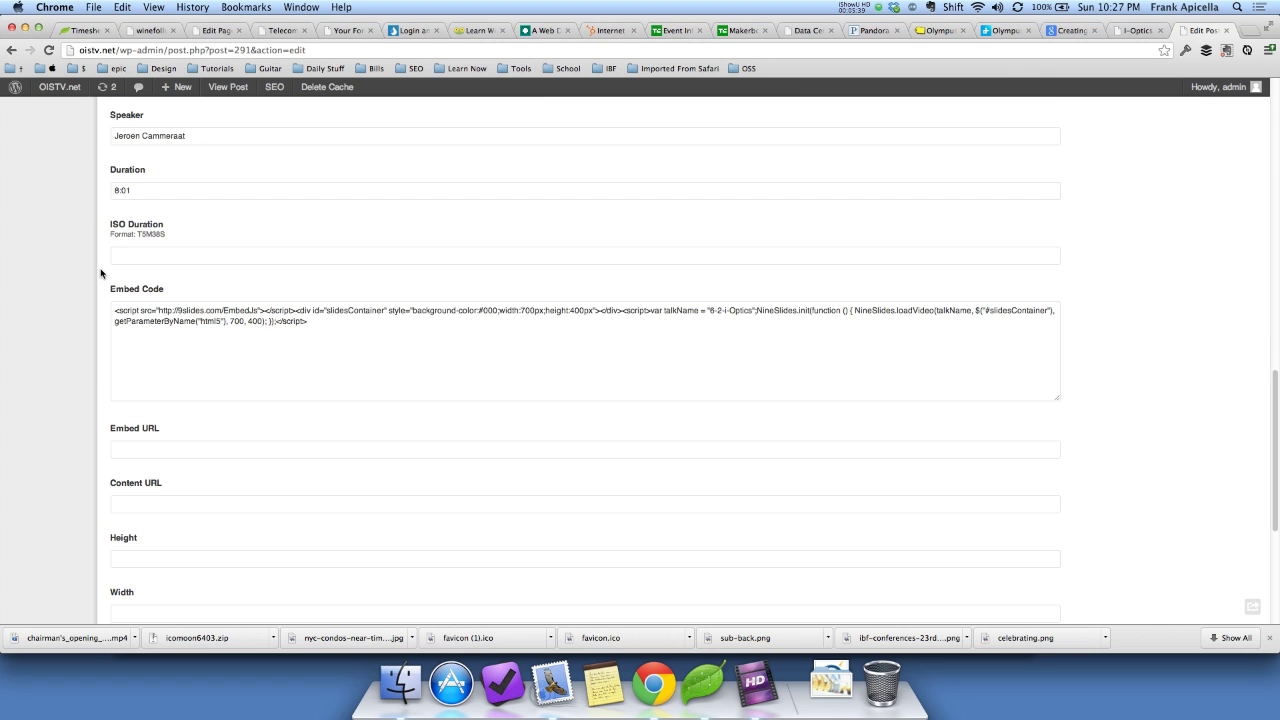
scroll(101, 272, down, 2)
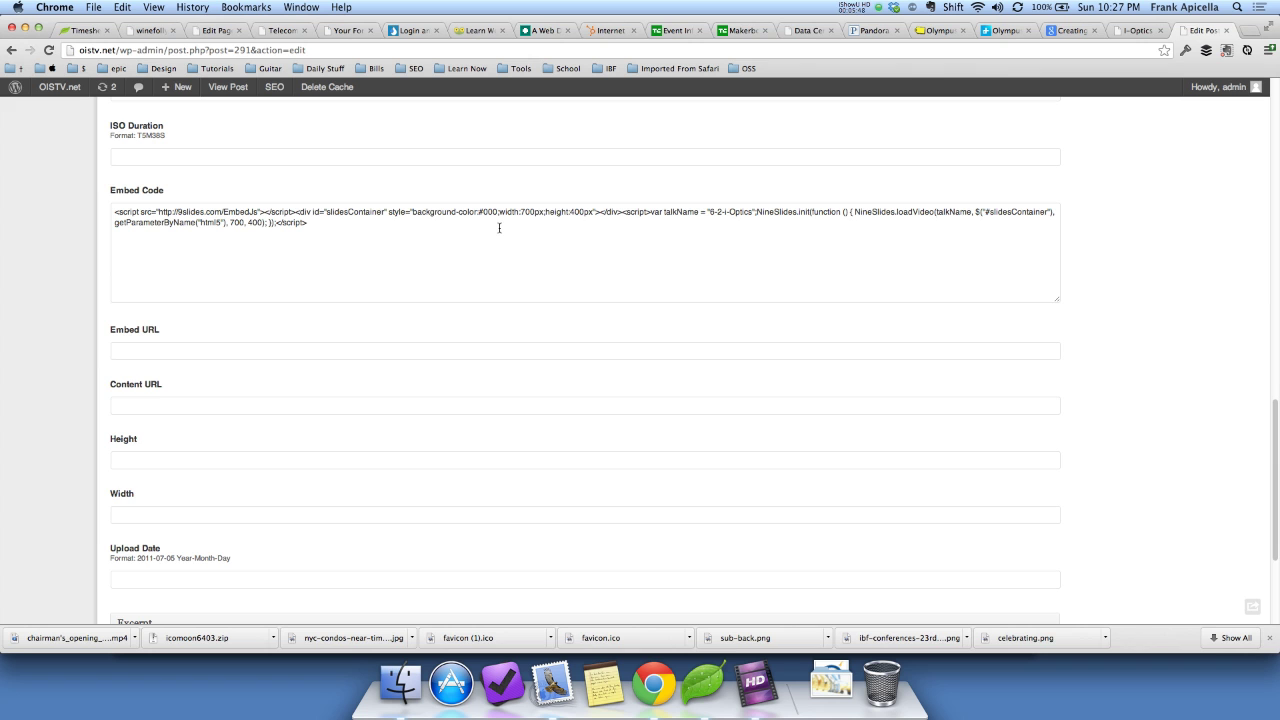
scroll(500, 232, down, 4)
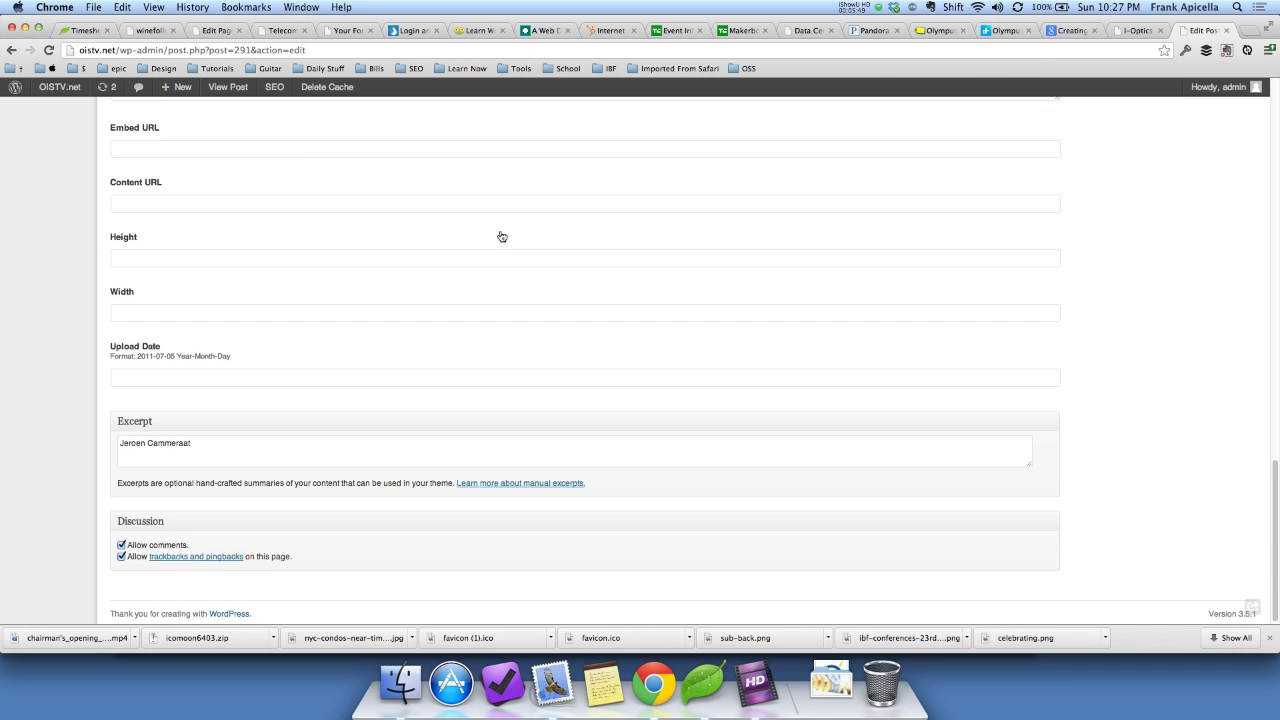
scroll(500, 232, up, 4)
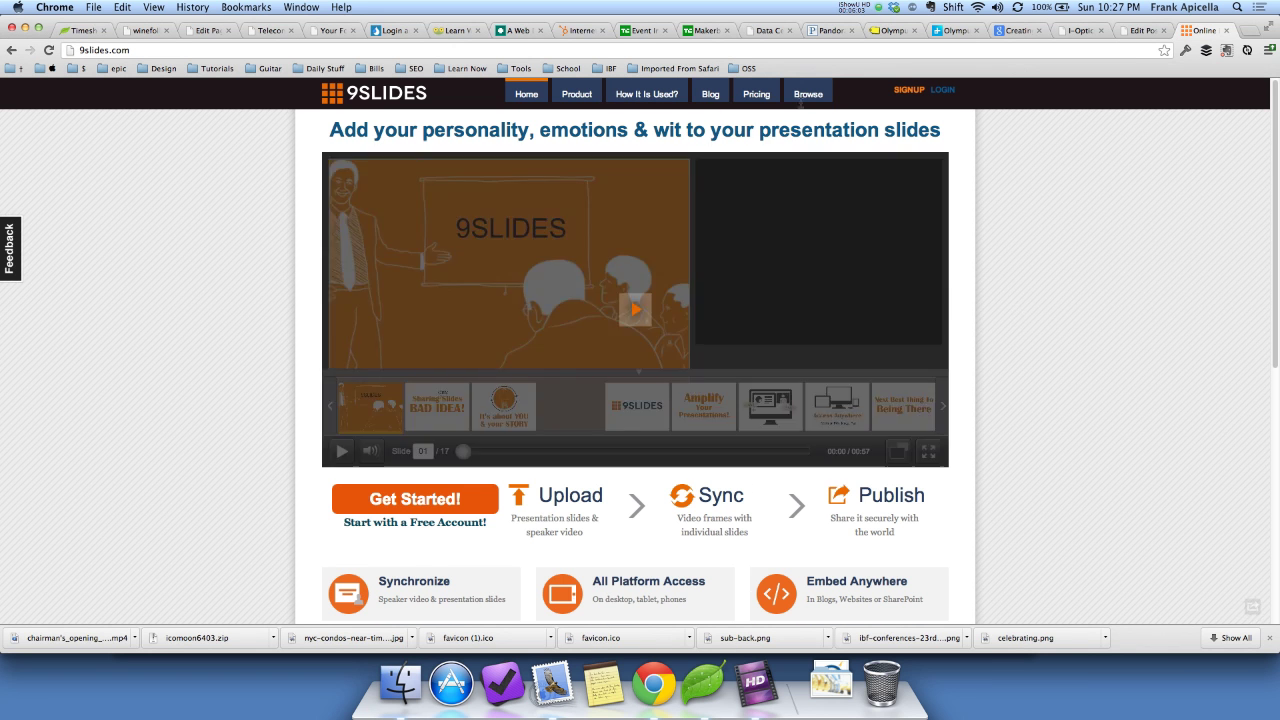
Browse the public presentations on 9slides.com, the host of the embedded I-Optics video
click(802, 95)
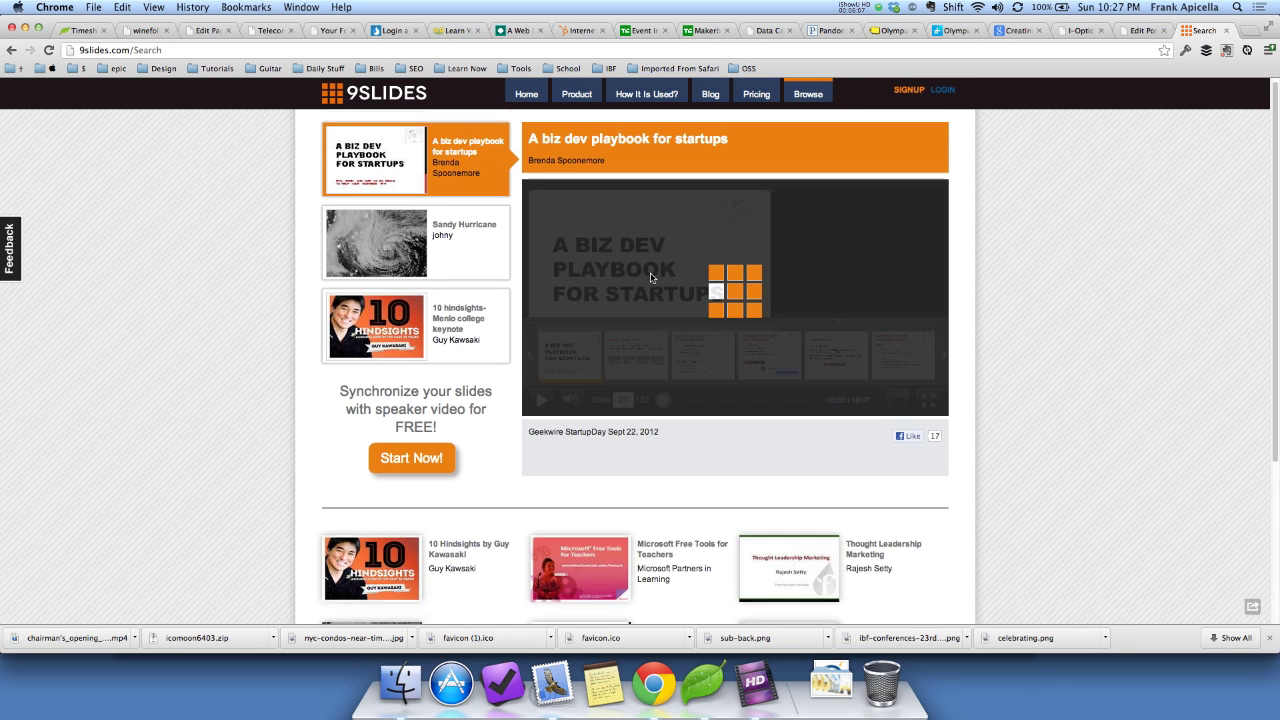
scroll(900, 290, down, 5)
scroll(973, 312, up, 5)
scroll(973, 312, down, 6)
scroll(973, 312, down, 5)
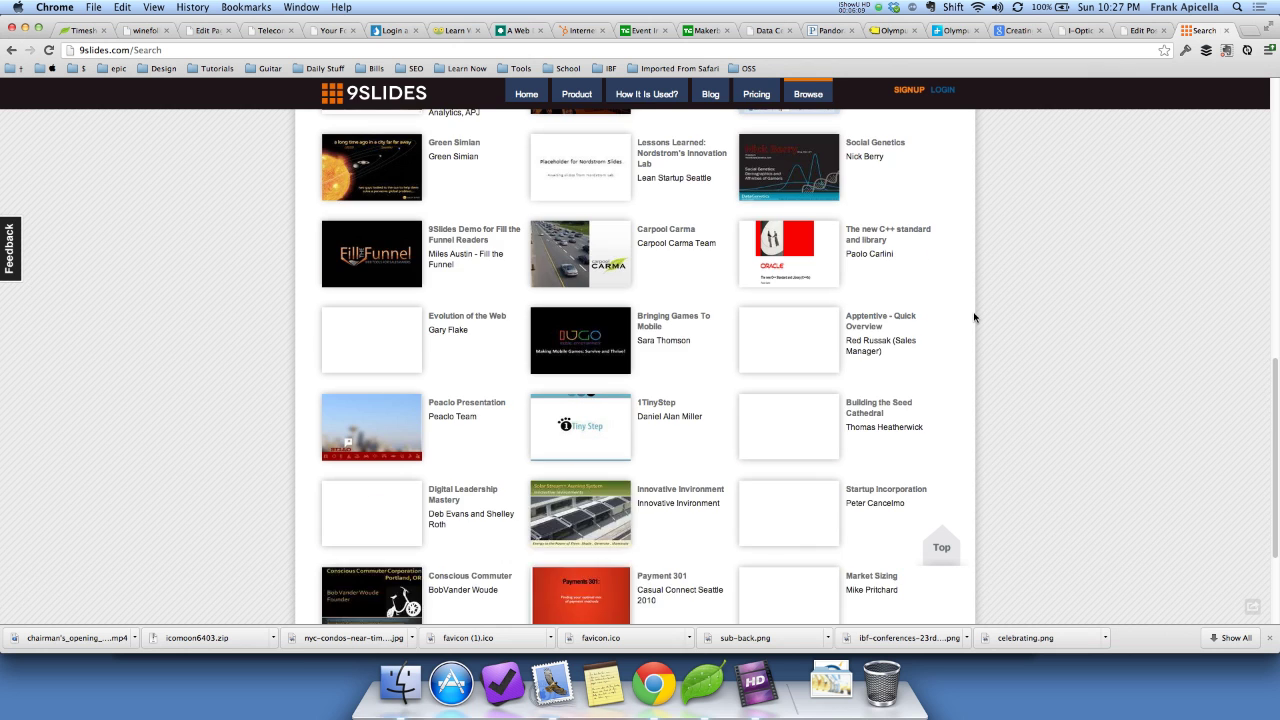
scroll(973, 312, up, 15)
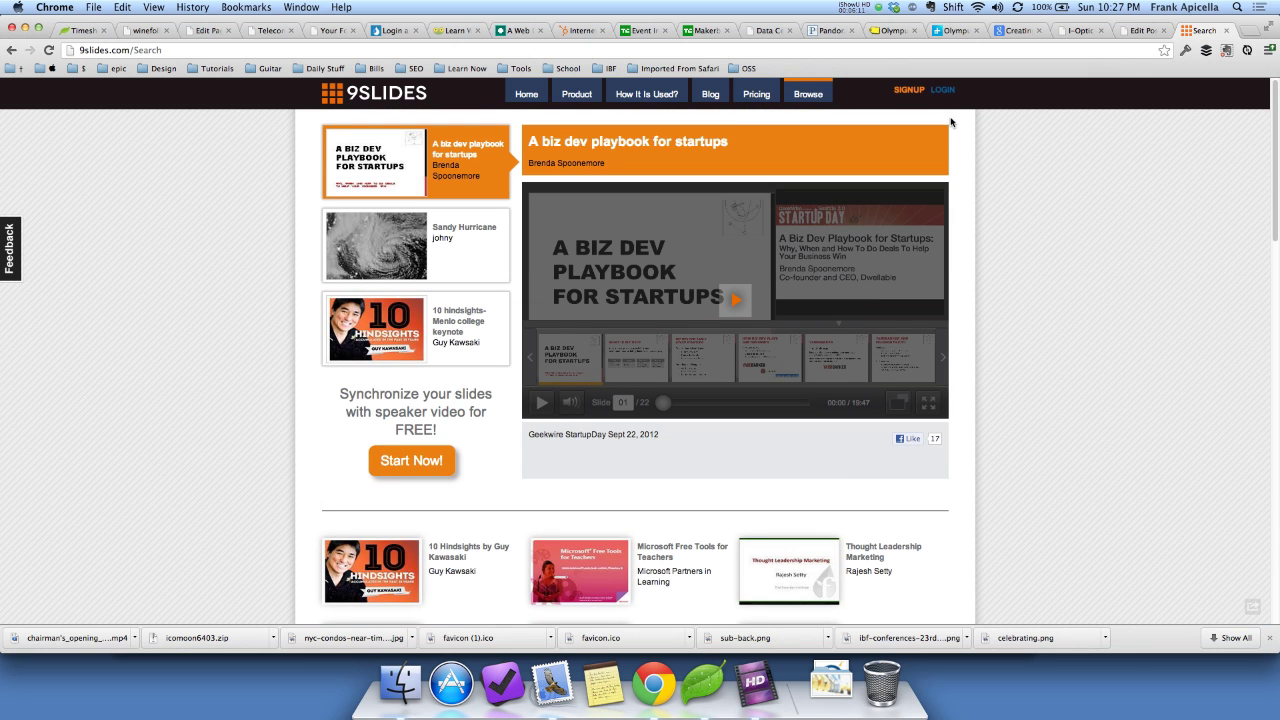
Return to the I-Optics post editor and examine its 9slides embed code, video transcript and SEO fields
click(1143, 31)
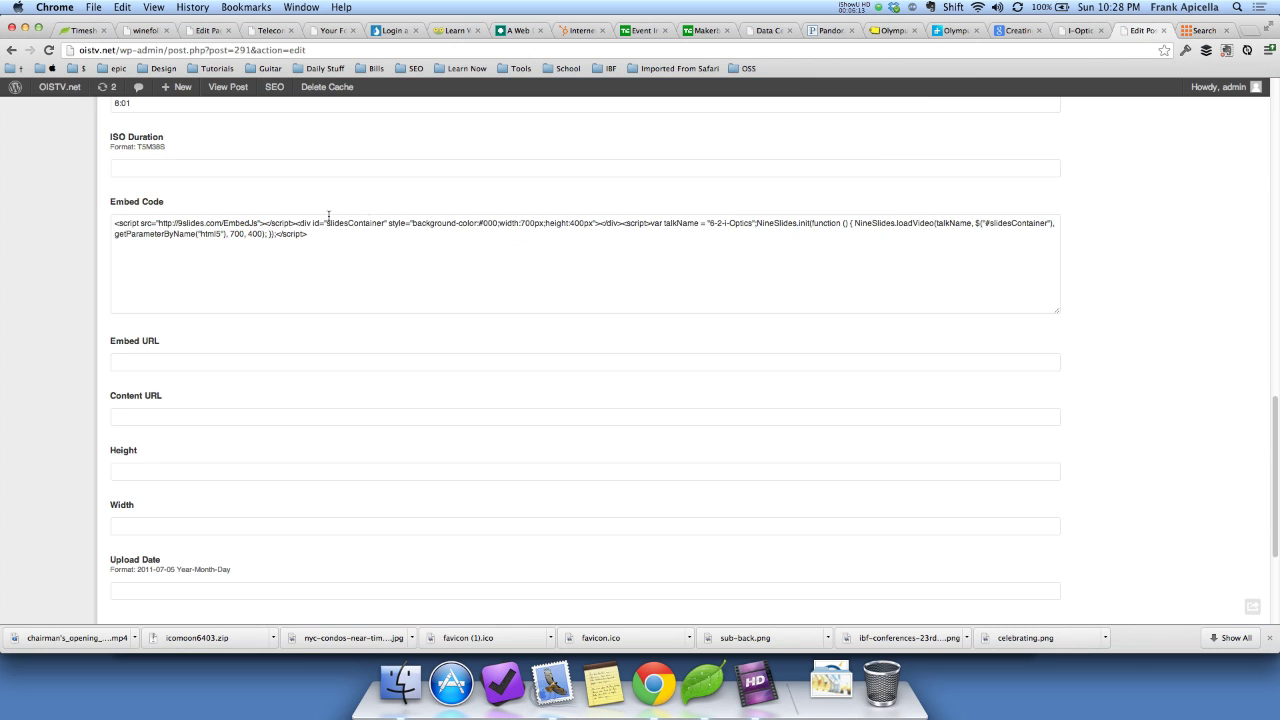
scroll(329, 216, up, 15)
scroll(118, 340, down, 12)
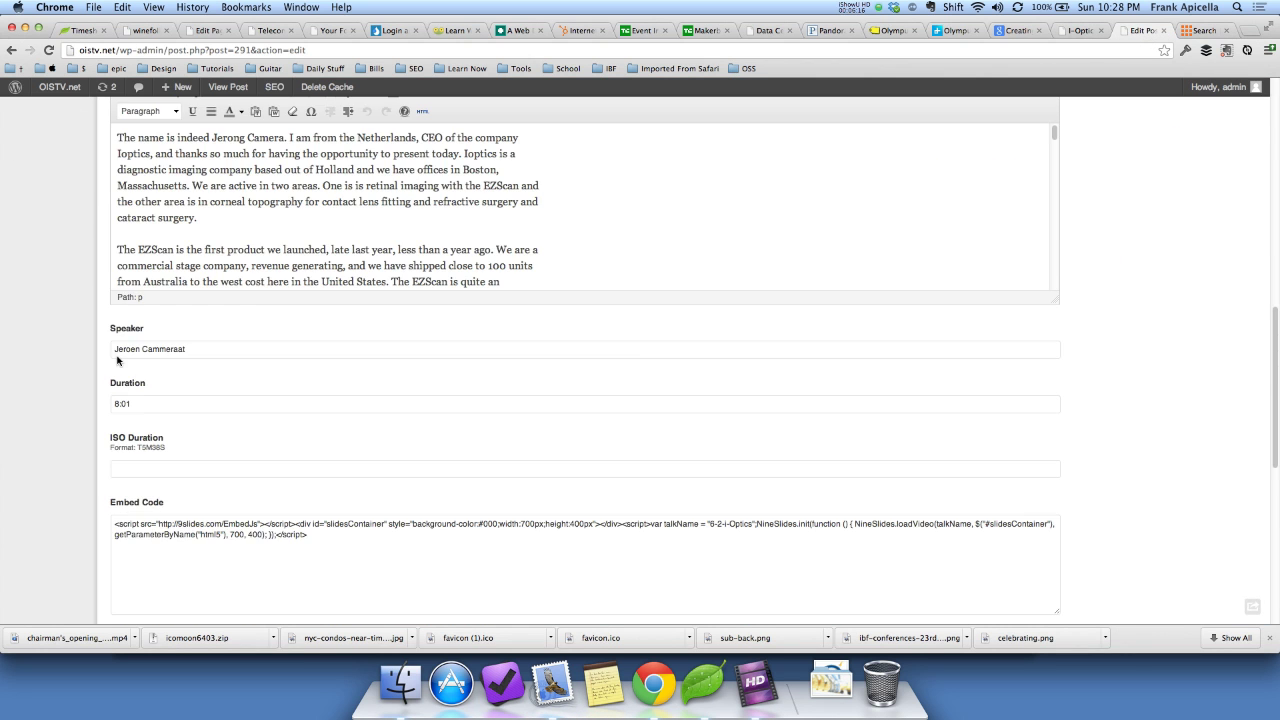
scroll(118, 360, down, 5)
drag(334, 284, 141, 259)
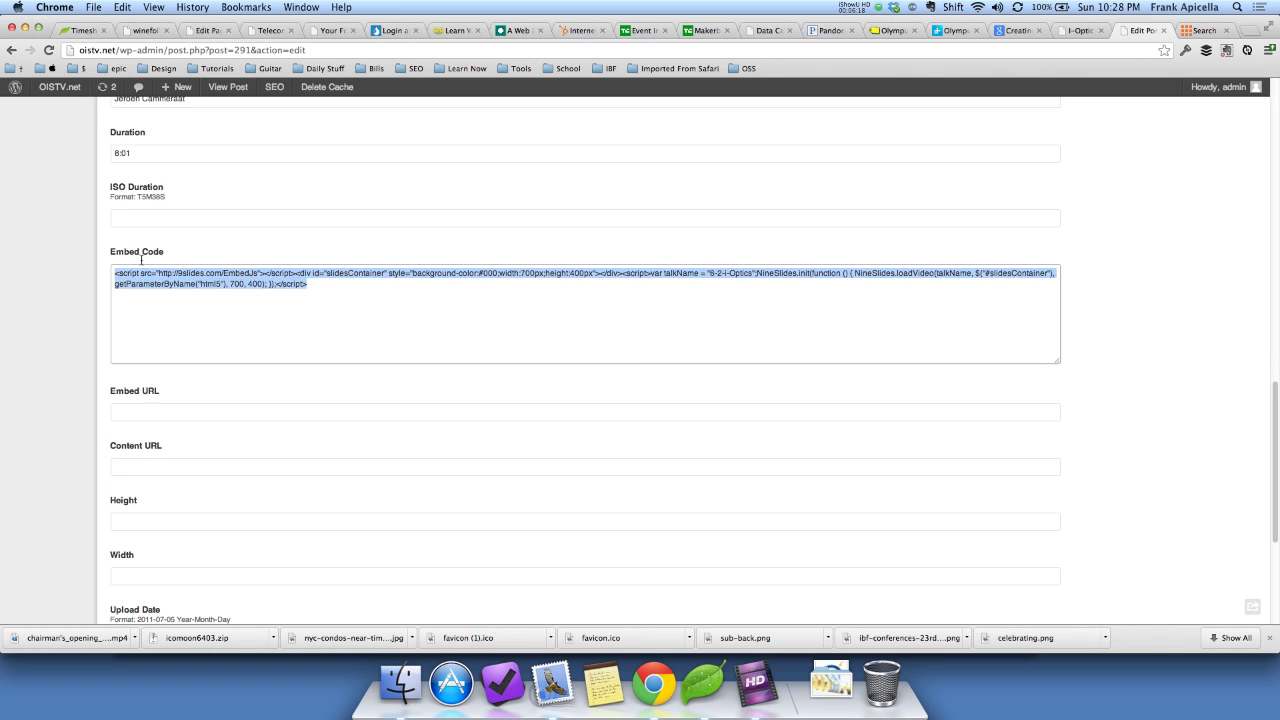
click(97, 308)
scroll(100, 315, up, 10)
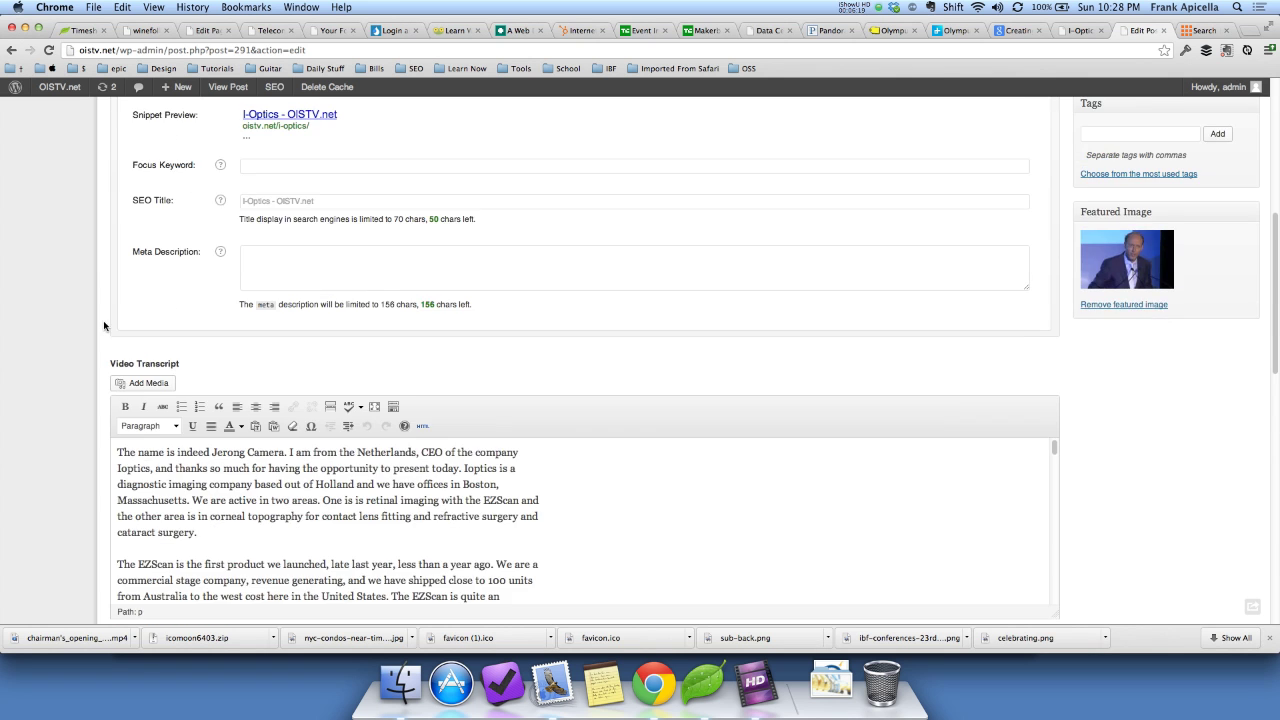
scroll(98, 327, up, 5)
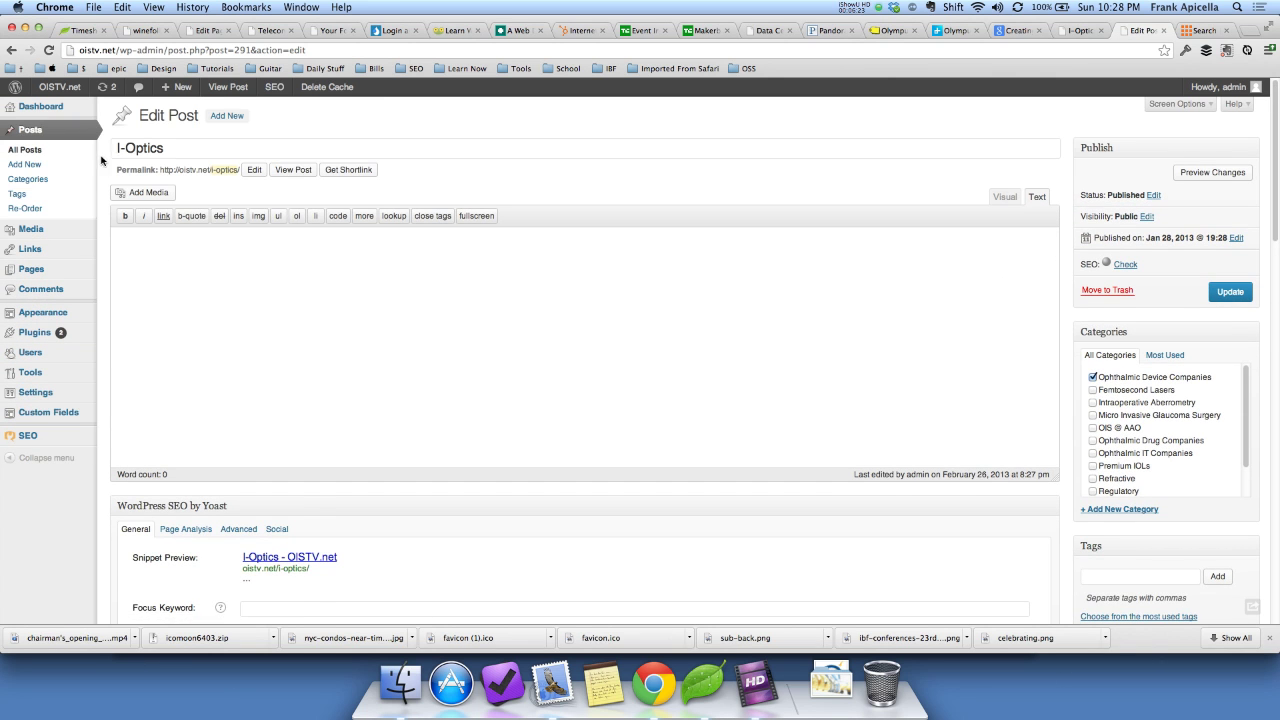
scroll(104, 165, down, 3)
scroll(104, 165, down, 5)
scroll(102, 175, up, 10)
mouse_move(62, 270)
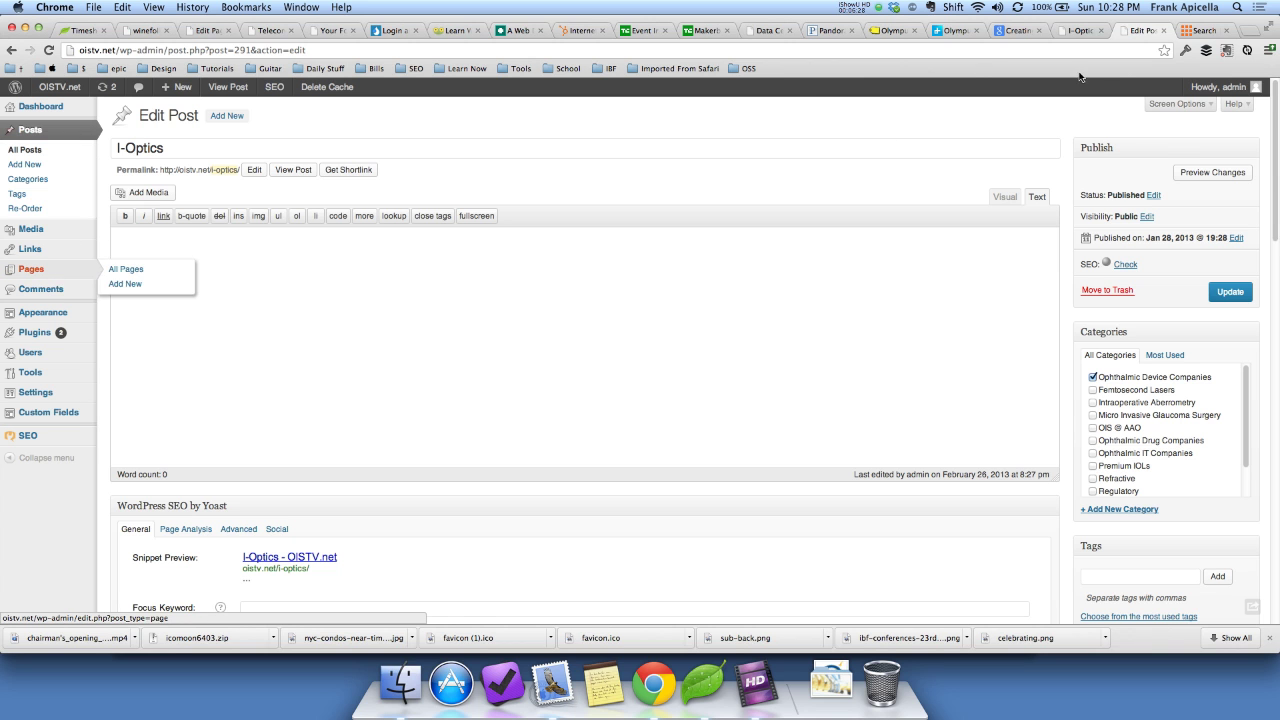
Leave the I-Optics post editor and open the Chairman's Opening Remarks video page from the OISTV.net home page
click(1079, 30)
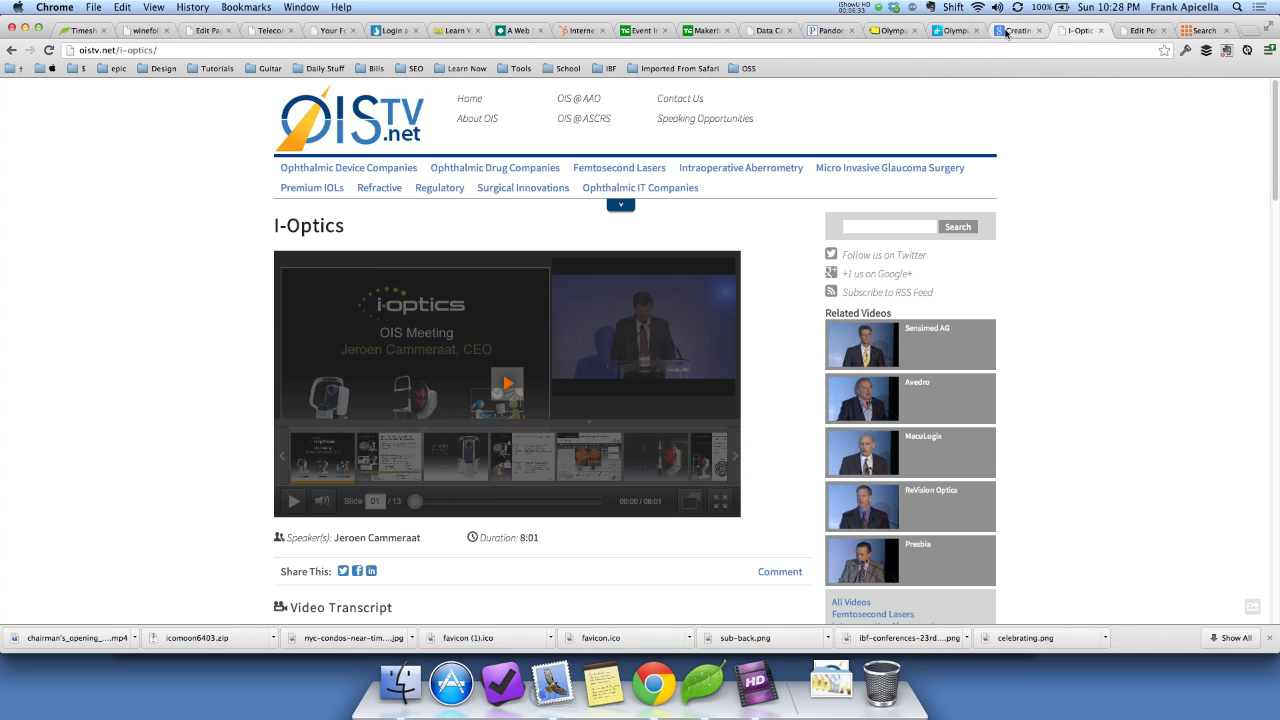
click(1127, 30)
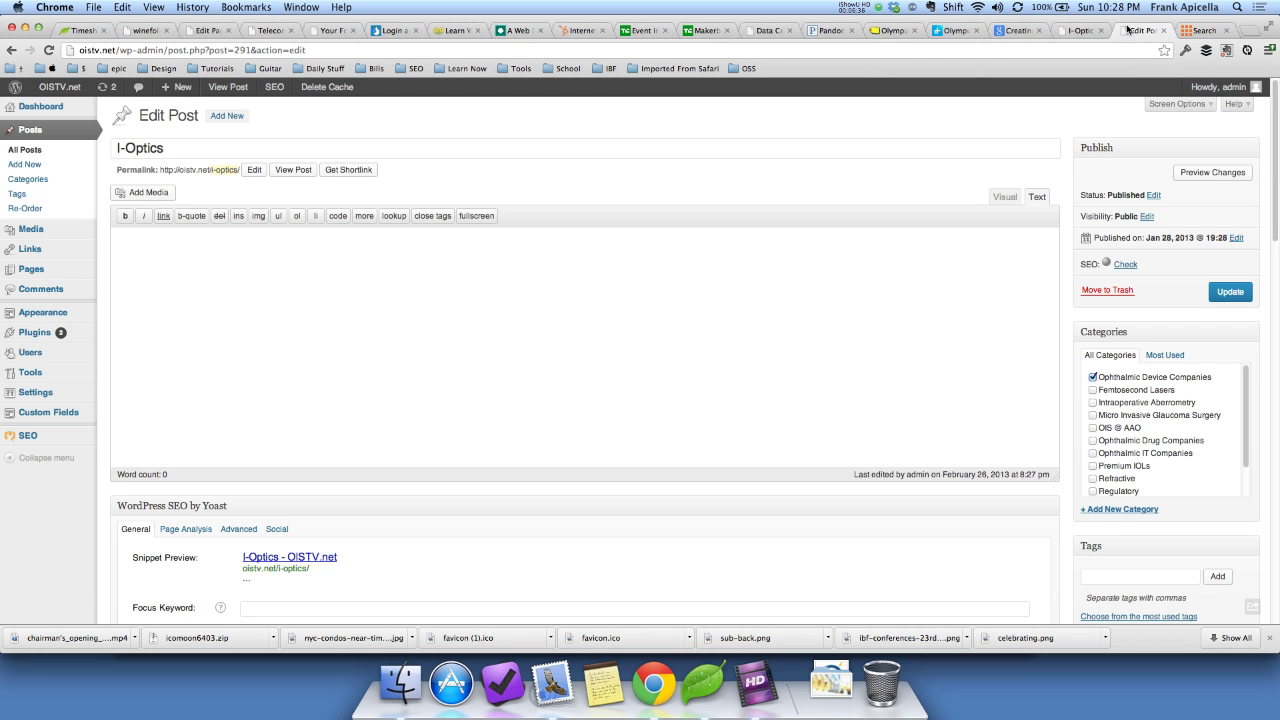
click(57, 151)
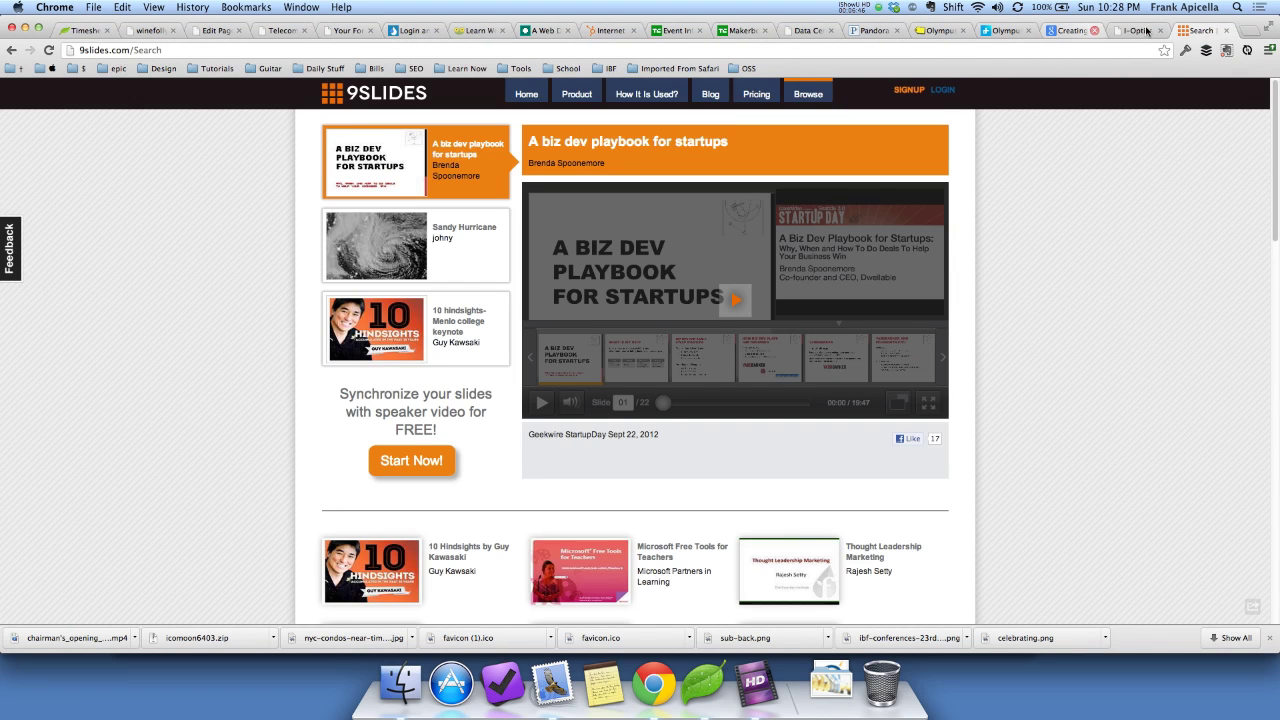
click(1140, 30)
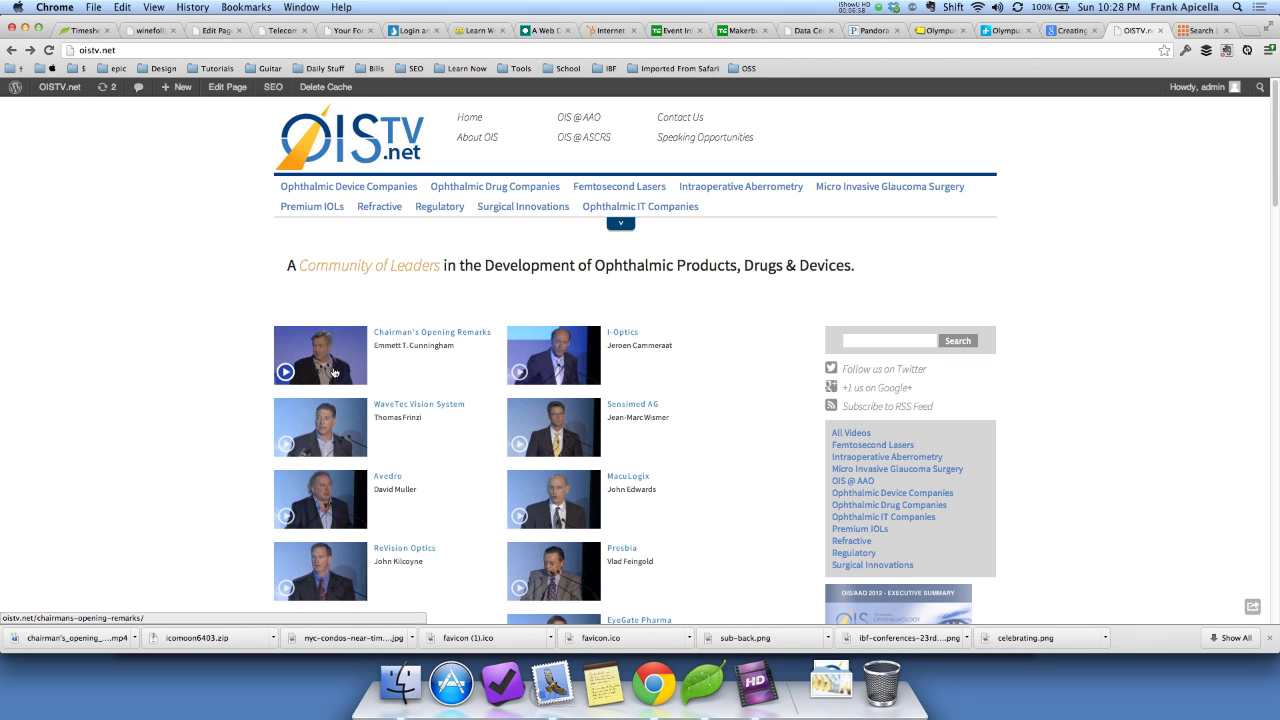
click(334, 372)
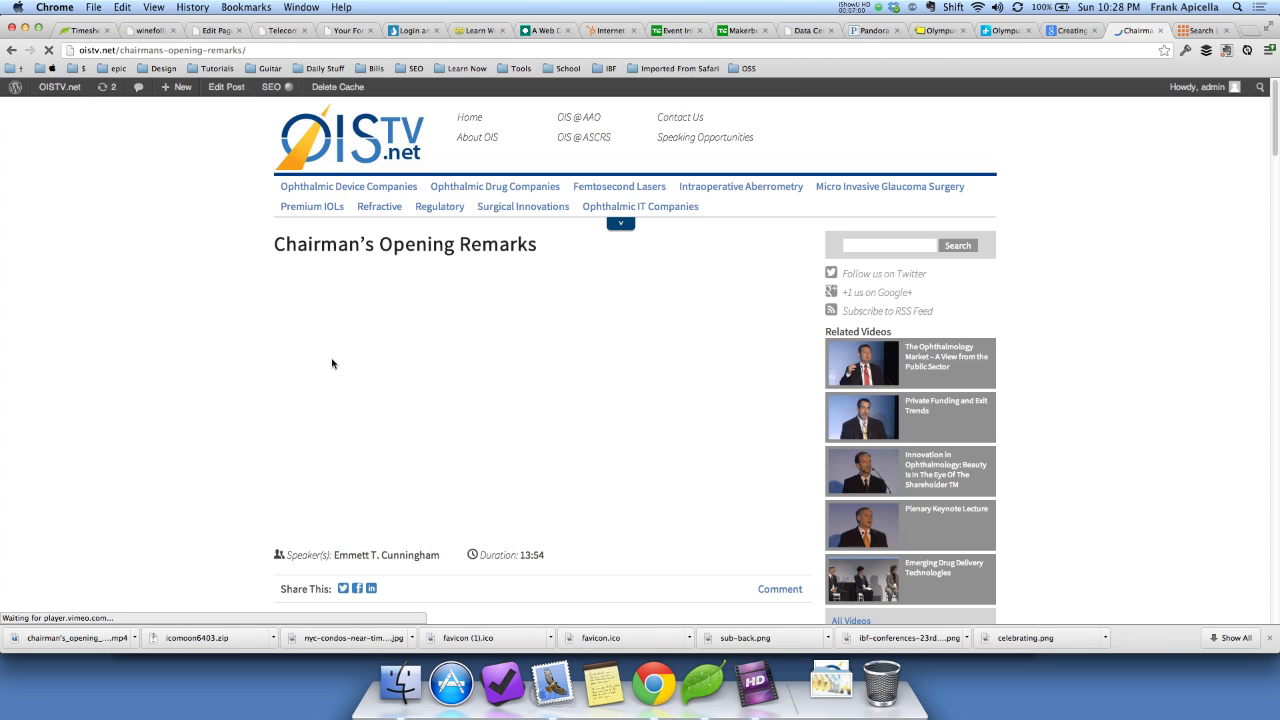
Open the Chairman's Opening Remarks post for editing in the OISTV.net WordPress admin and bring up its embed and upload date fields
scroll(779, 406, down, 2)
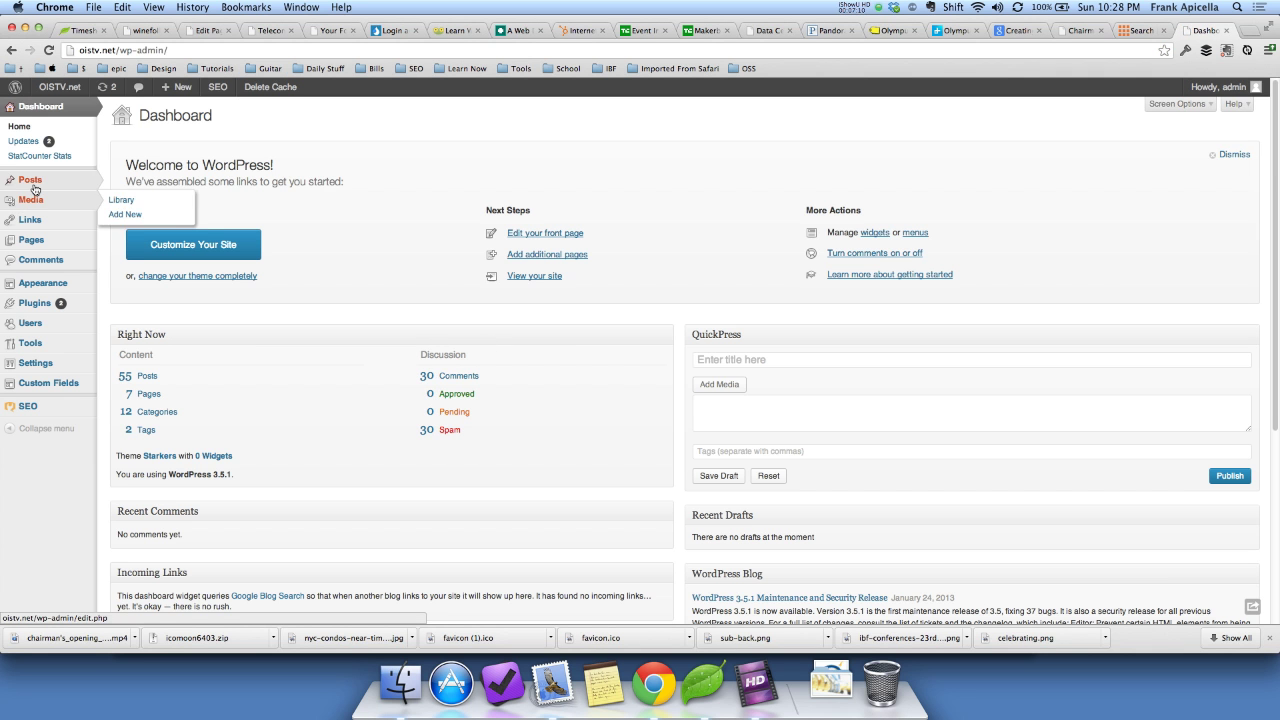
click(33, 182)
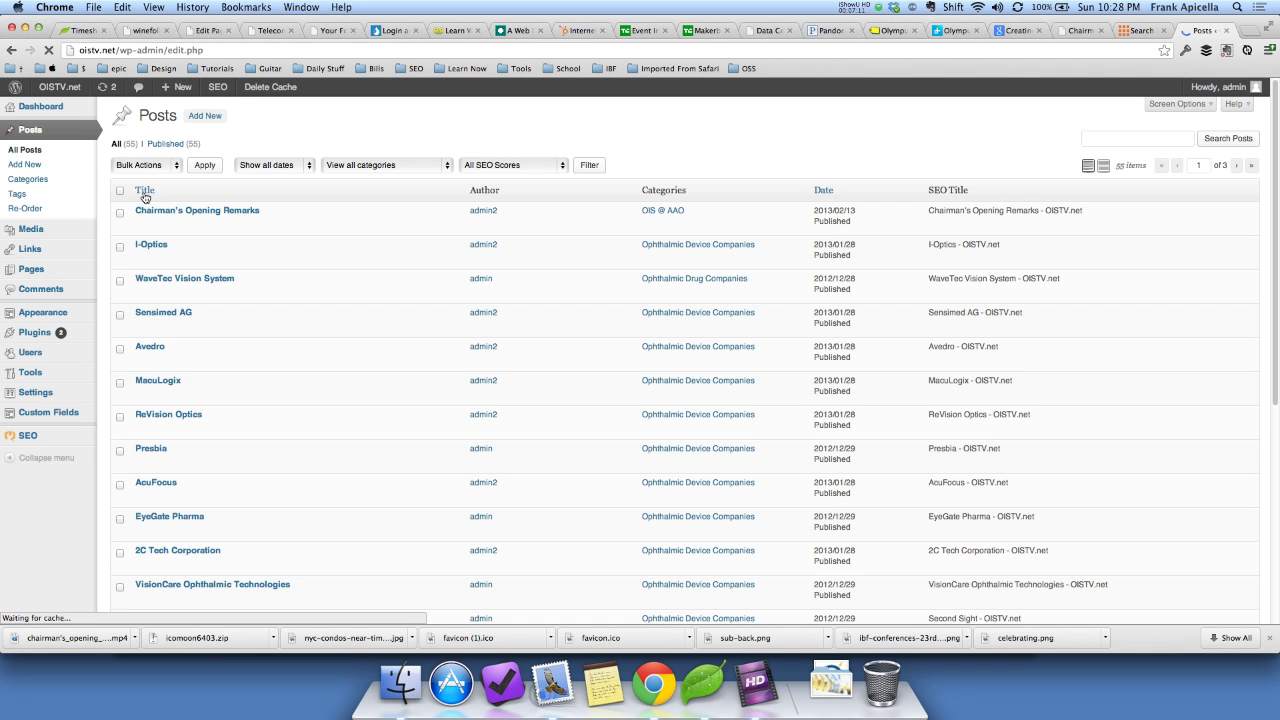
click(143, 226)
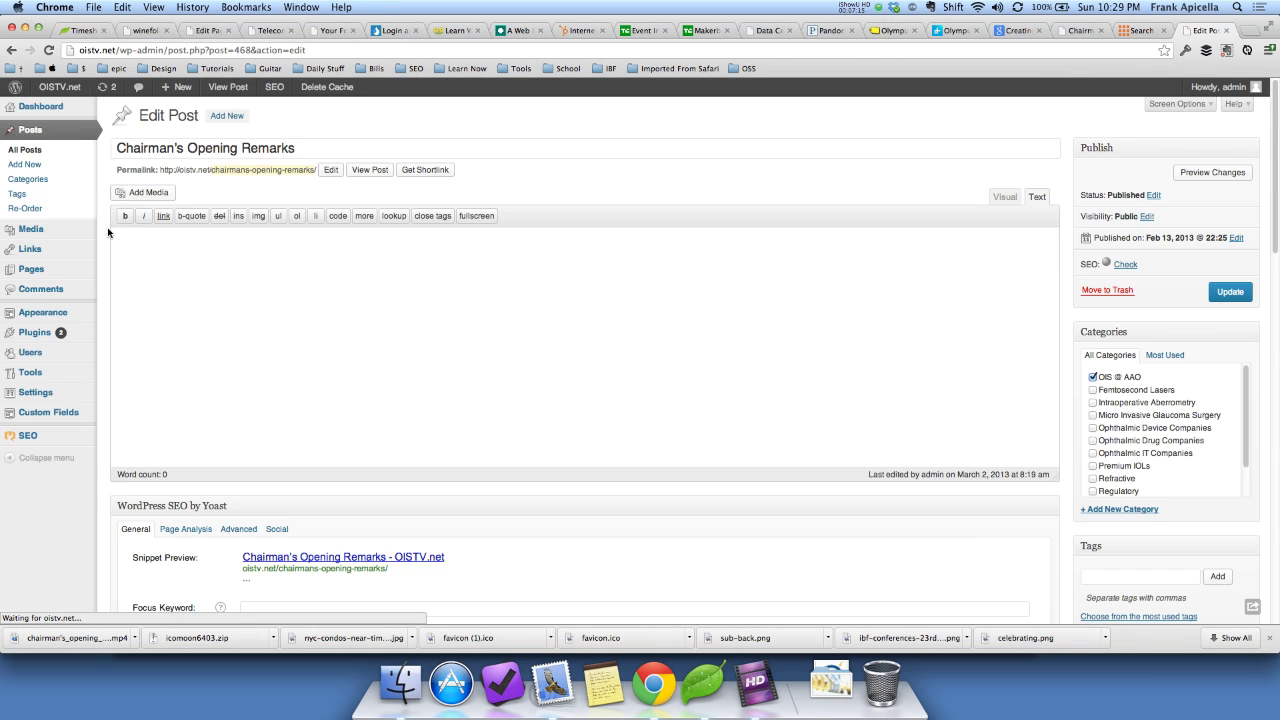
scroll(110, 233, down, 5)
scroll(104, 233, down, 10)
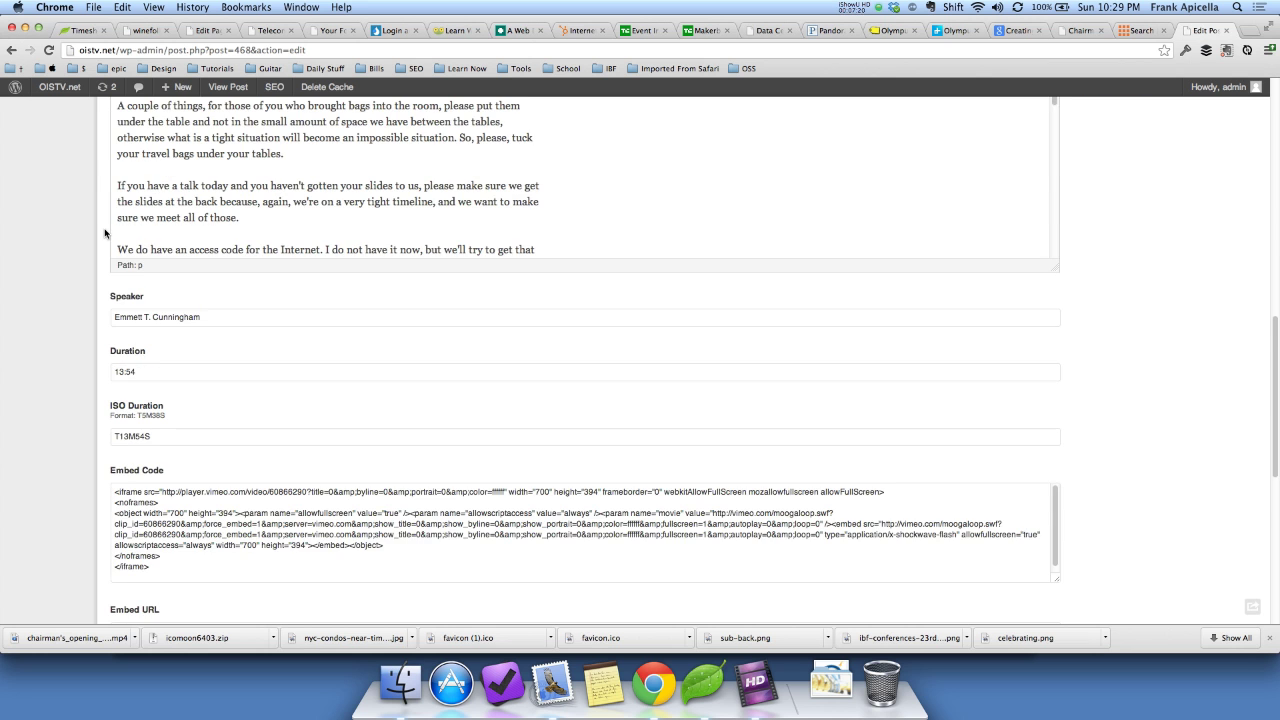
scroll(104, 233, down, 5)
scroll(104, 233, down, 3)
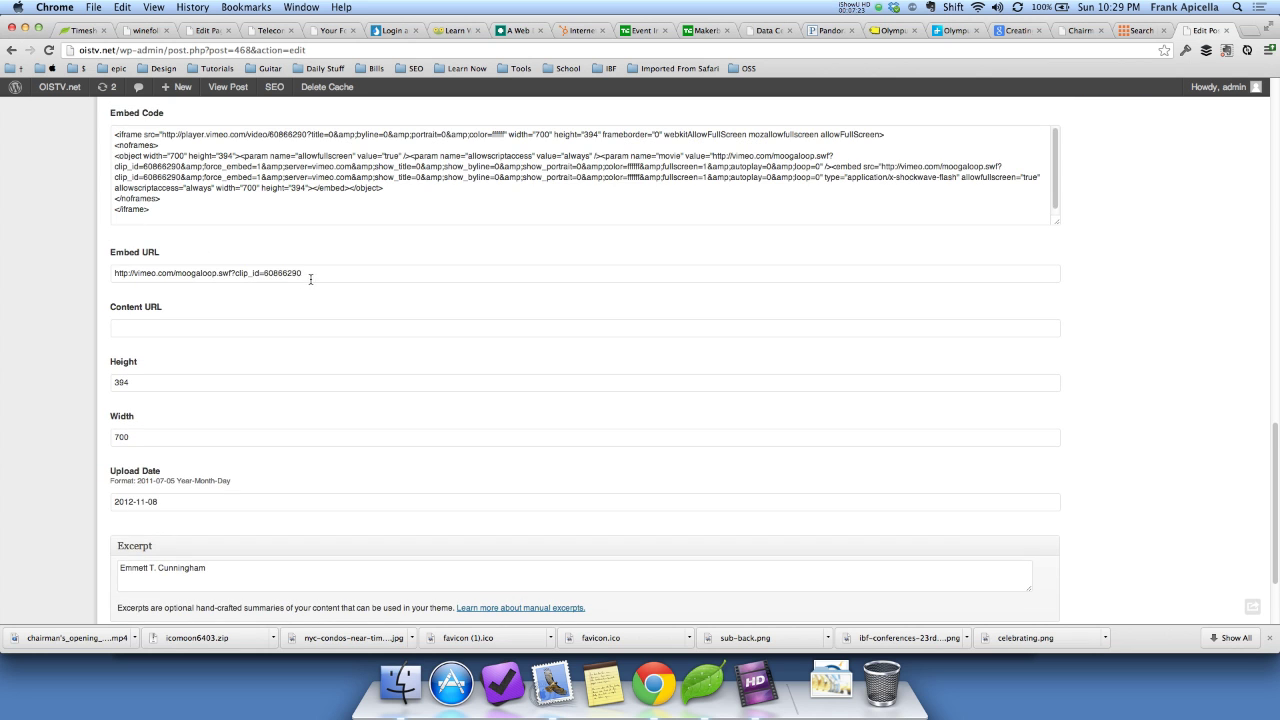
Compare the Embed URL with the Vimeo player and moogaloop addresses inside the post's Embed Code
drag(310, 279, 180, 267)
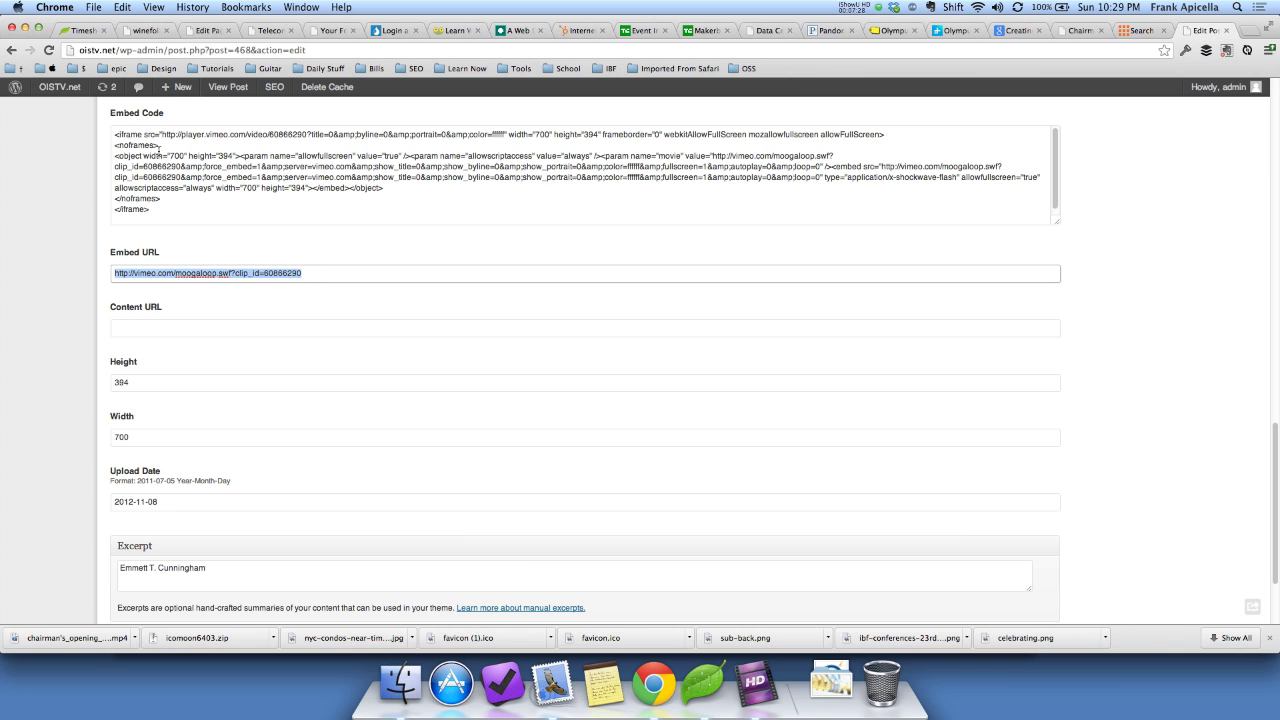
drag(162, 133, 307, 130)
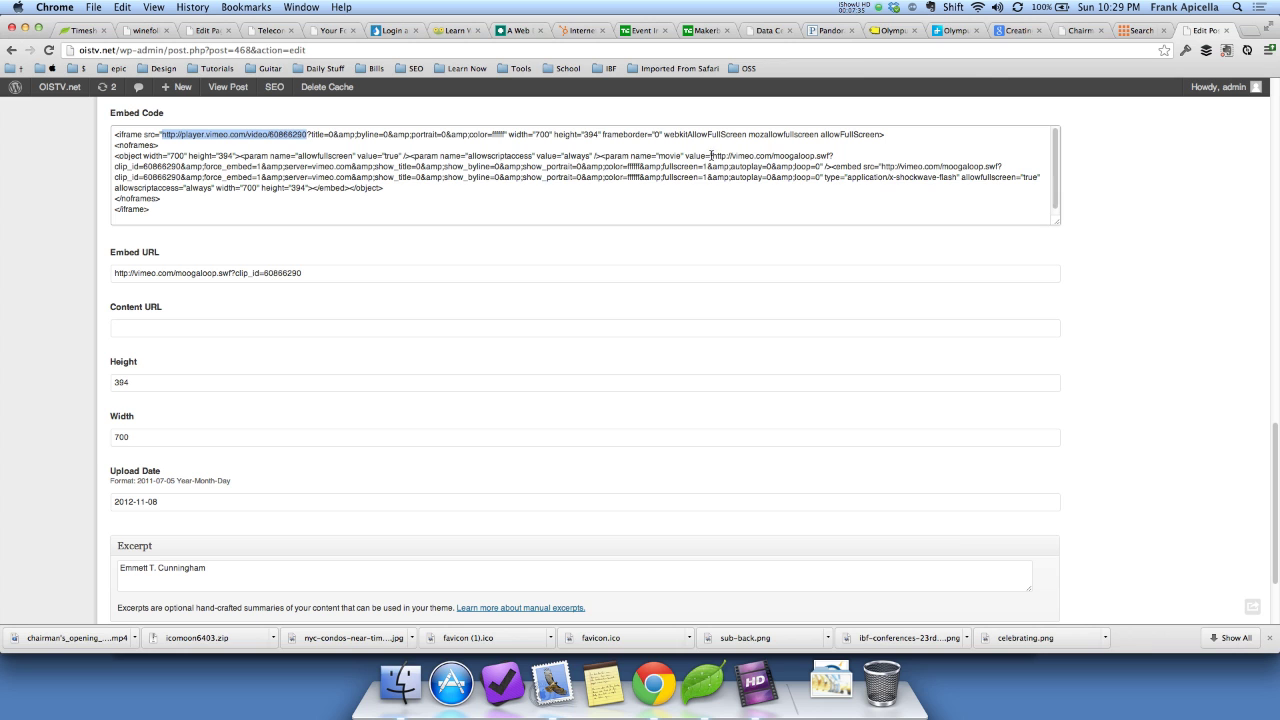
drag(714, 155, 176, 164)
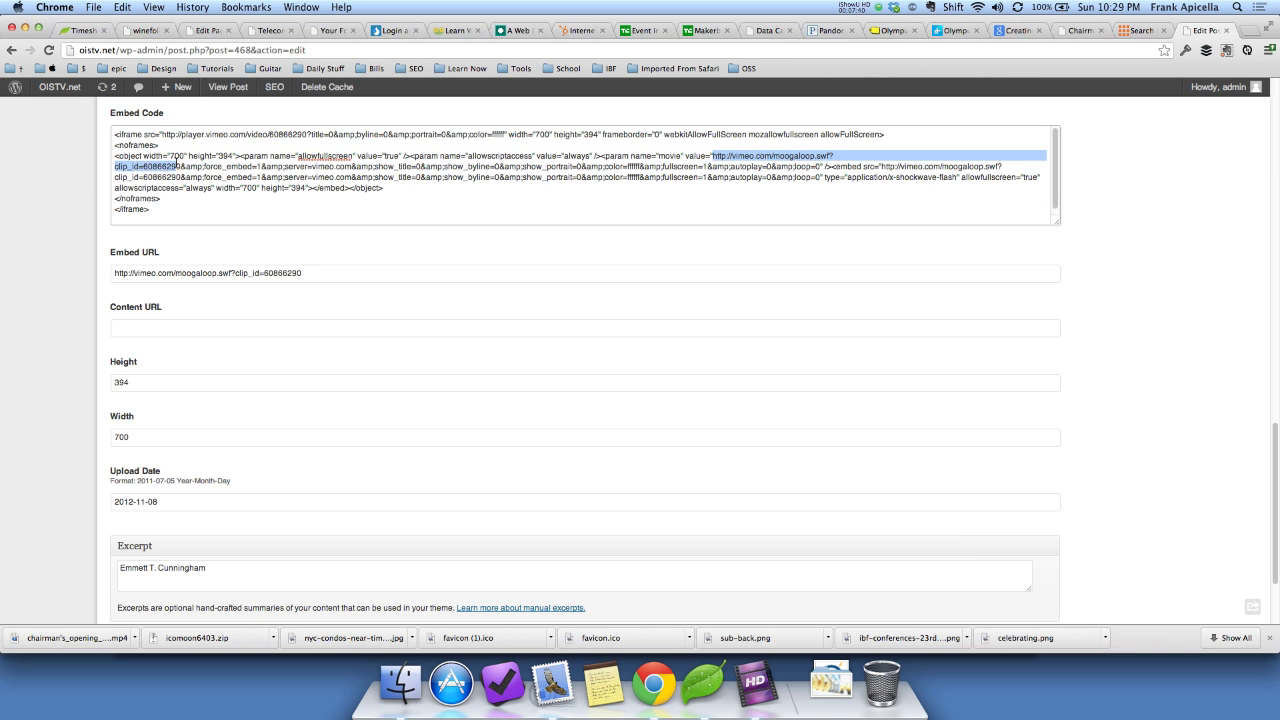
drag(302, 273, 114, 274)
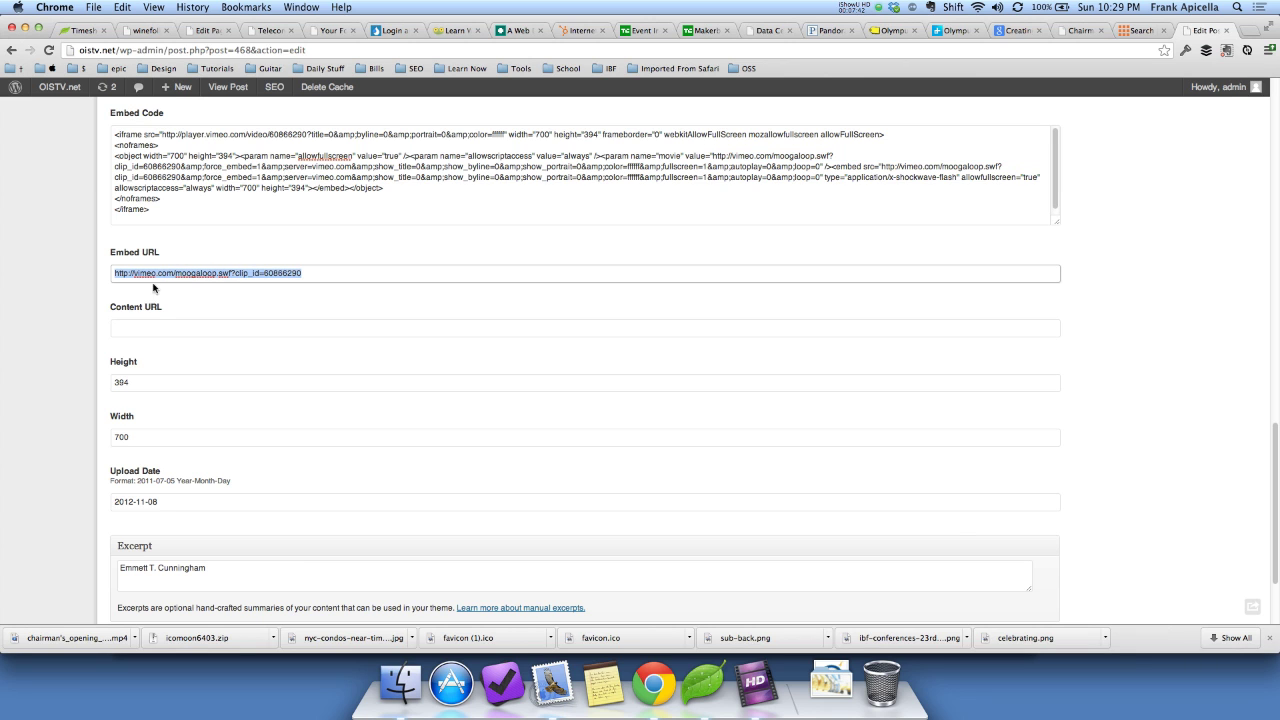
click(1135, 31)
click(1078, 31)
click(1014, 35)
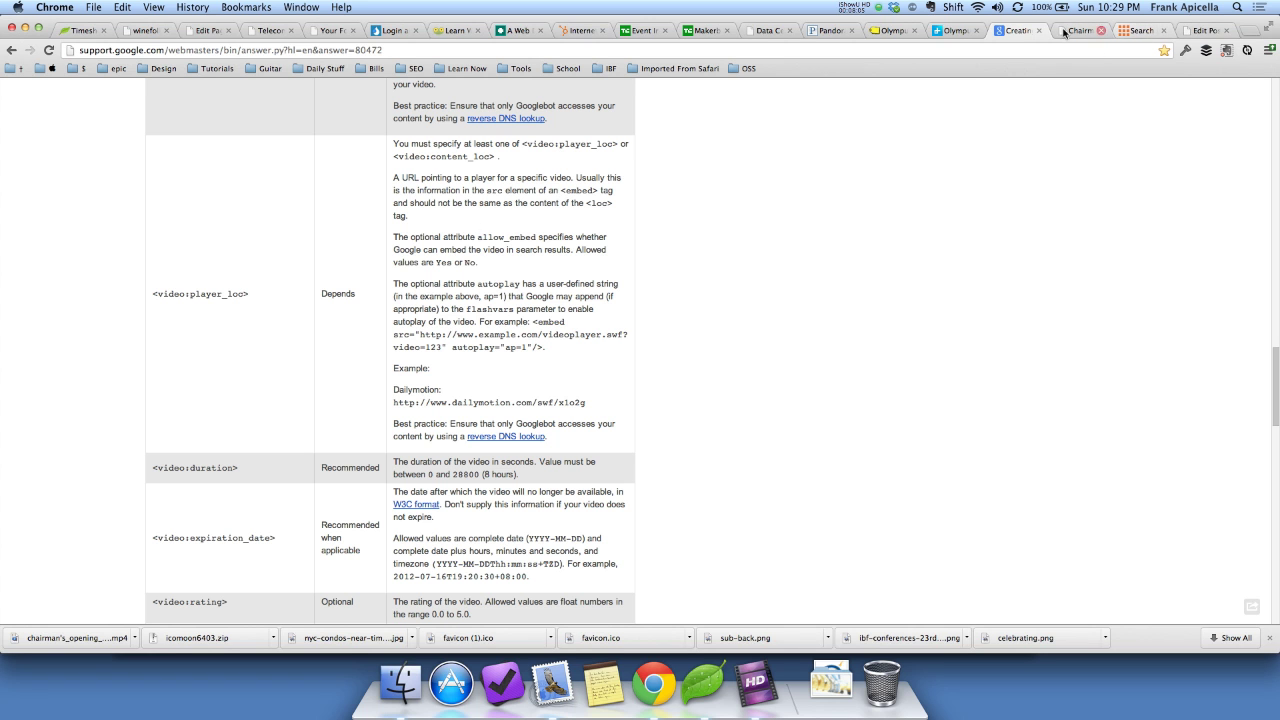
key(super+Tab)
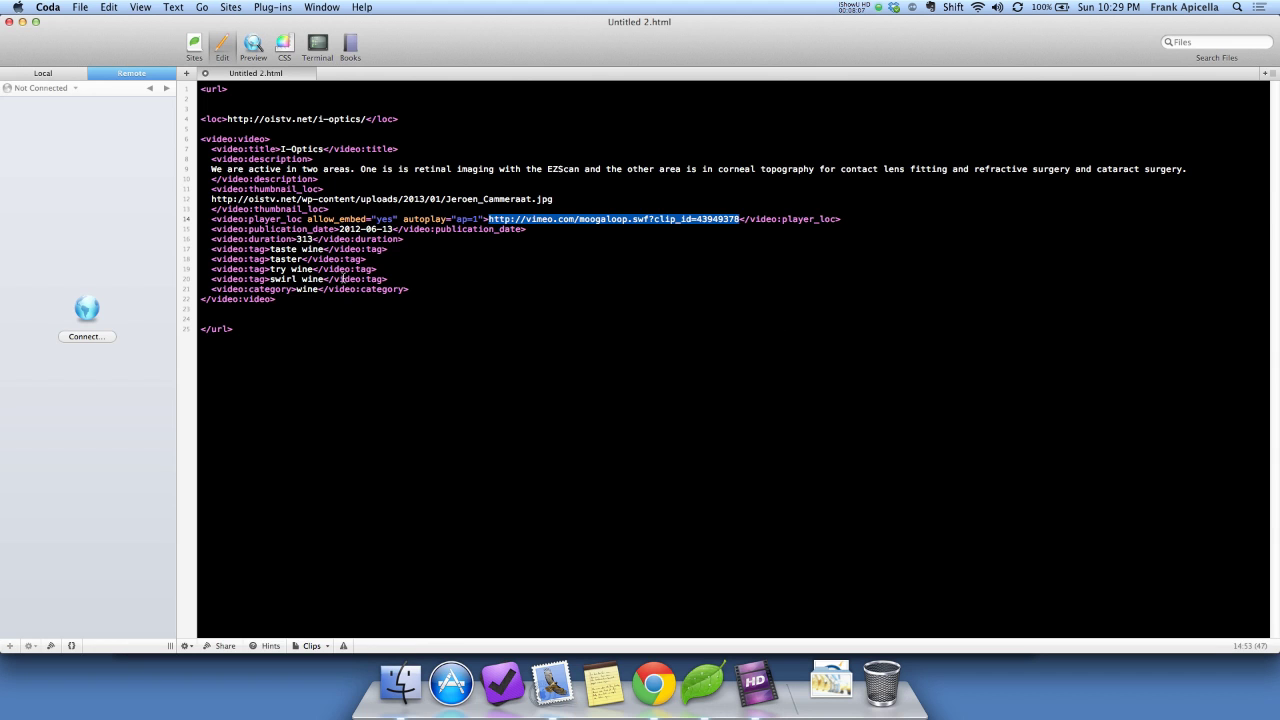
key(Right)
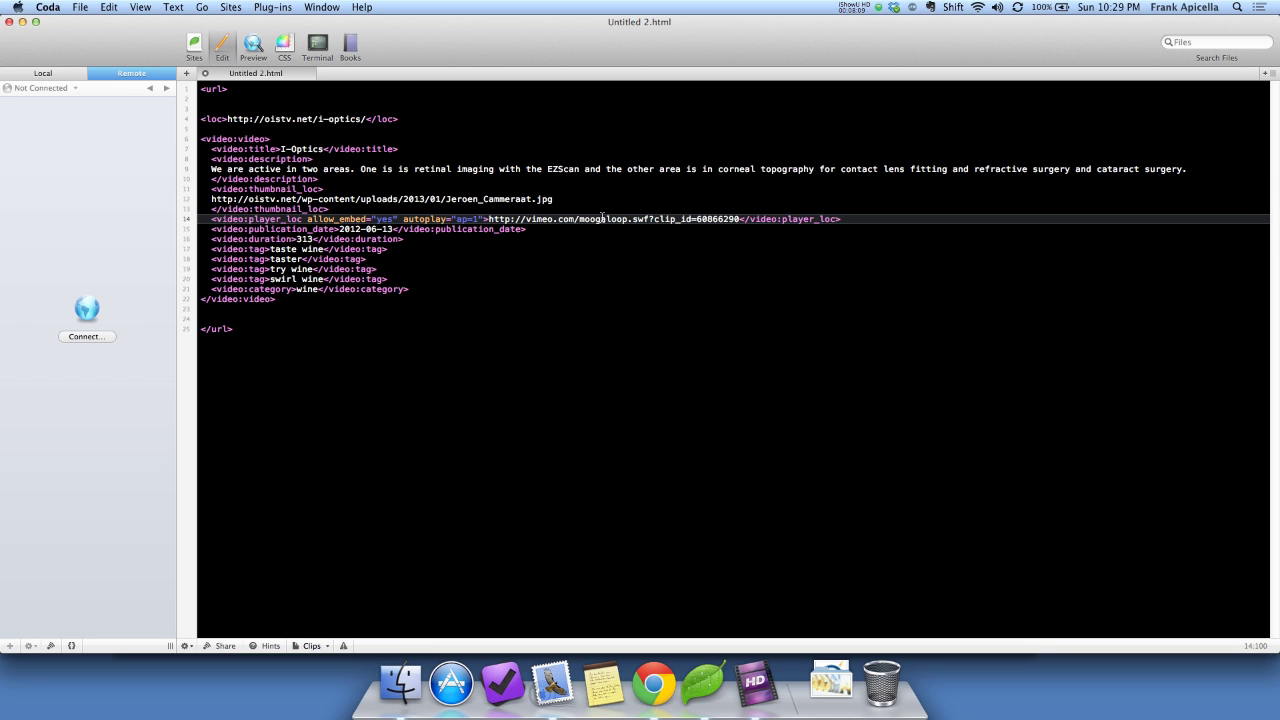
Replace the publication date in the Coda entry with 2012-11-08, copied from the post's Upload Date field in Chrome
drag(340, 229, 395, 229)
key(super+Tab)
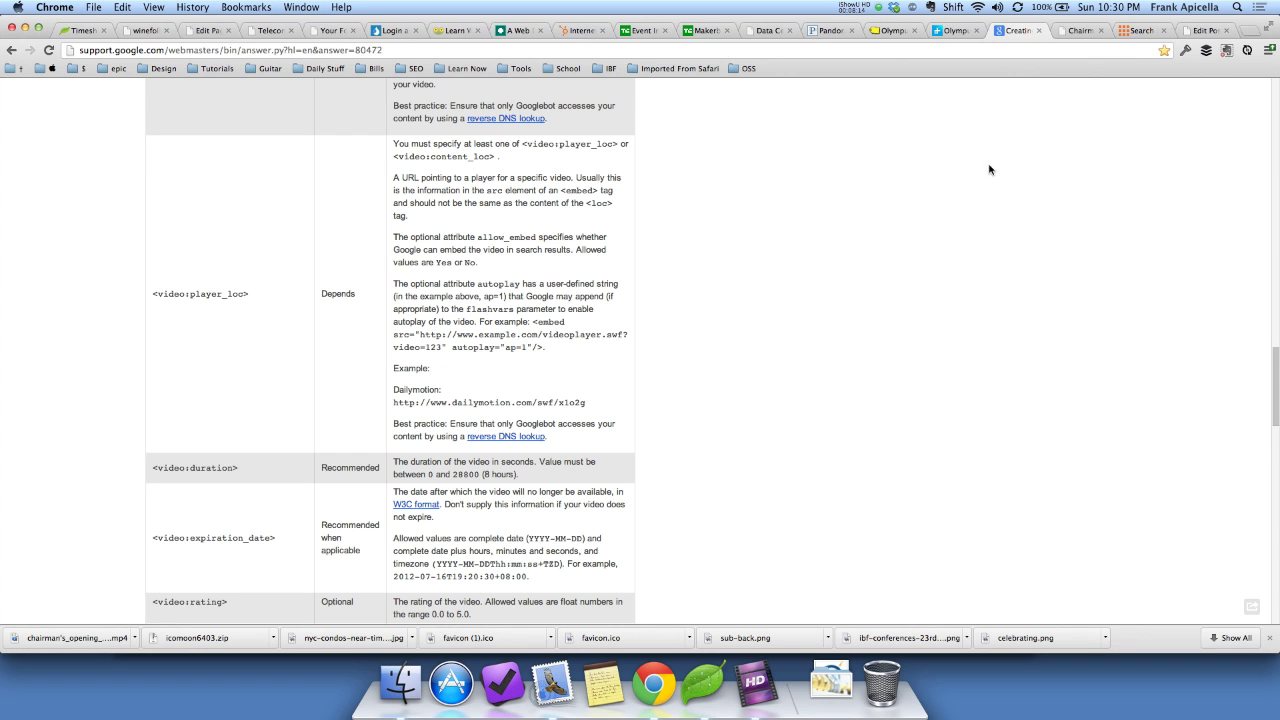
click(1200, 30)
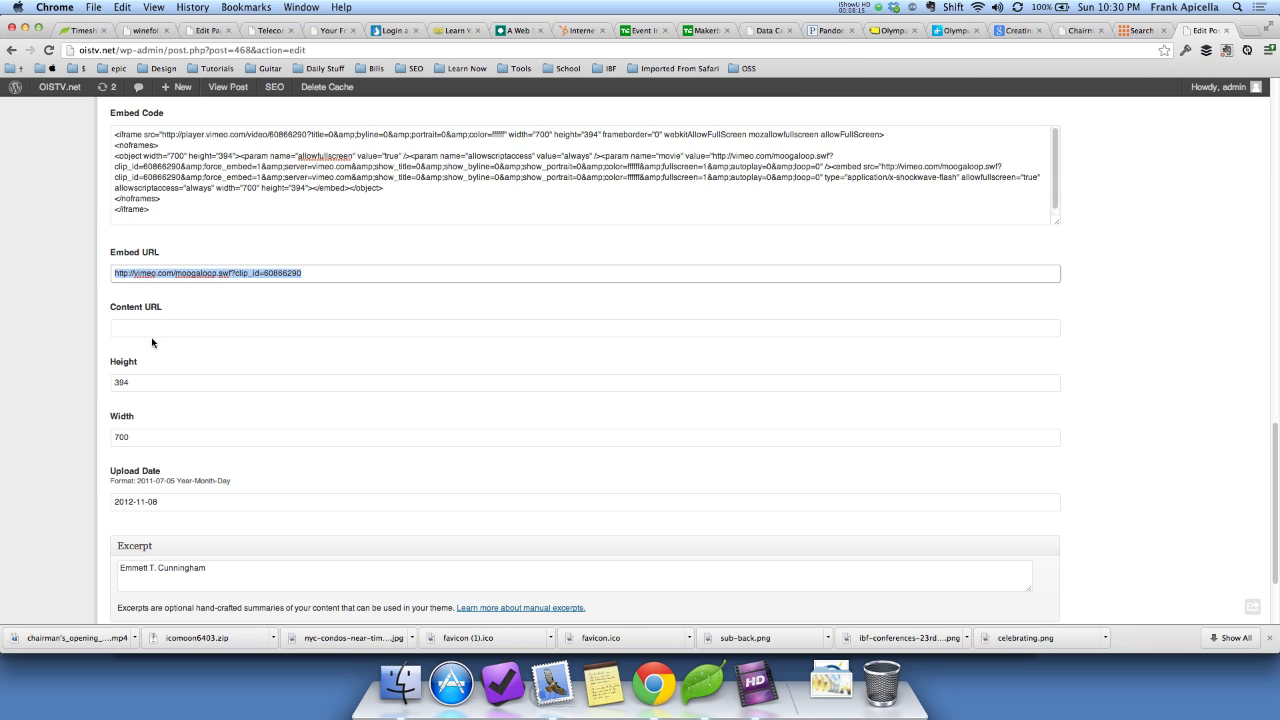
scroll(152, 343, down, 3)
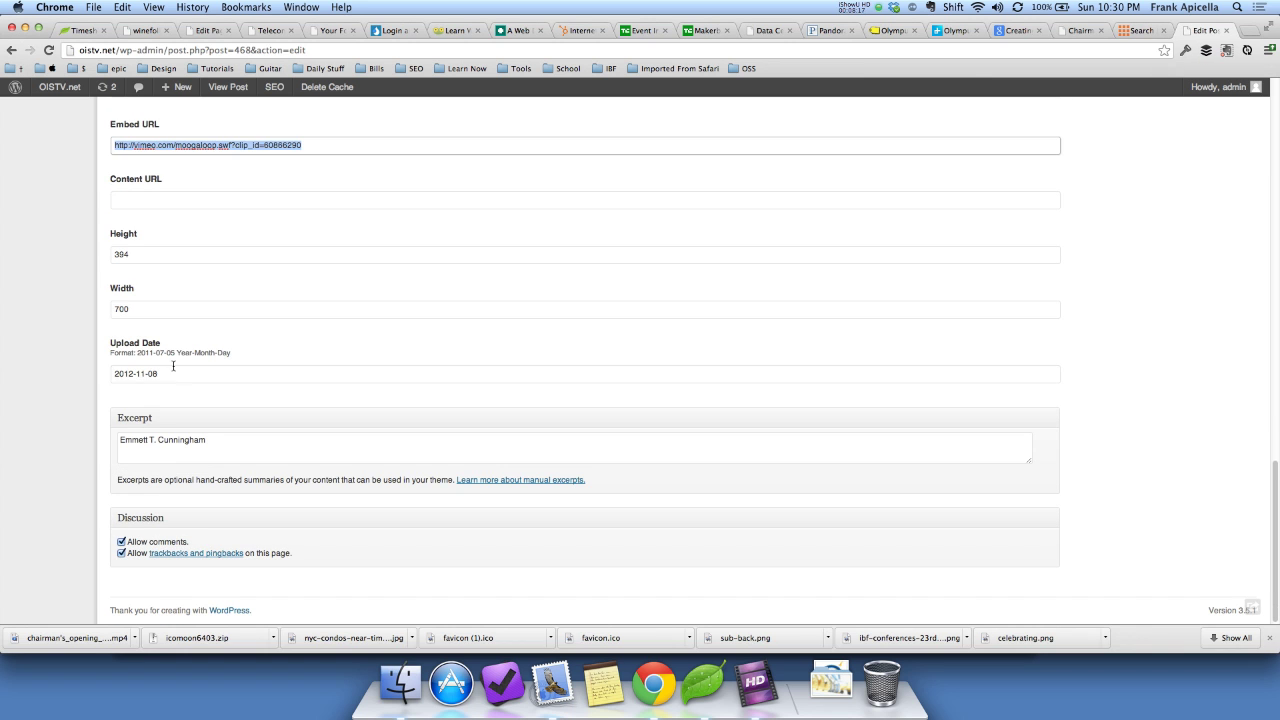
drag(115, 374, 165, 374)
key(super+c)
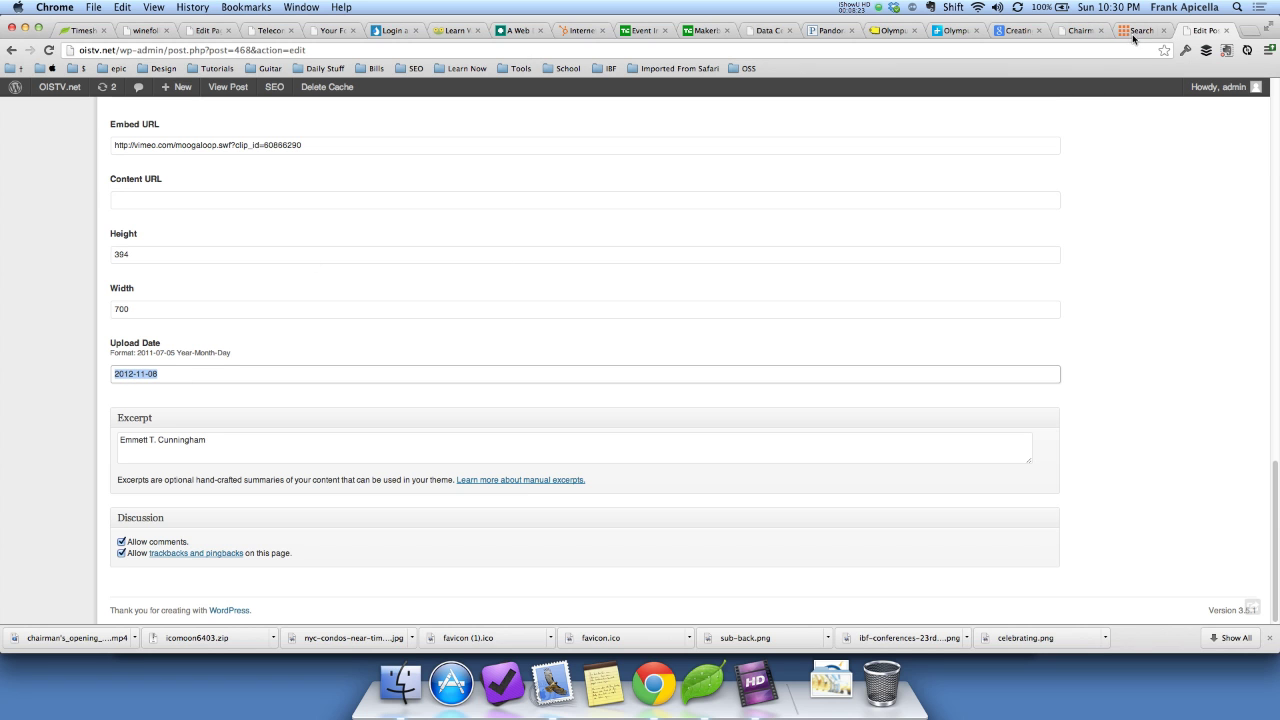
click(1020, 31)
scroll(451, 337, down, 1)
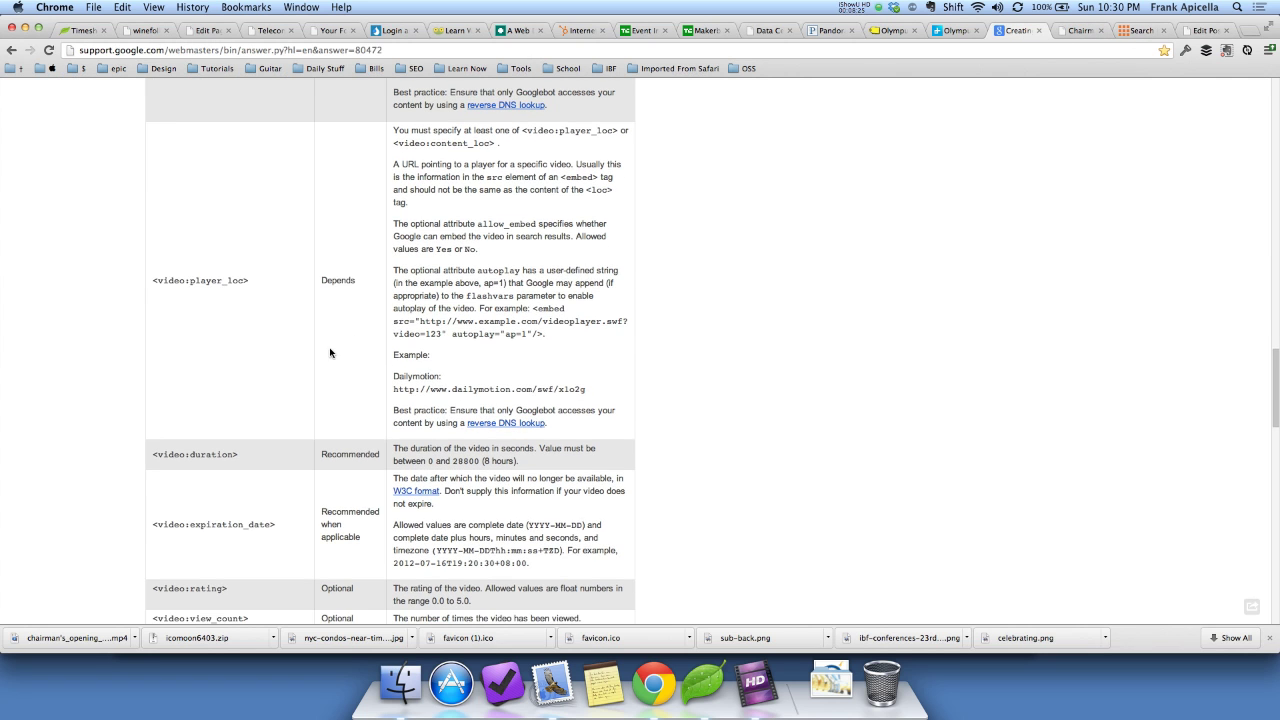
scroll(422, 498, down, 4)
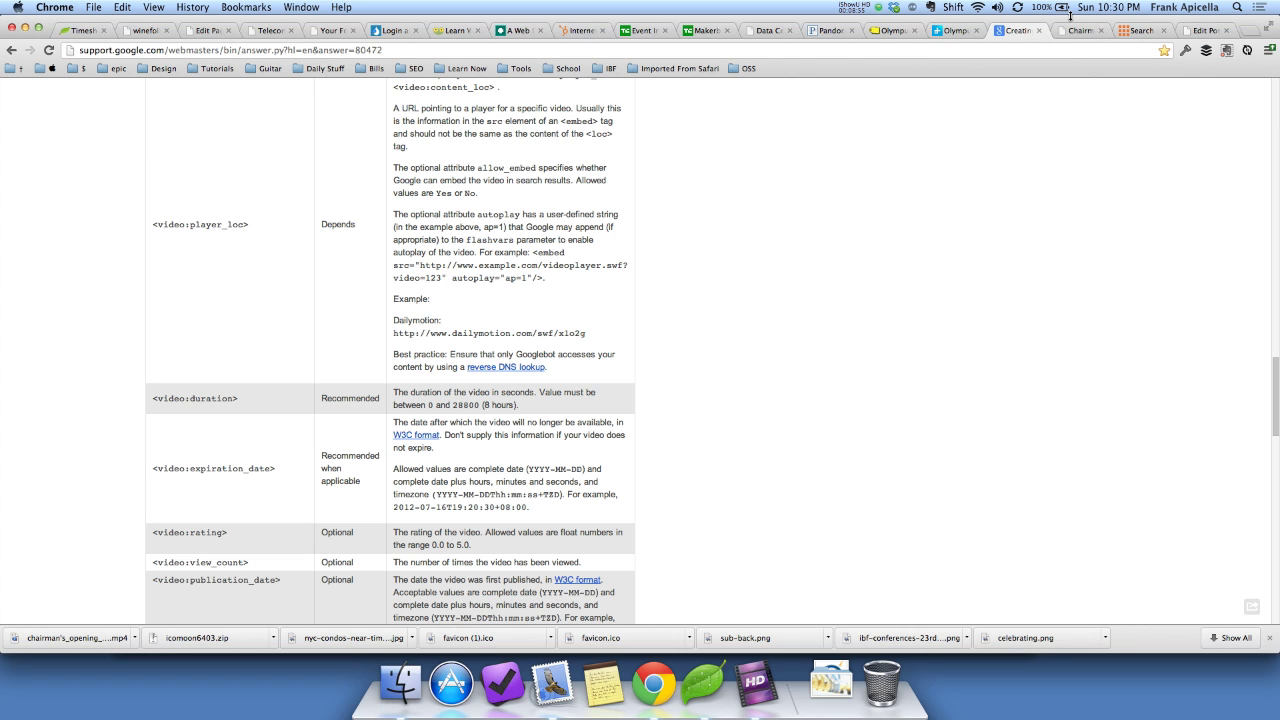
key(super+Tab)
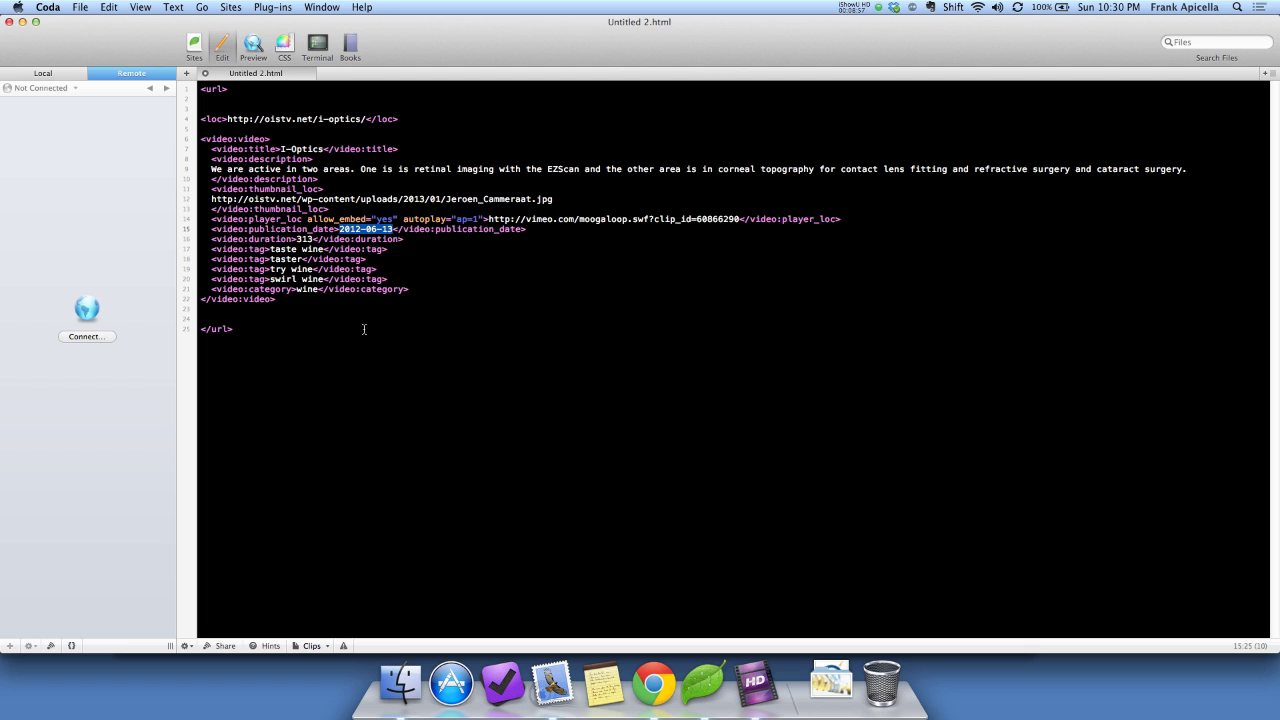
key(super+v)
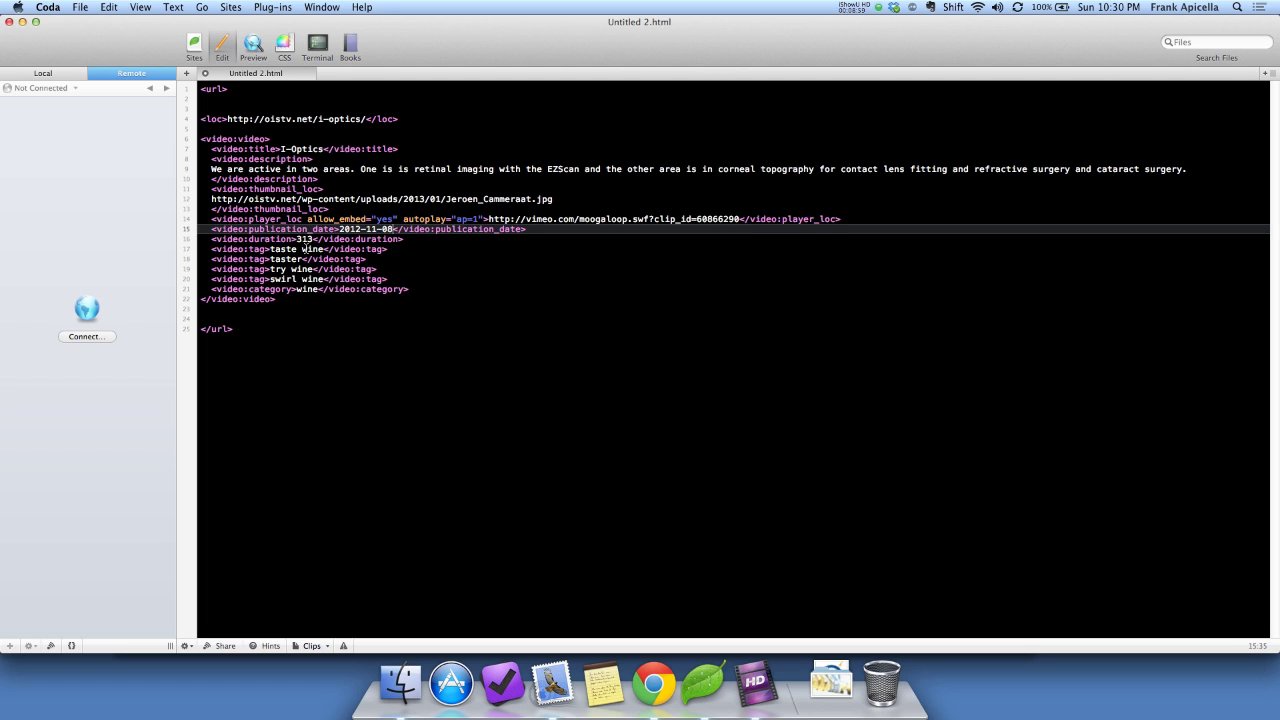
Try to work out the value for the entry's video:duration tag in Calculator, and close it
double_click(304, 239)
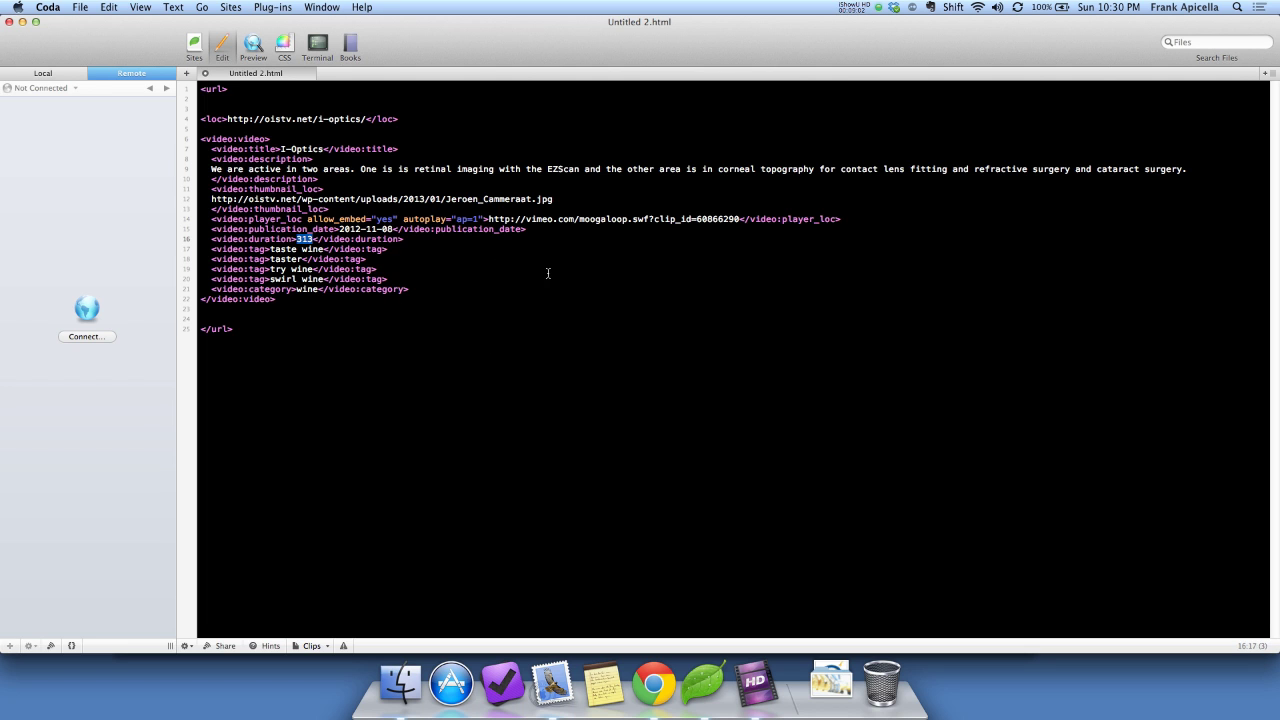
key(super+Tab)
key(super+space)
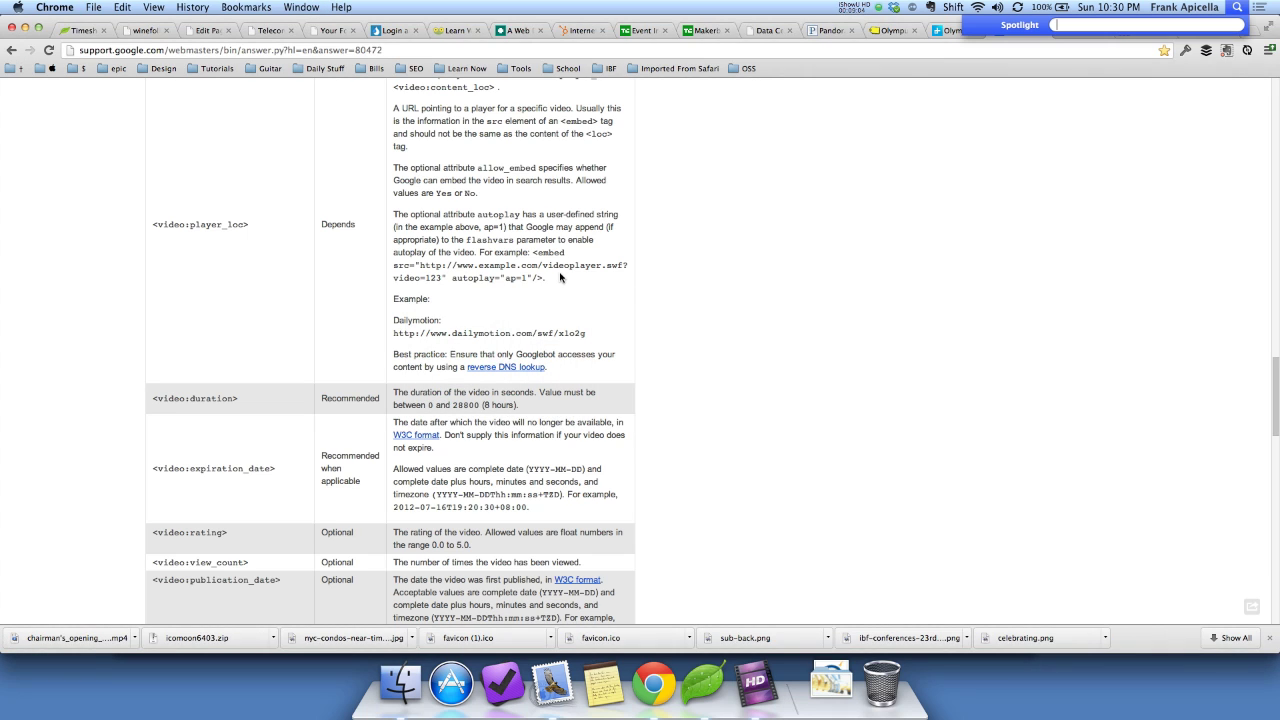
text(calculator)
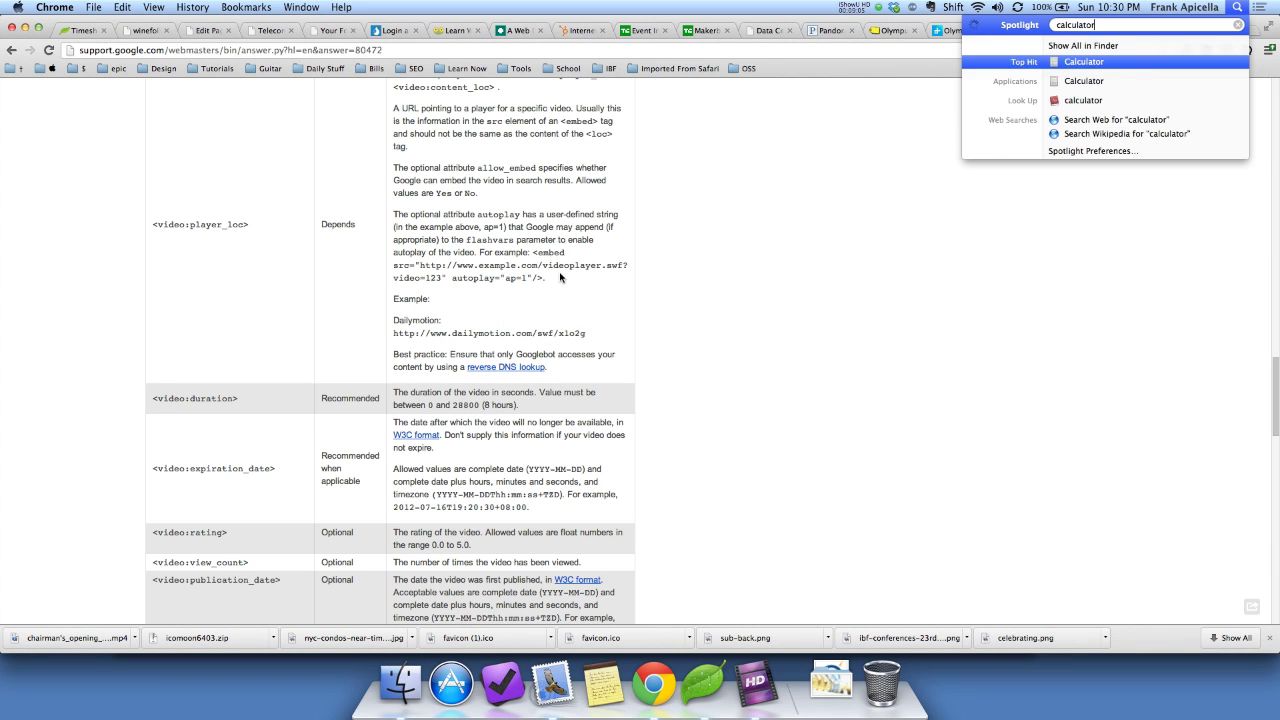
key(Return)
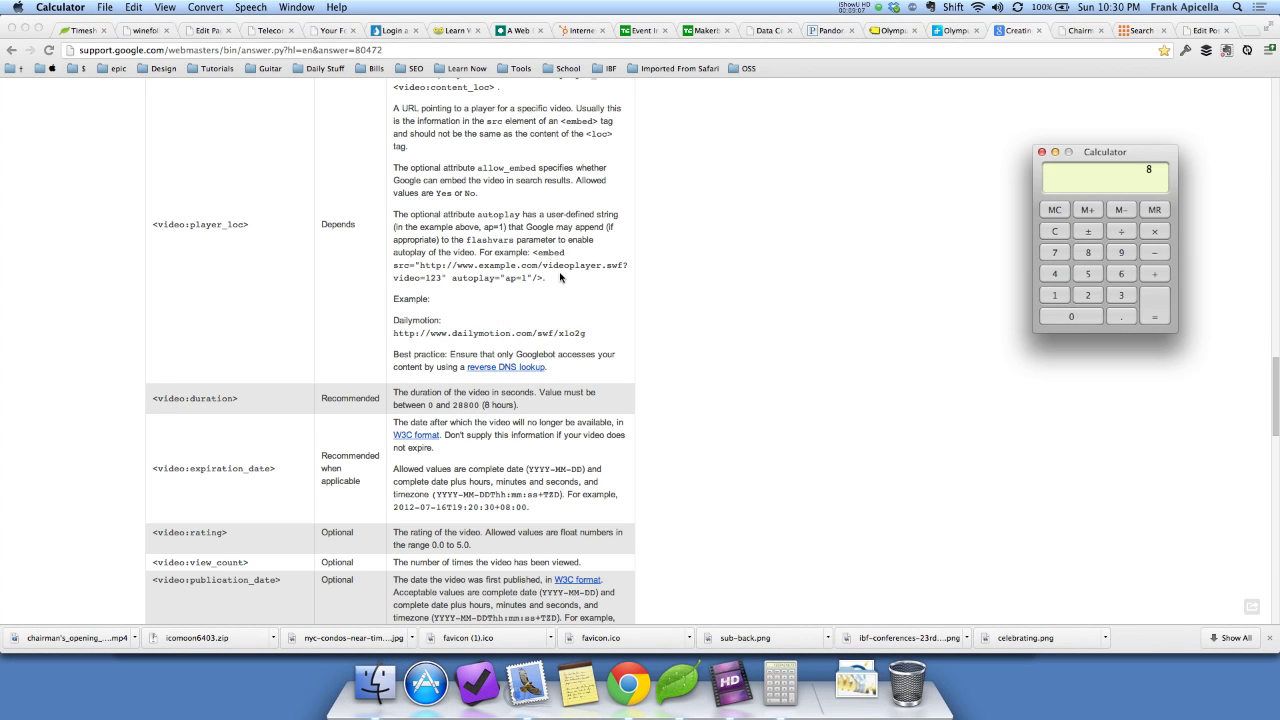
text(60/)
key(slash)
key(super+w)
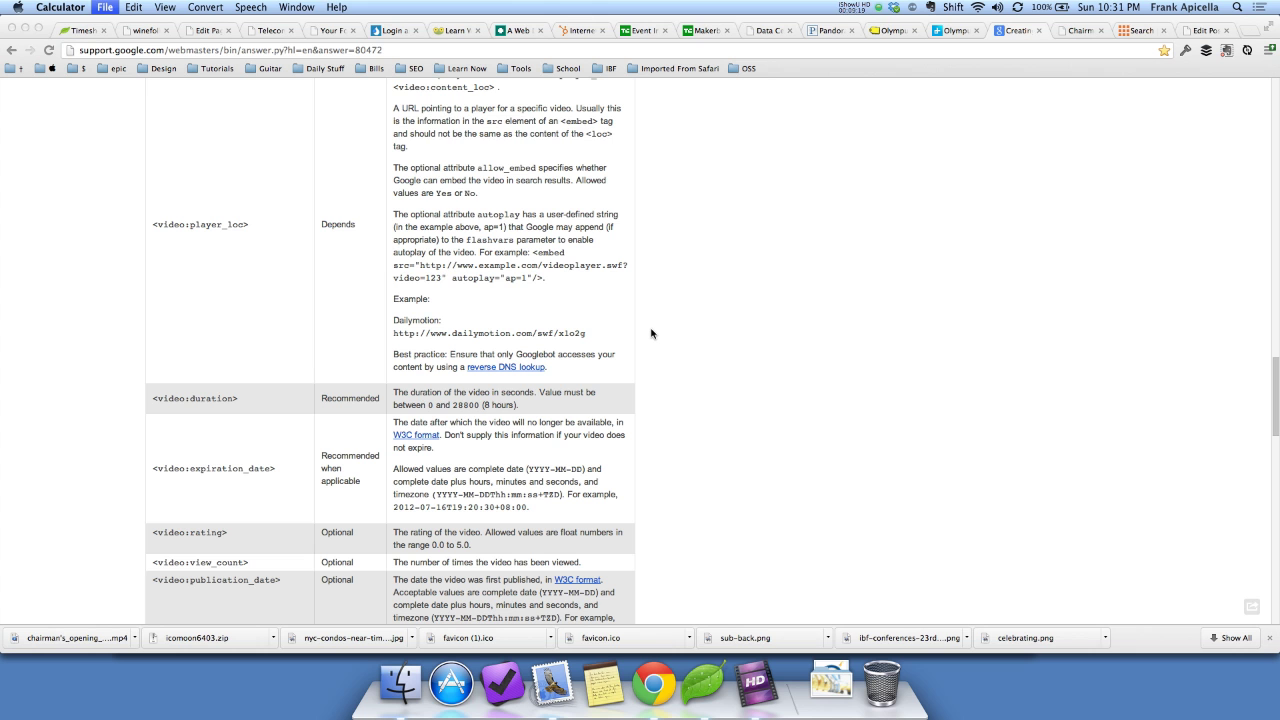
Check Google's video:duration definition, try the minutes-to-seconds conversion in Calculator, and return to the sitemap entry in Coda
scroll(651, 333, up, 5)
scroll(651, 333, down, 6)
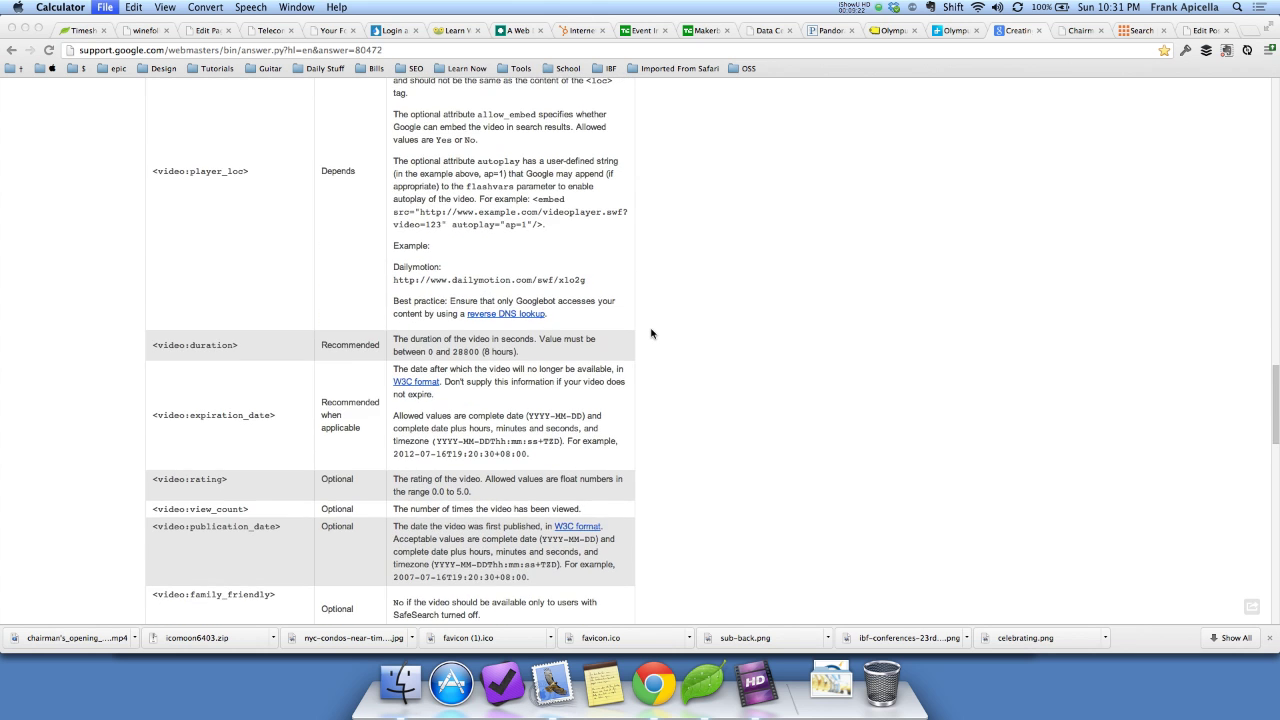
scroll(651, 333, up, 3)
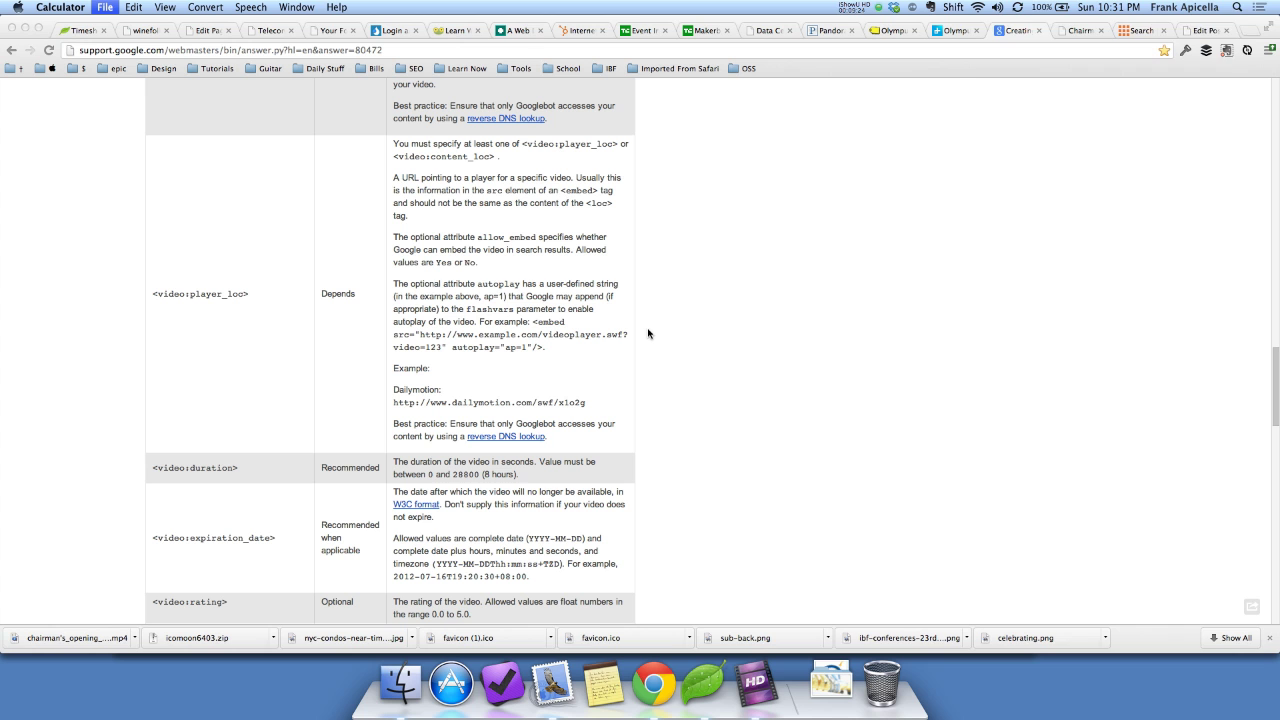
key(super+space)
key(Return)
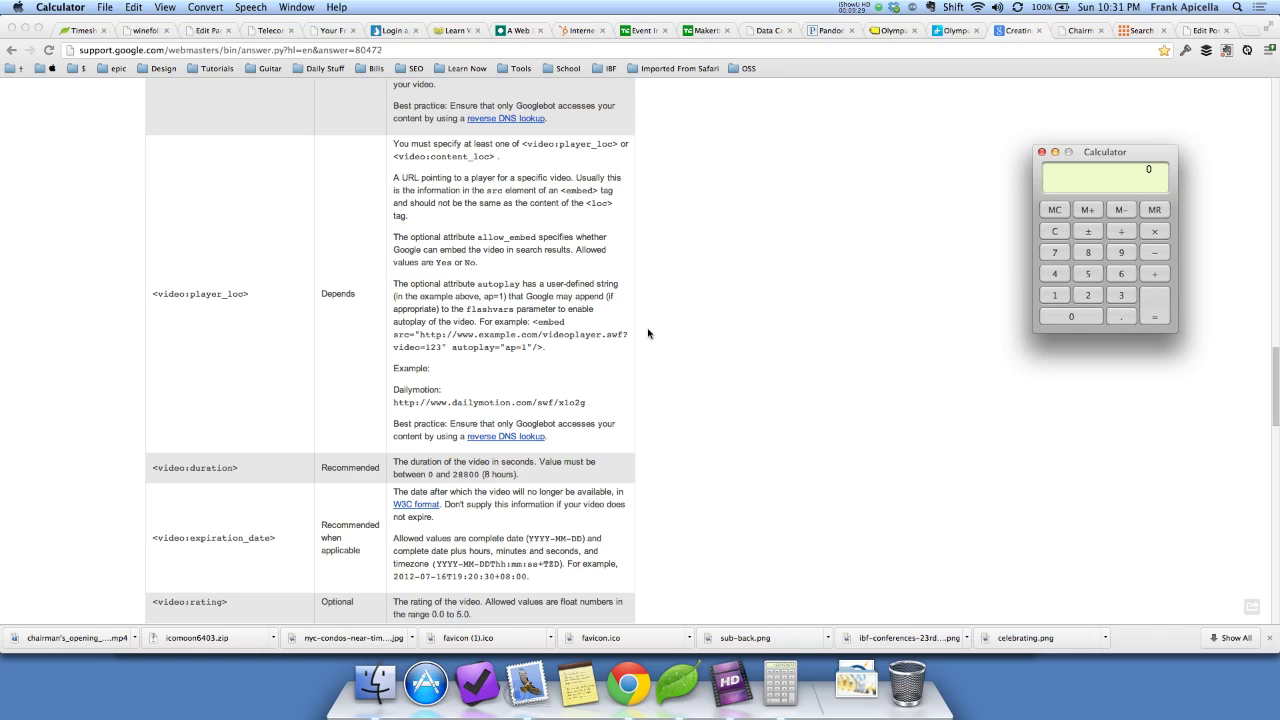
text(*4=31=)
key(super+Tab)
key(super+Tab)
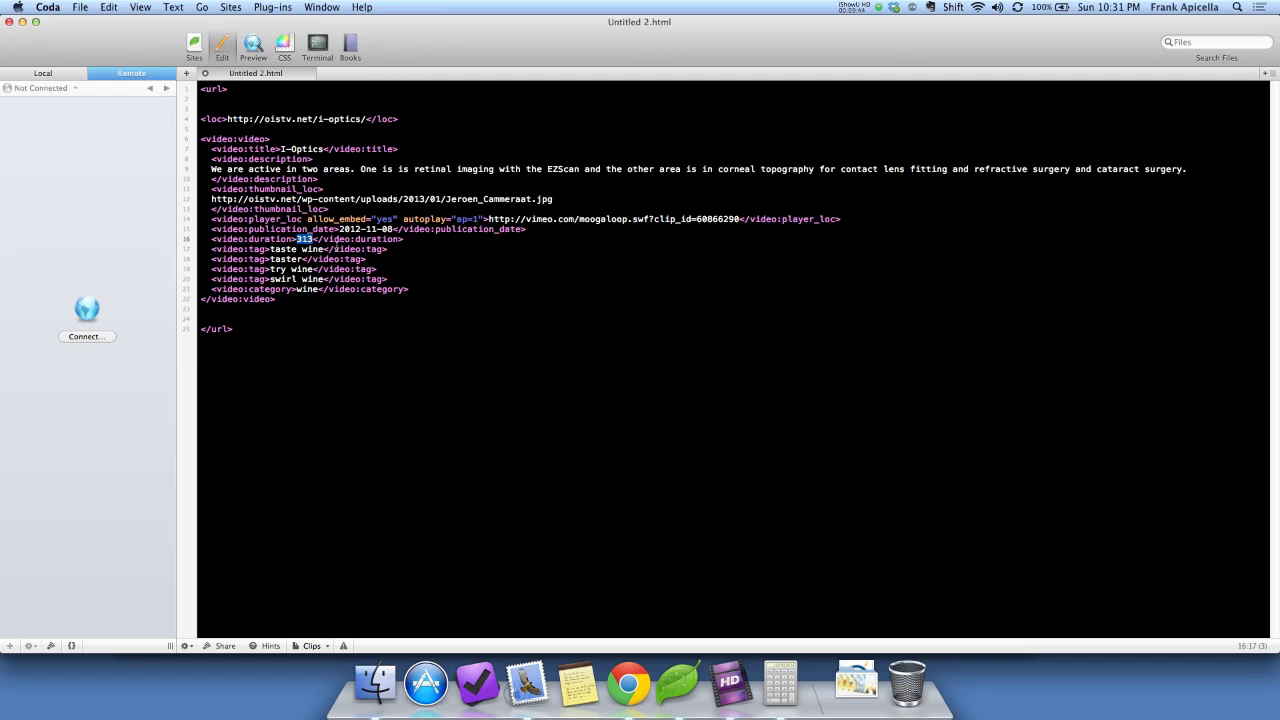
Replace the first video tag, "taste wine", with the I-Optics company name
click(270, 248)
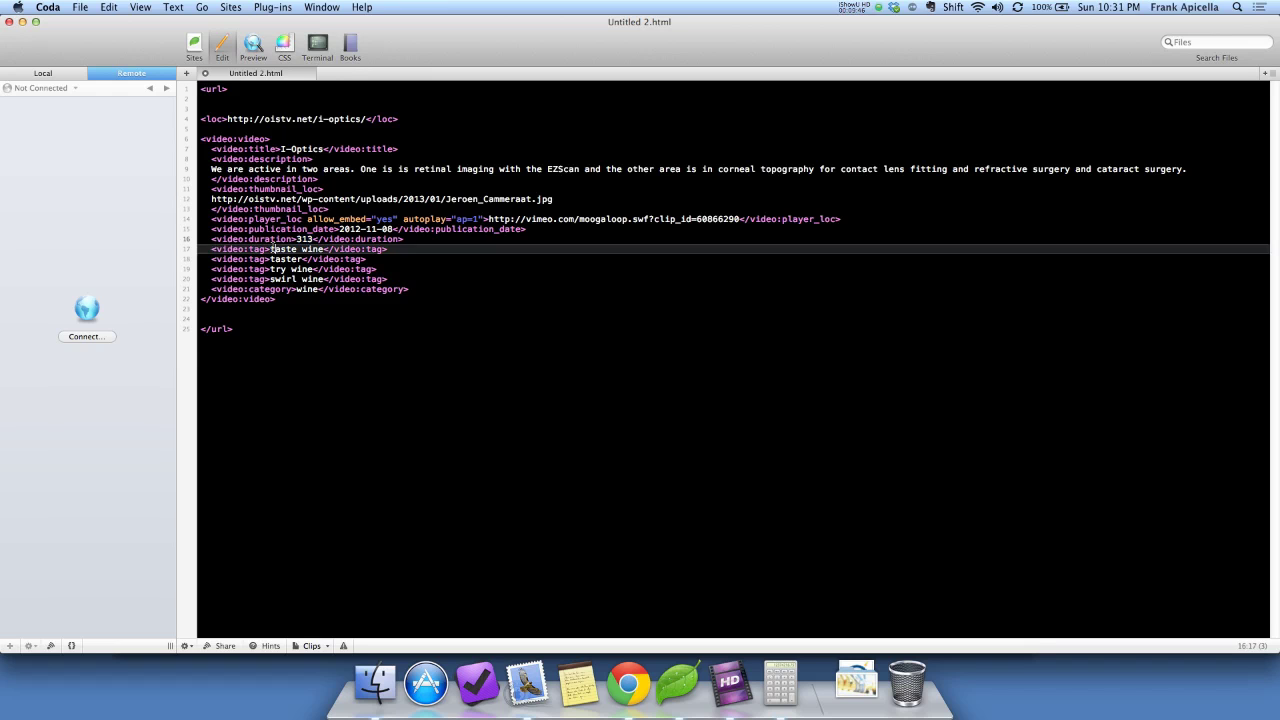
mouse_move(270, 248)
mouse_down()
mouse_move(324, 248)
mouse_move(270, 249)
mouse_up()
click(326, 248)
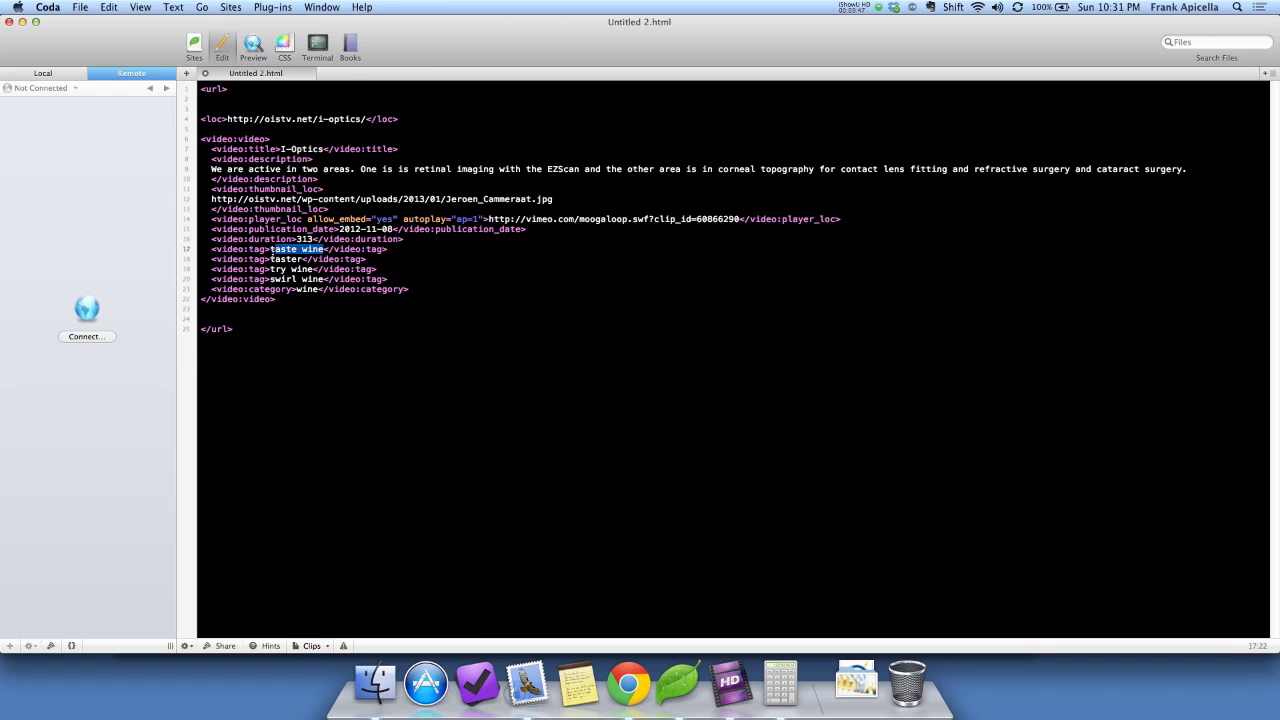
double_click(300, 259)
double_click(302, 269)
drag(270, 248, 324, 249)
text(i-op)
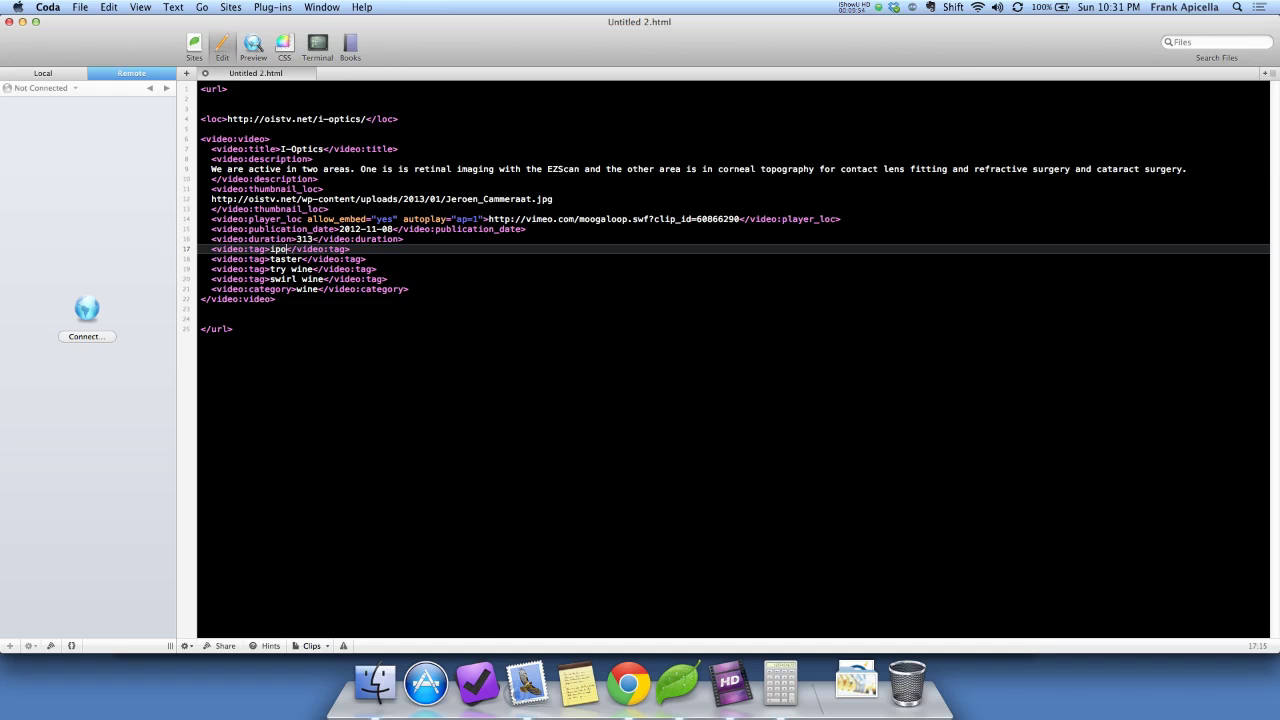
text(tics)
Replace the second video tag, "taster", in the Coda entry with the speaker's name copied from the Chairman's Opening Remarks page in Chrome
key(super+Tab)
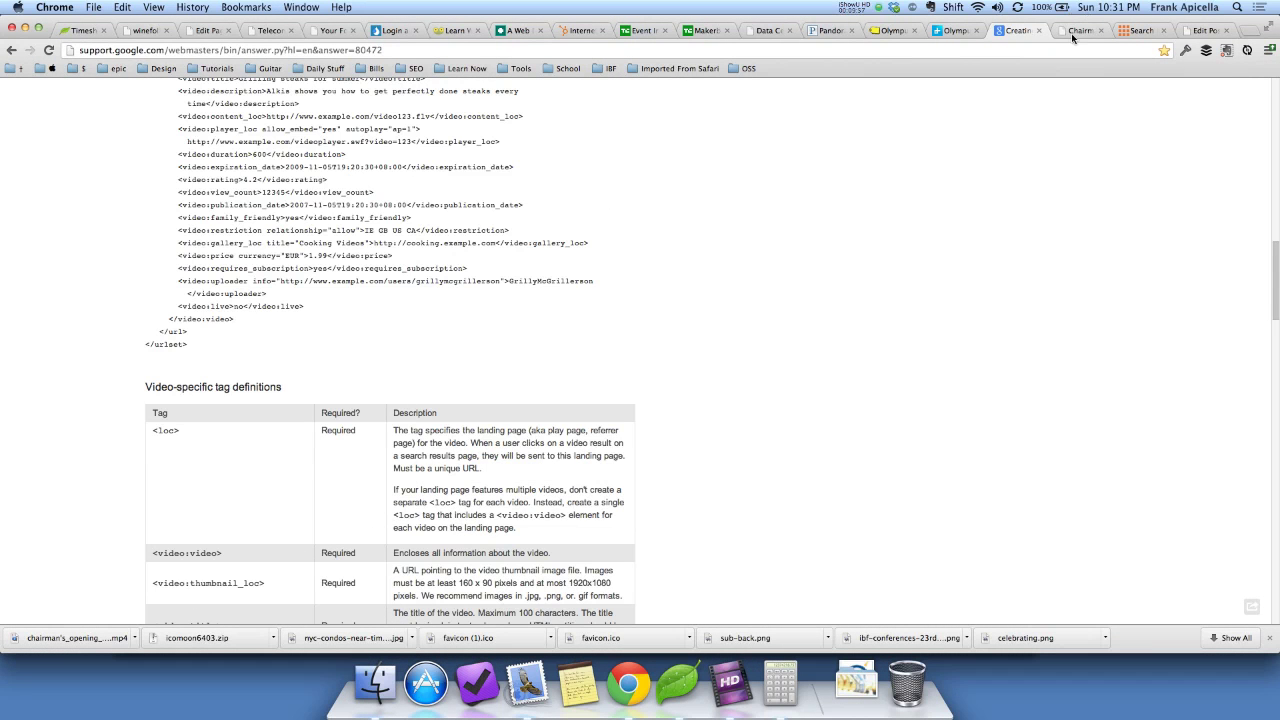
click(1073, 35)
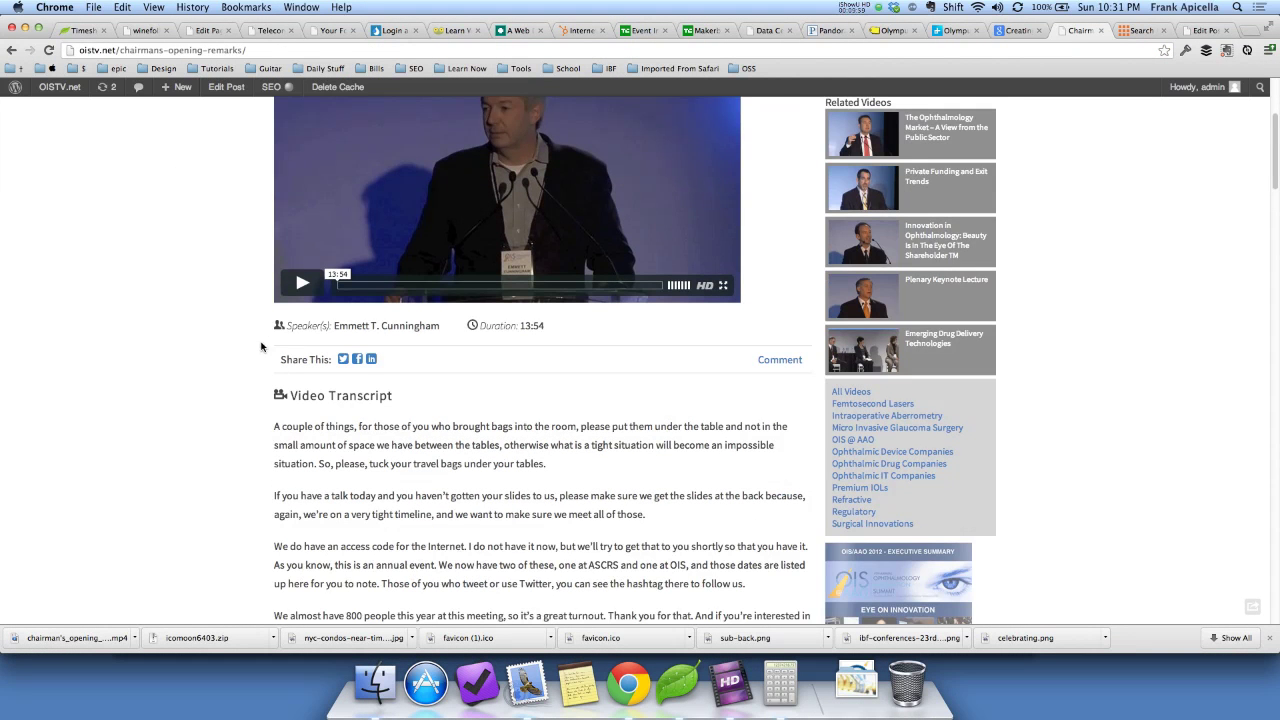
drag(334, 325, 441, 326)
key(super+c)
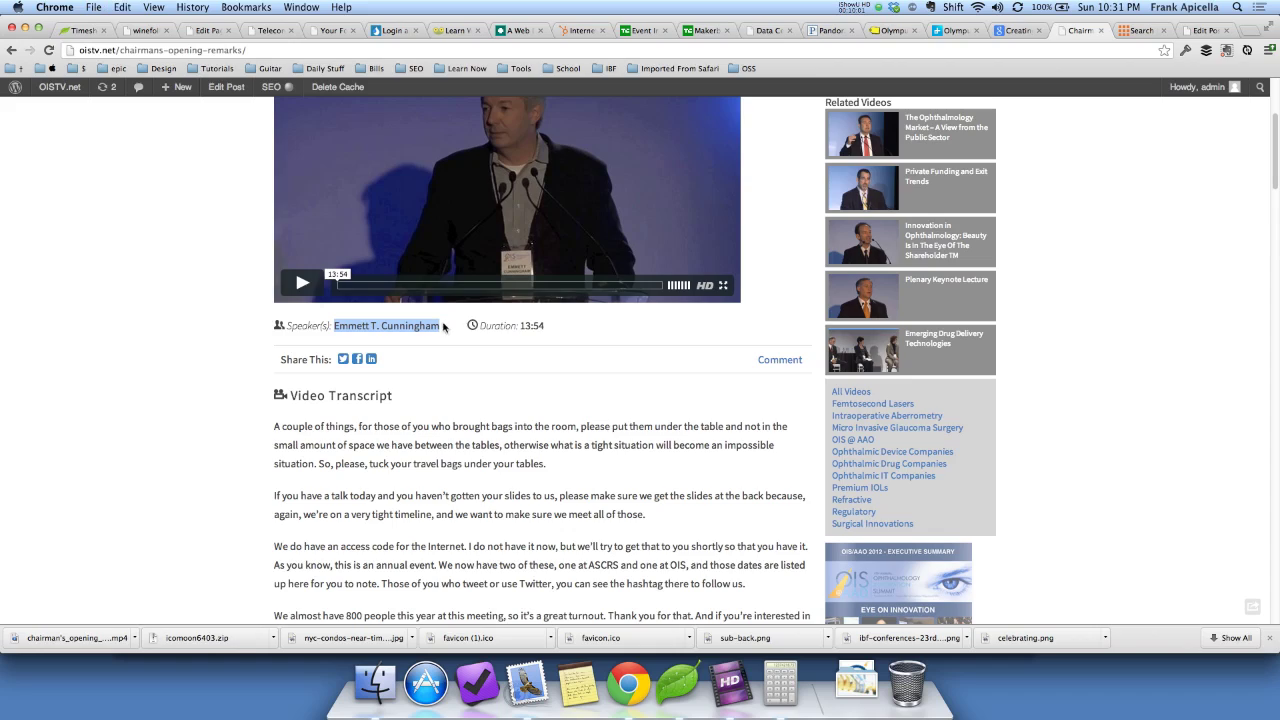
key(super+Tab)
click(273, 259)
double_click(273, 259)
key(super+v)
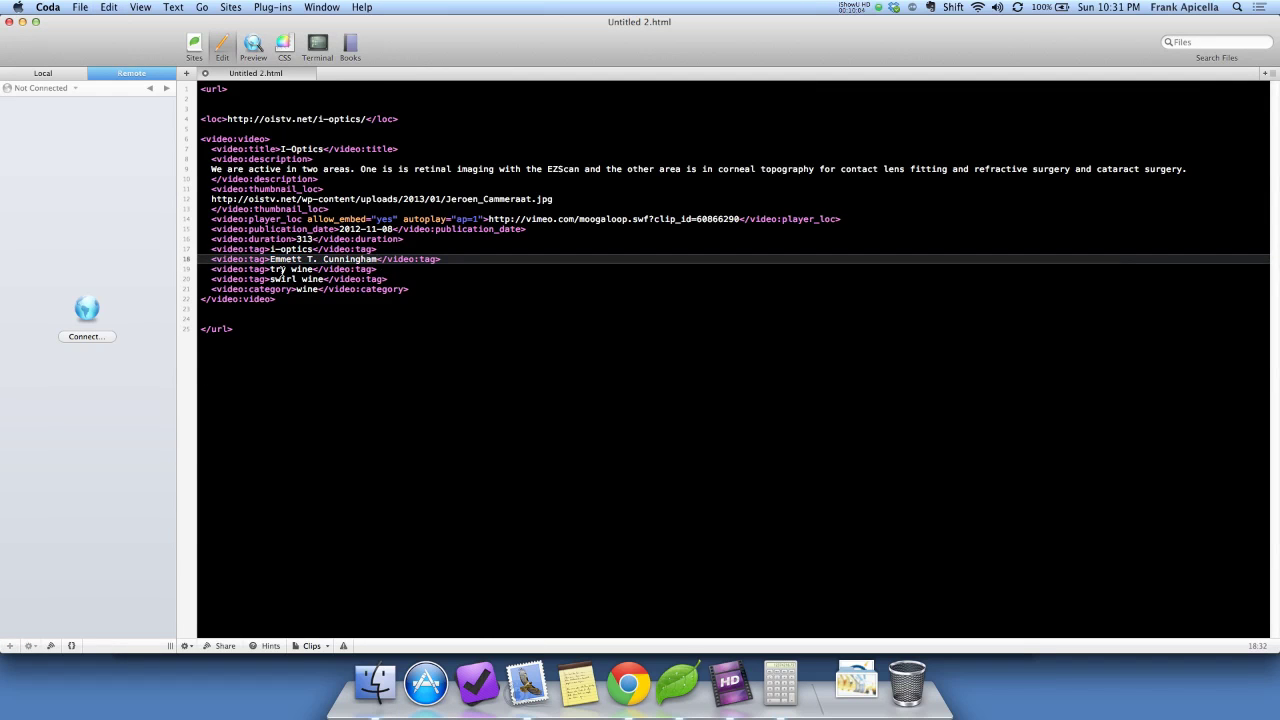
Replace the video tag "try wine" with "ois" and the tag "swirl wine" with "ophthalmology"
drag(271, 269, 313, 269)
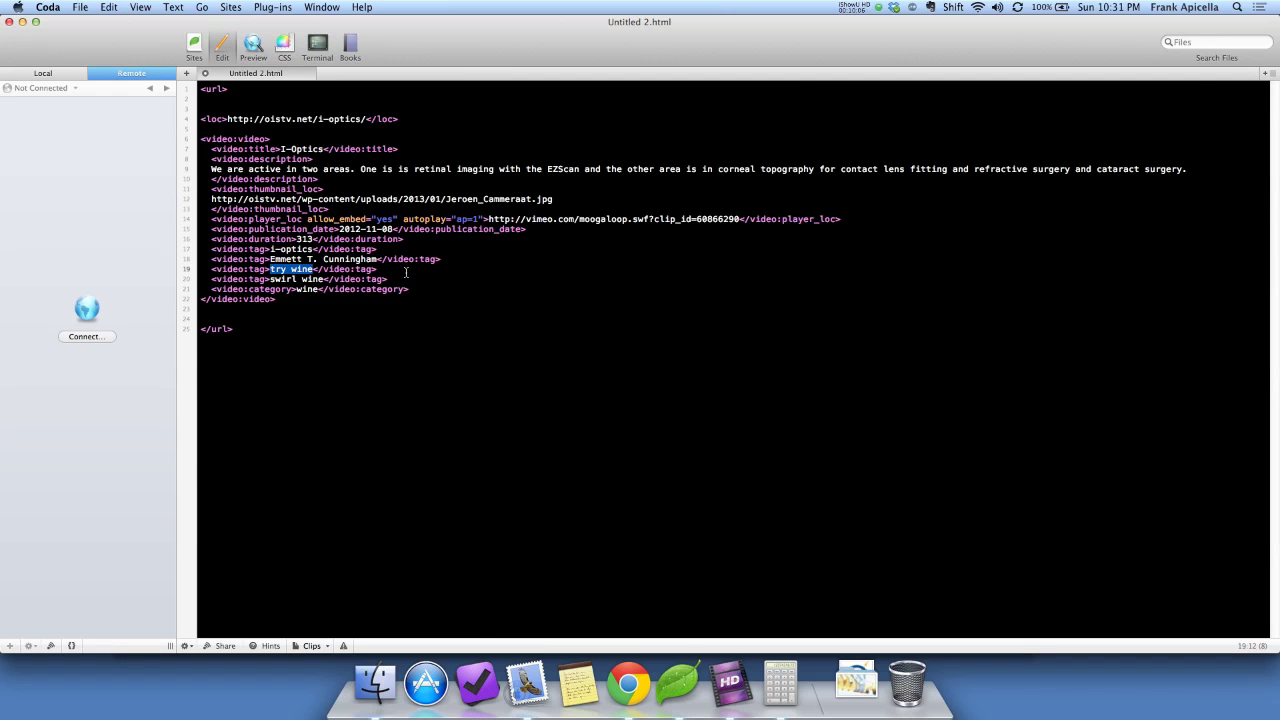
text(oist)
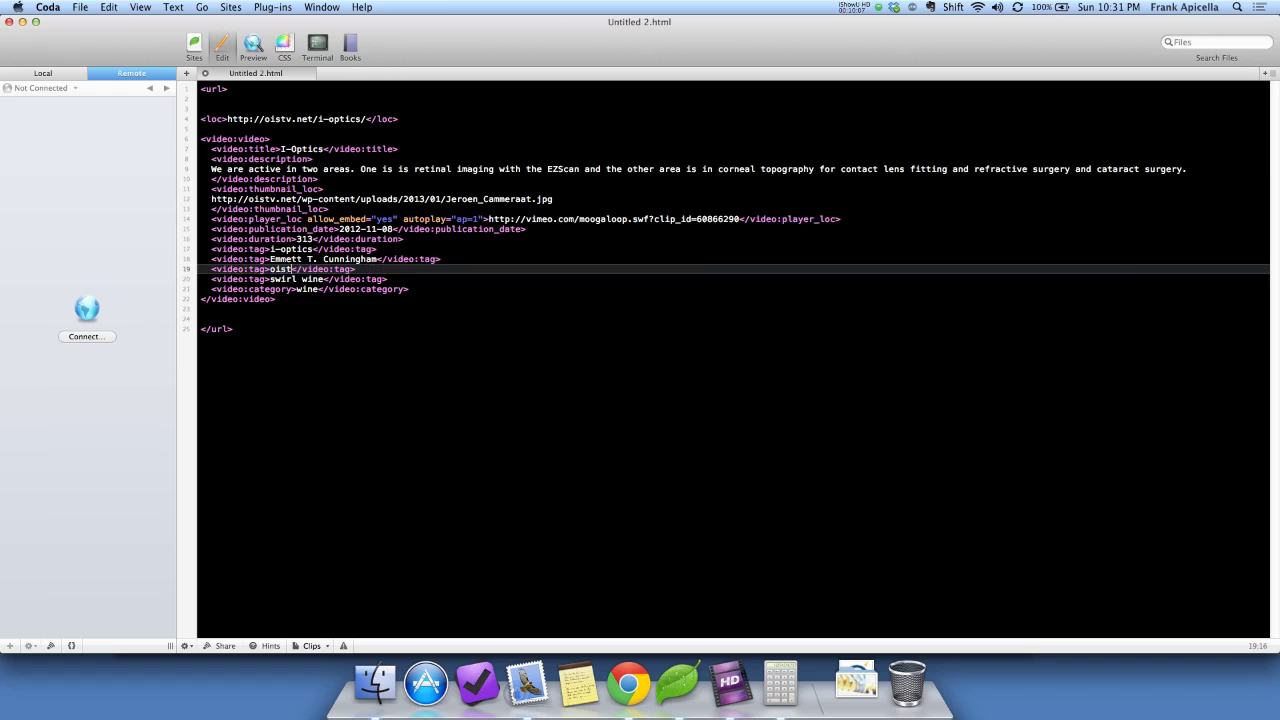
key(BackSpace)
drag(270, 279, 323, 279)
text(ophthalmology)
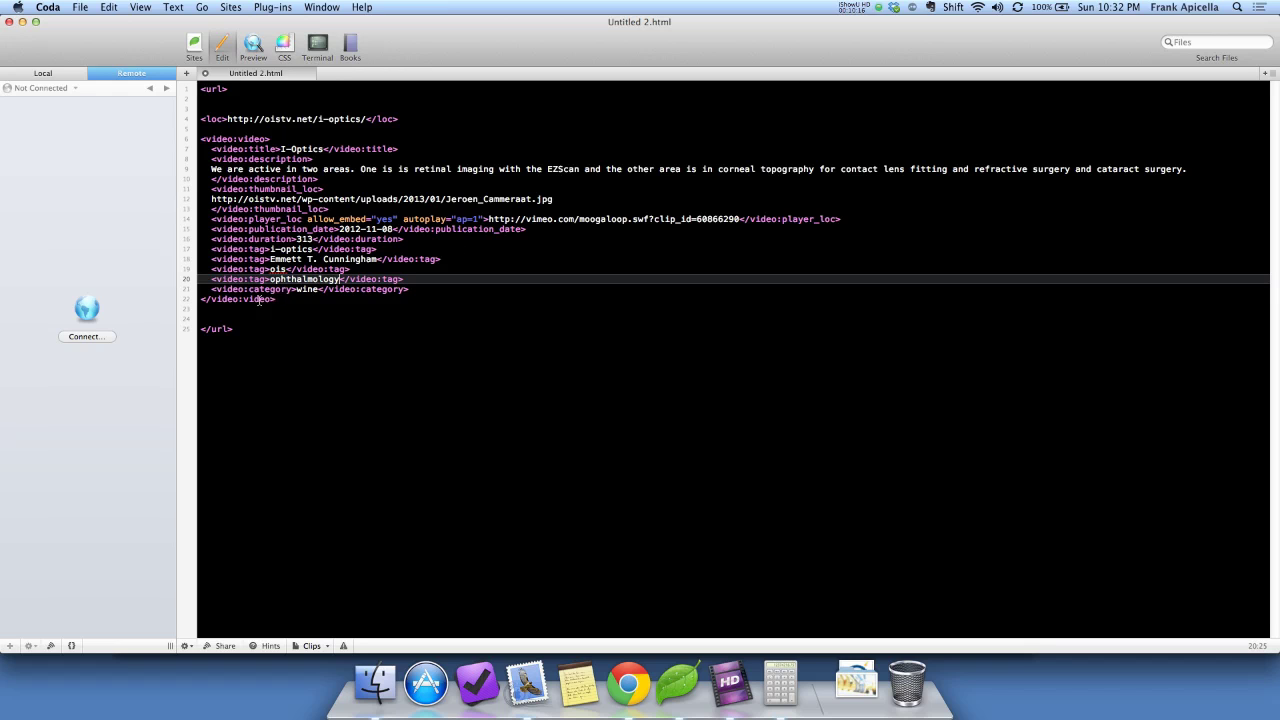
double_click(289, 279)
Select the video:category value "wine" in the entry, and open the OIS @ AAO category page on OISTV.net in Chrome
double_click(306, 289)
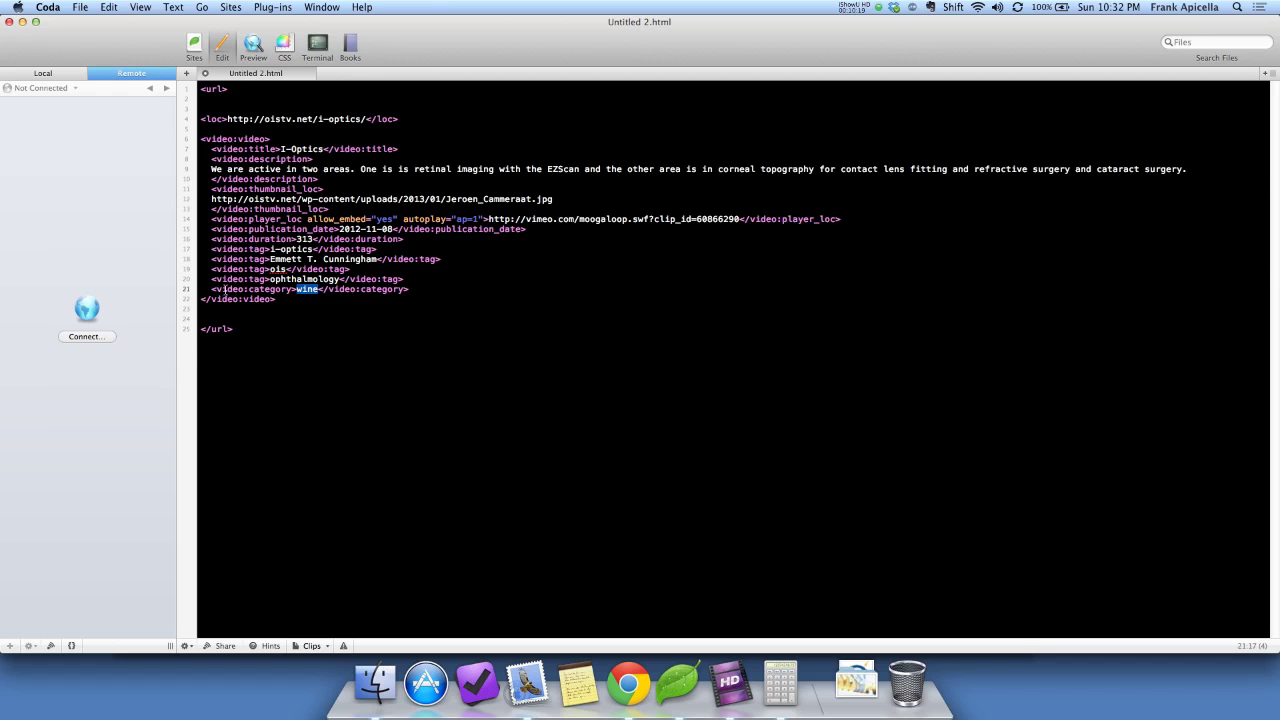
drag(224, 289, 428, 289)
click(299, 289)
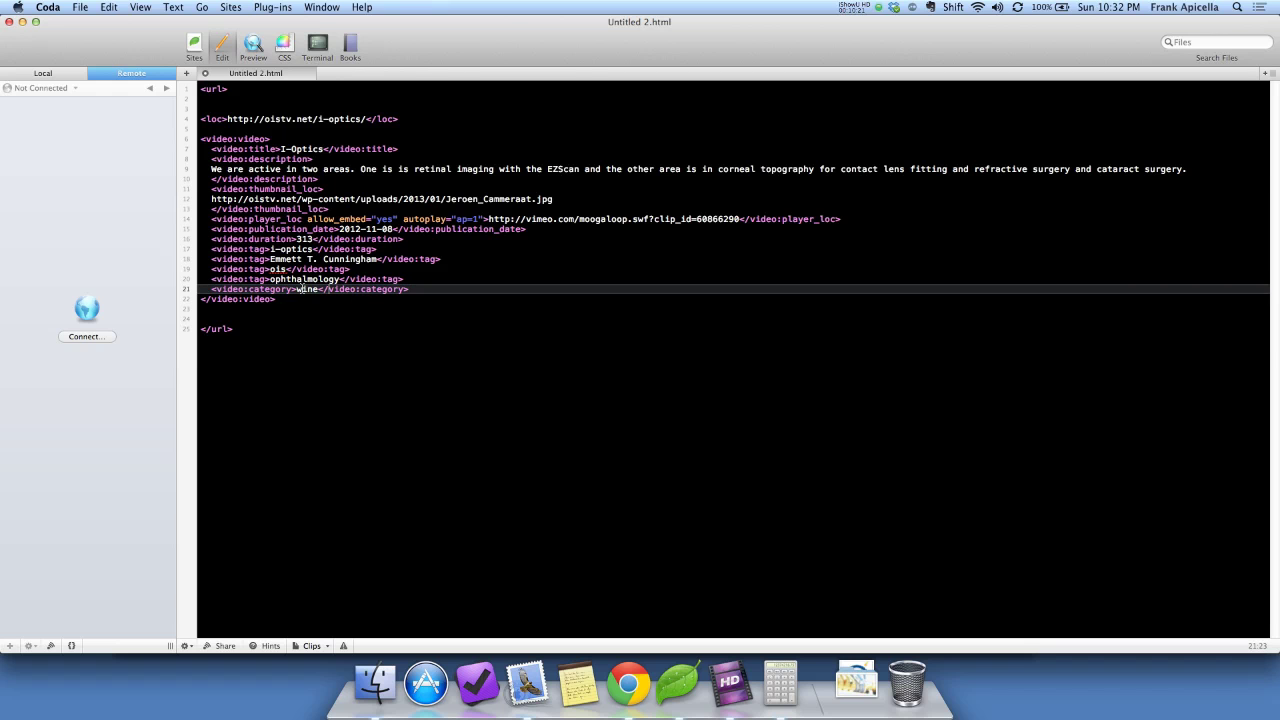
double_click(299, 289)
key(super+Tab)
scroll(771, 329, up, 5)
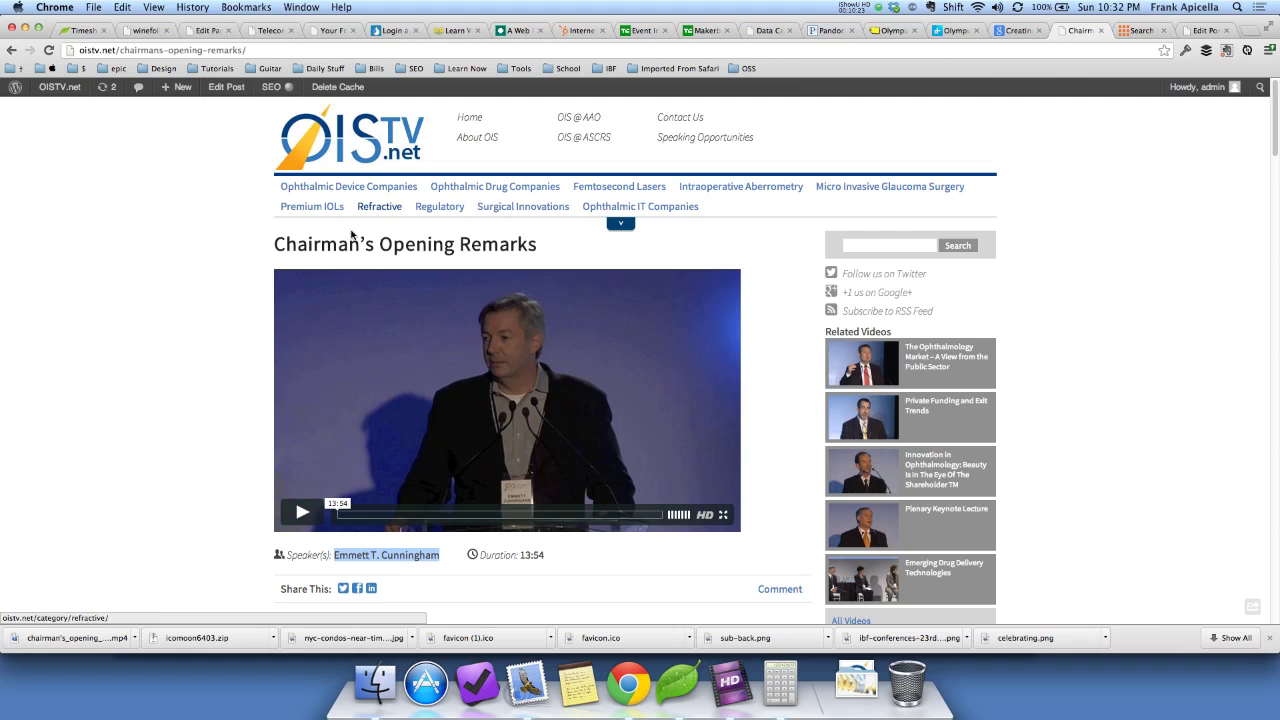
scroll(351, 235, down, 4)
scroll(300, 218, up, 4)
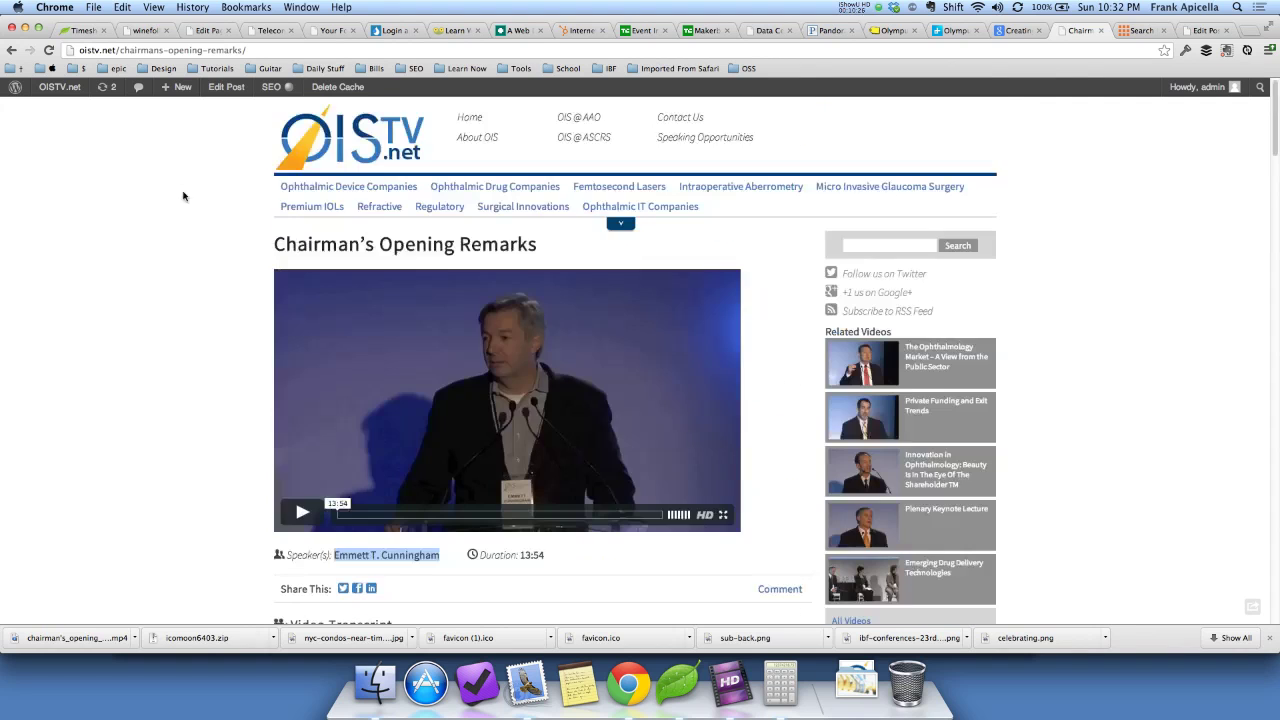
click(11, 50)
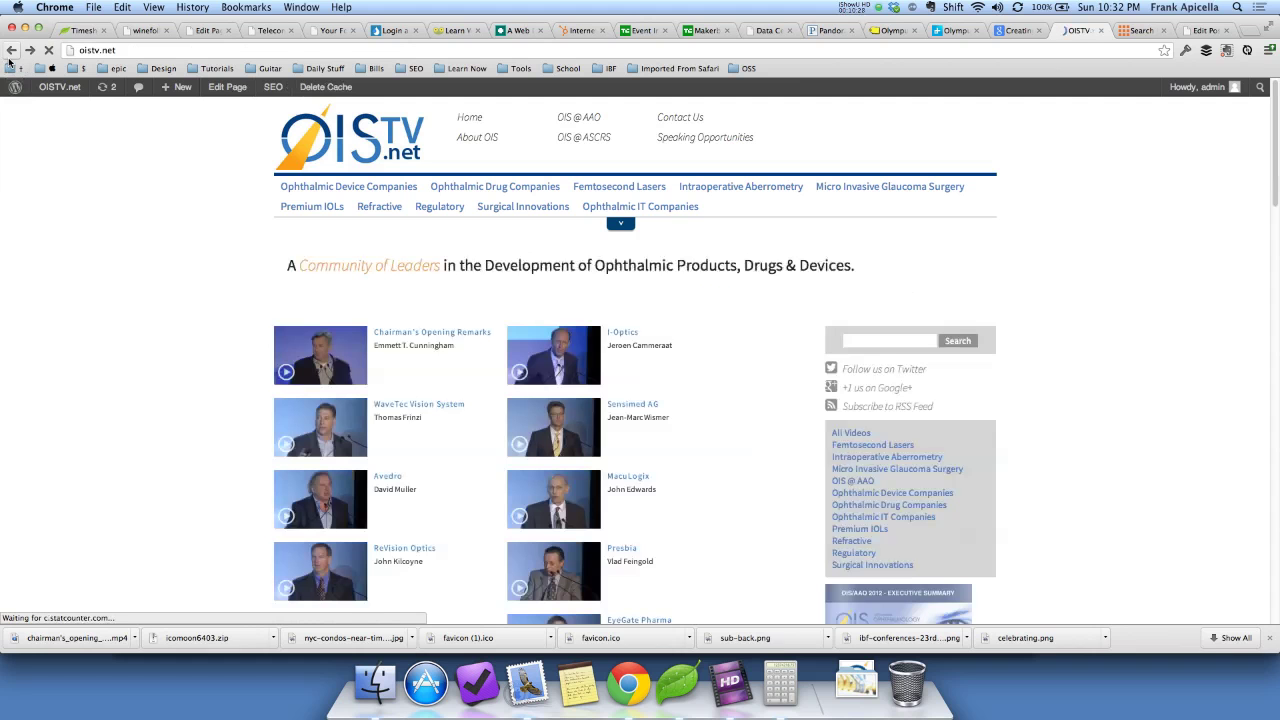
scroll(802, 406, down, 1)
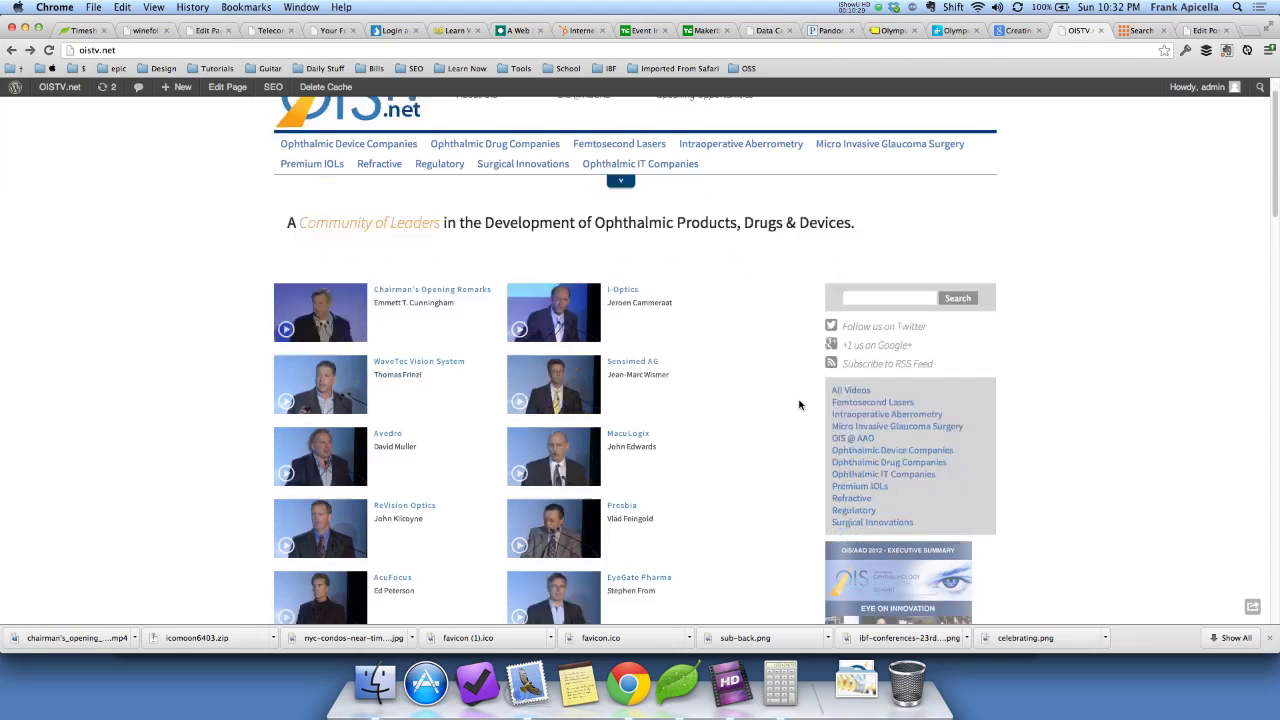
click(861, 440)
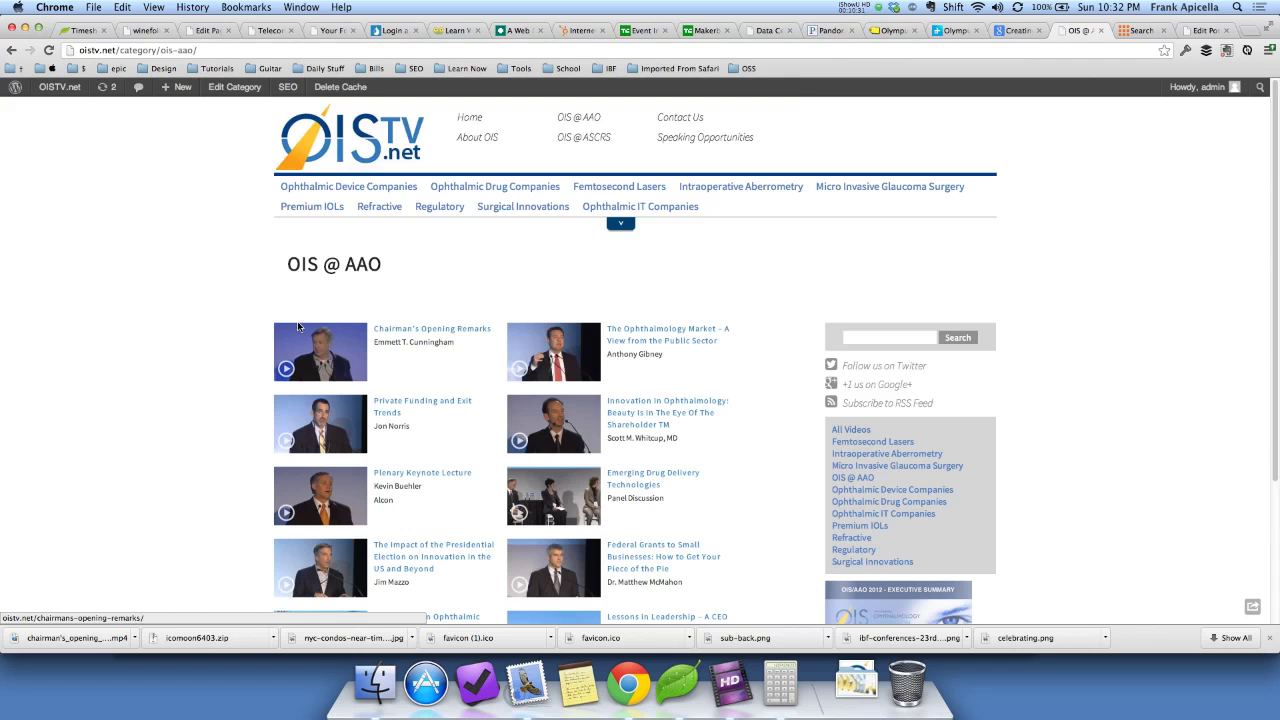
Replace the video:category value in Coda with "OIS @ AAO", copied from the category page's heading
triple_click(343, 256)
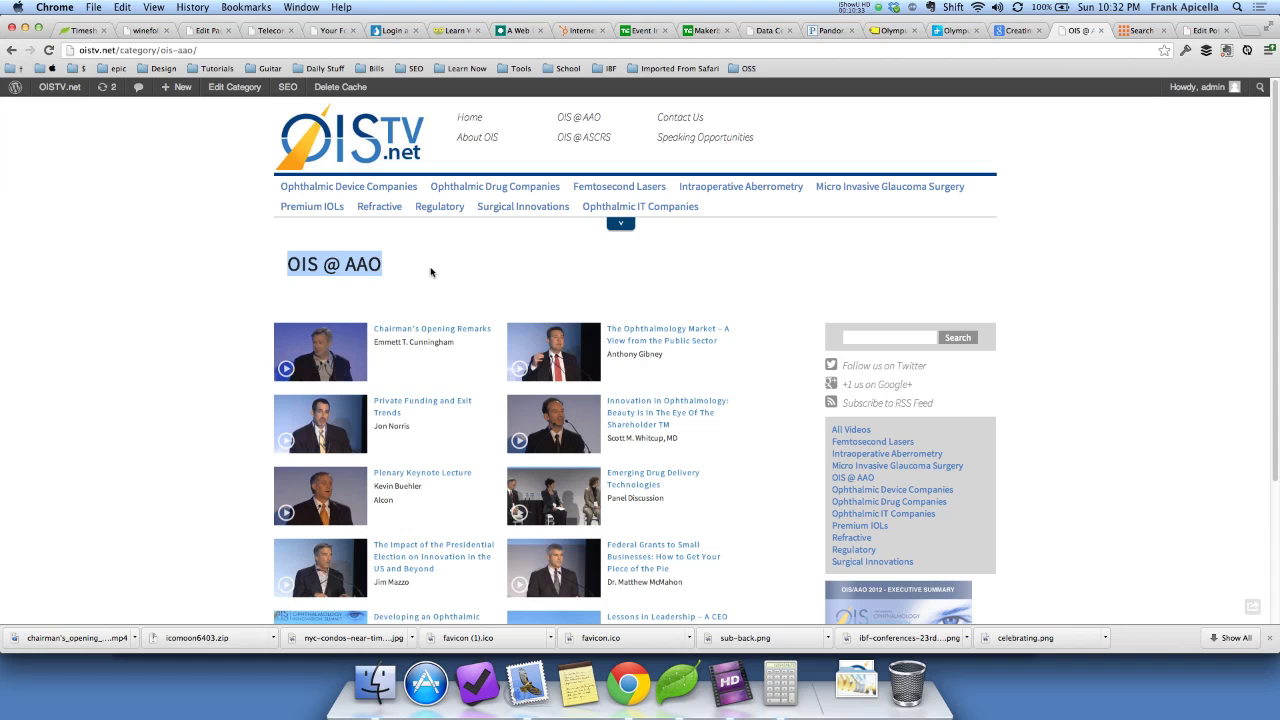
key(super+c)
key(super+Tab)
key(super+v)
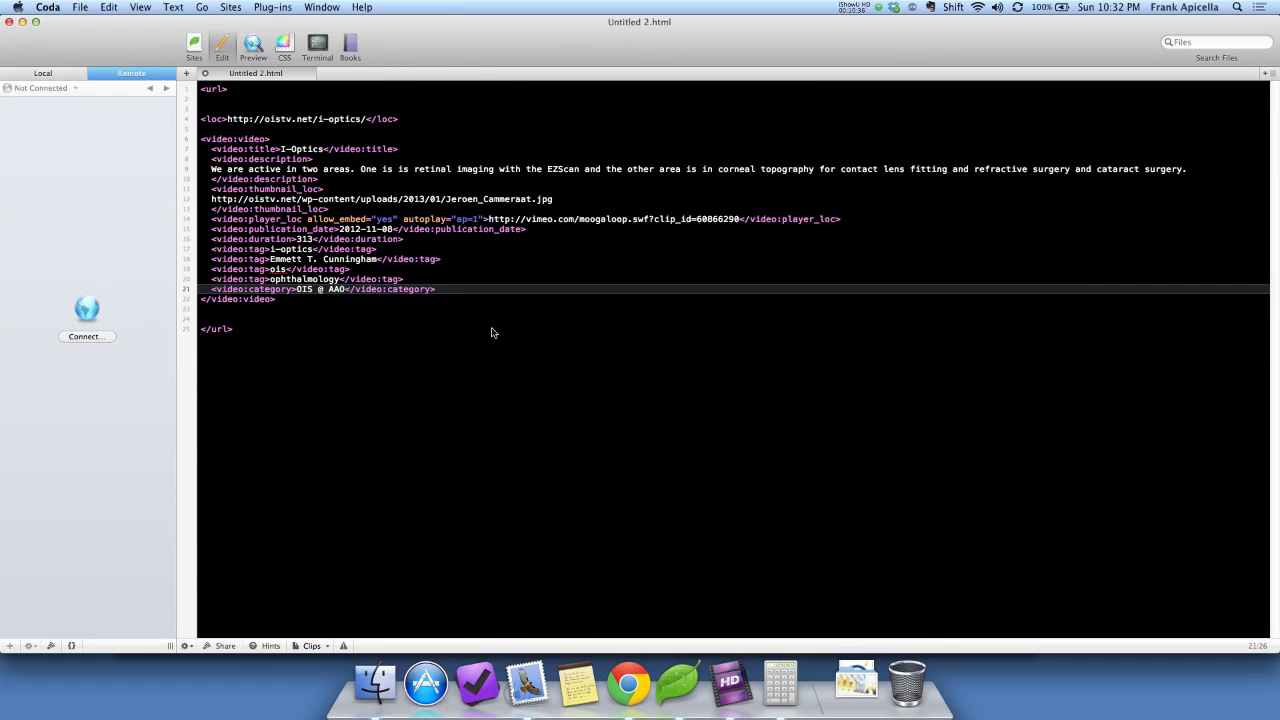
Examine the Micro Invasive Glaucoma Surgery category page on OISTV.net in Chrome and compare it with the entry's video:category value in Coda
key(super+Tab)
click(879, 467)
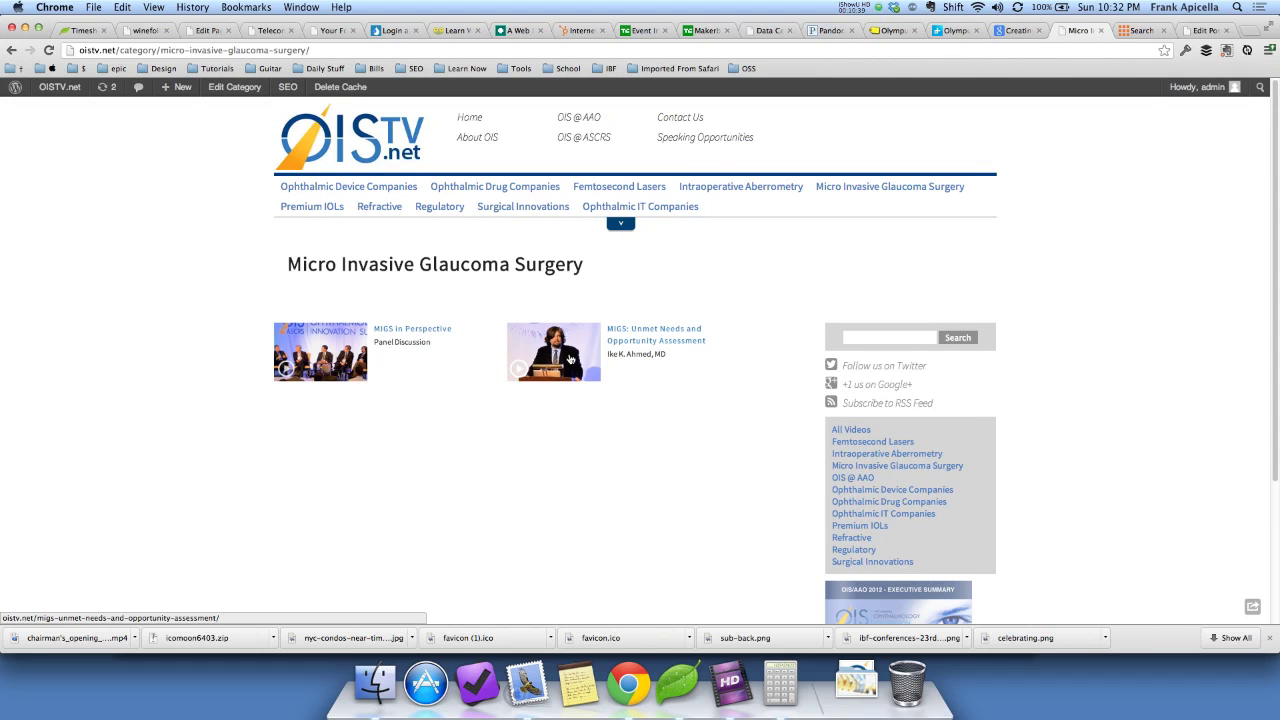
drag(269, 259, 660, 274)
click(574, 282)
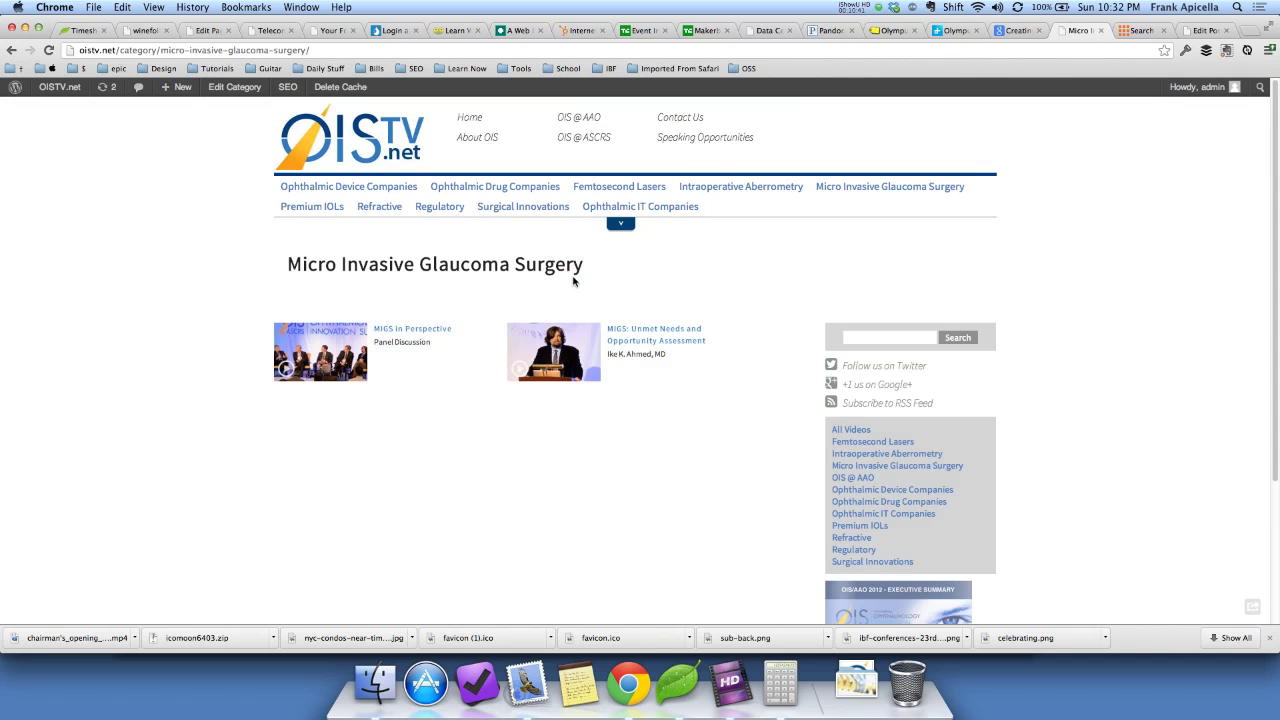
key(super+Tab)
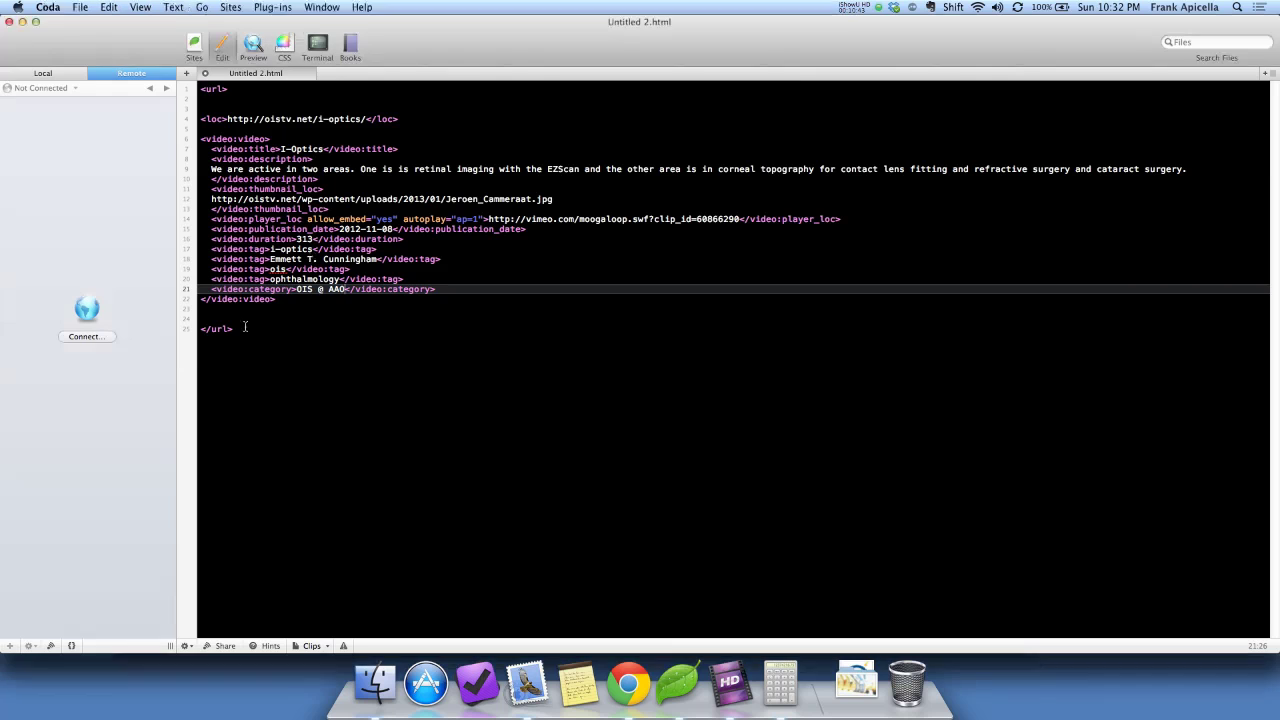
triple_click(297, 289)
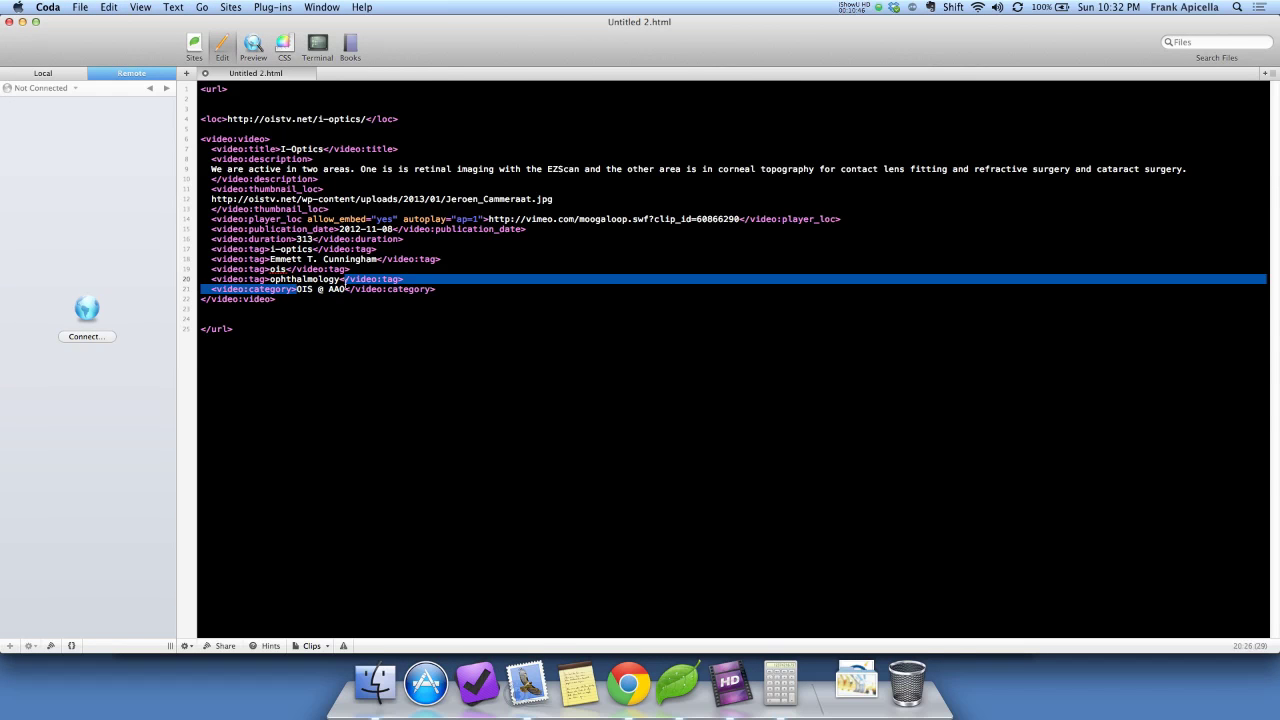
key(super+Tab)
drag(290, 265, 606, 265)
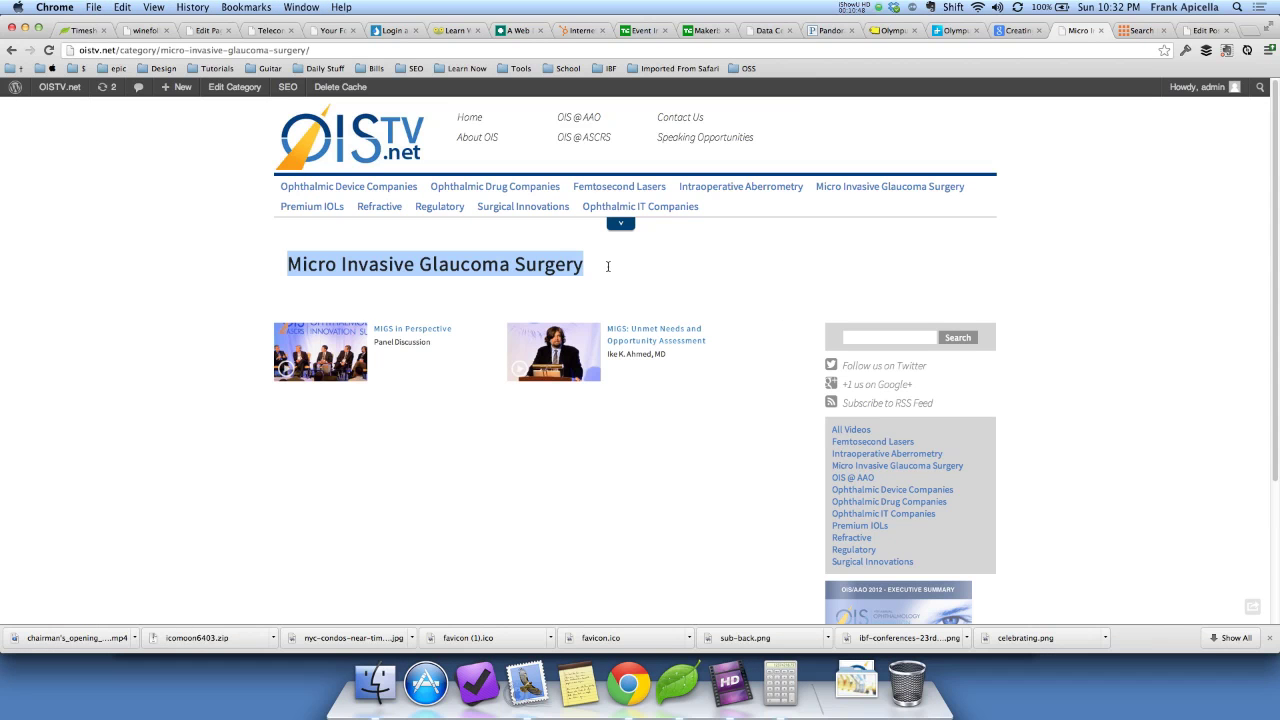
click(771, 329)
scroll(666, 466, down, 3)
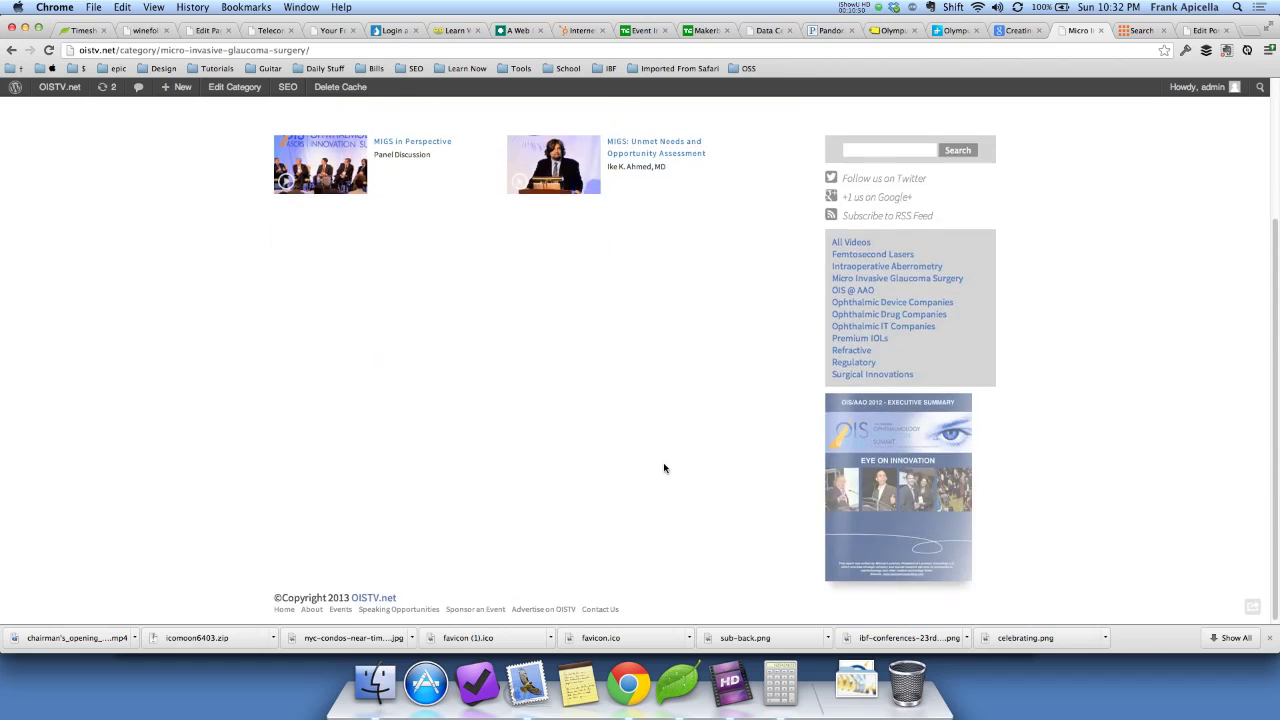
scroll(666, 466, up, 3)
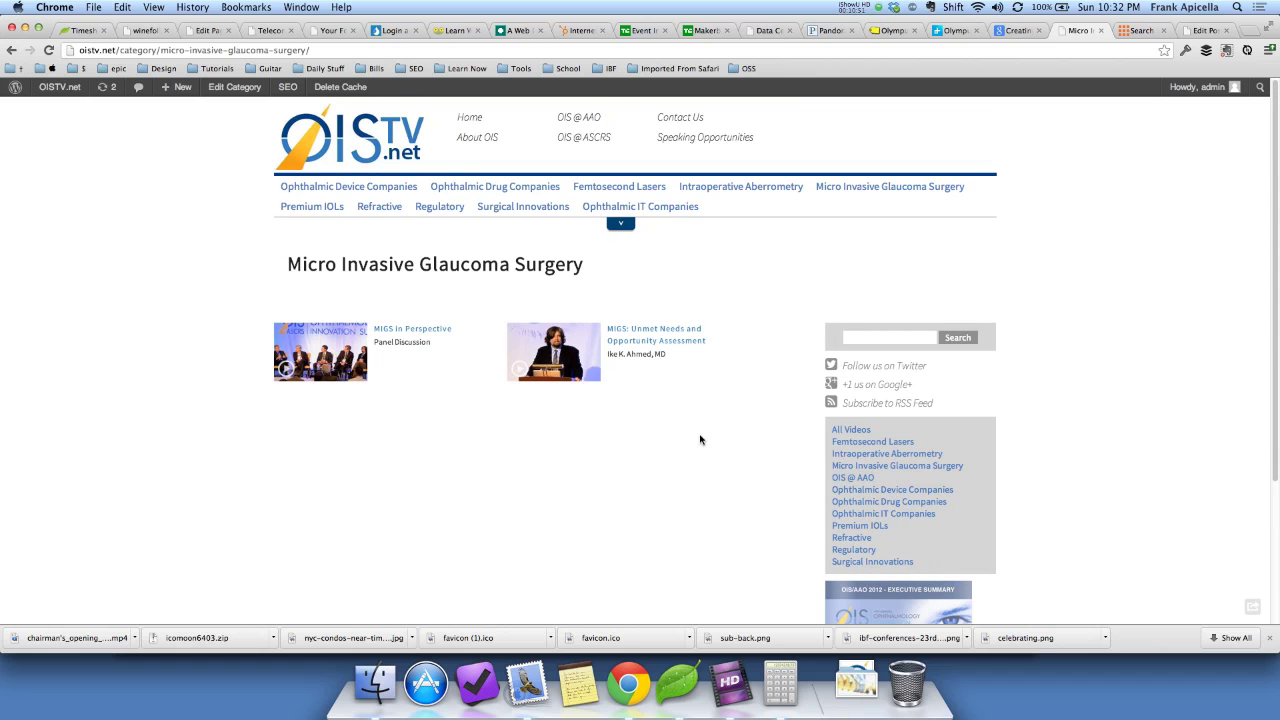
Return to Coda and review the whole sitemap entry from the opening to the closing url tag
key(super+Tab)
key(super+Down)
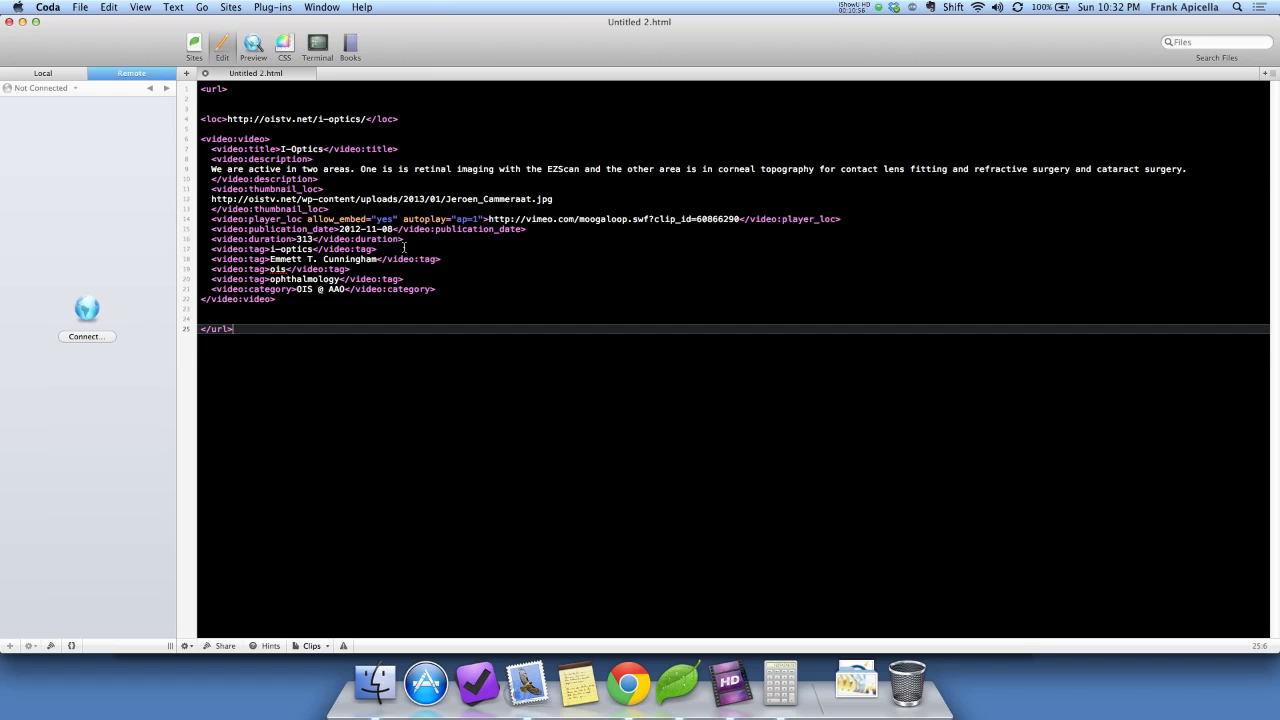
key(super+a)
click(303, 384)
Switch to Chrome and search Google for site:oistv.net in a new tab
key(super+Tab)
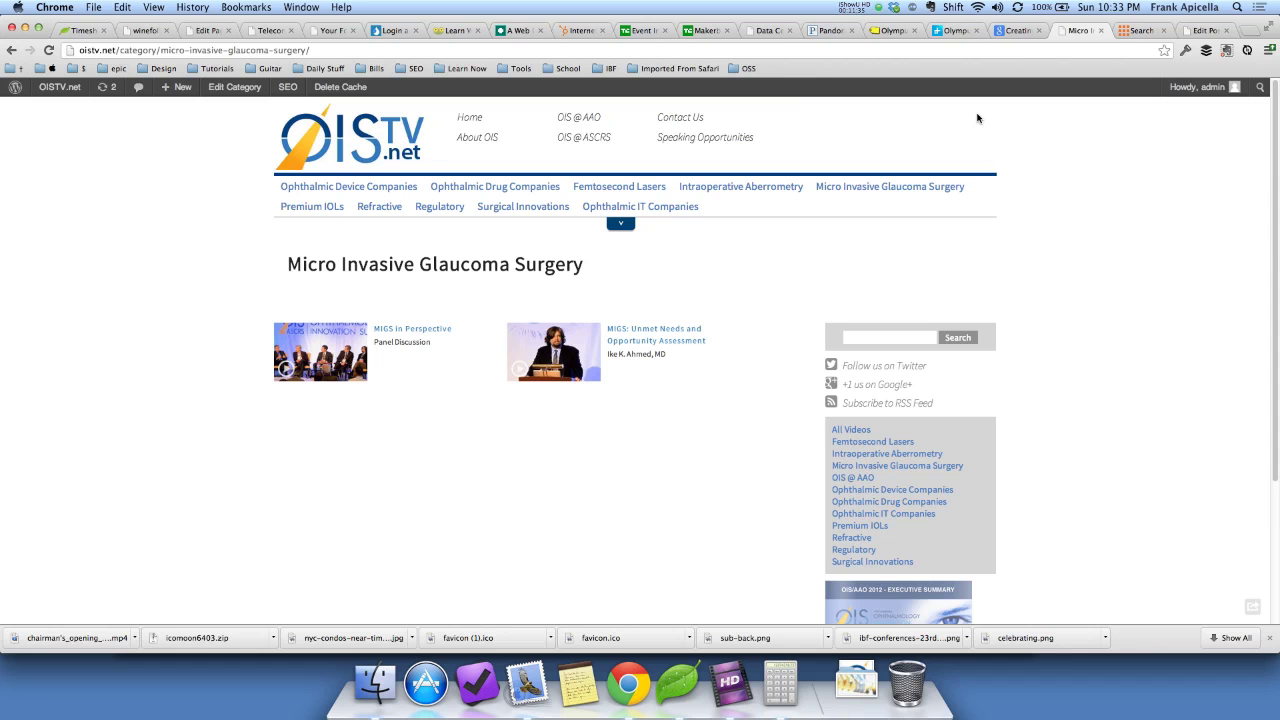
key(super+t)
text(site:)
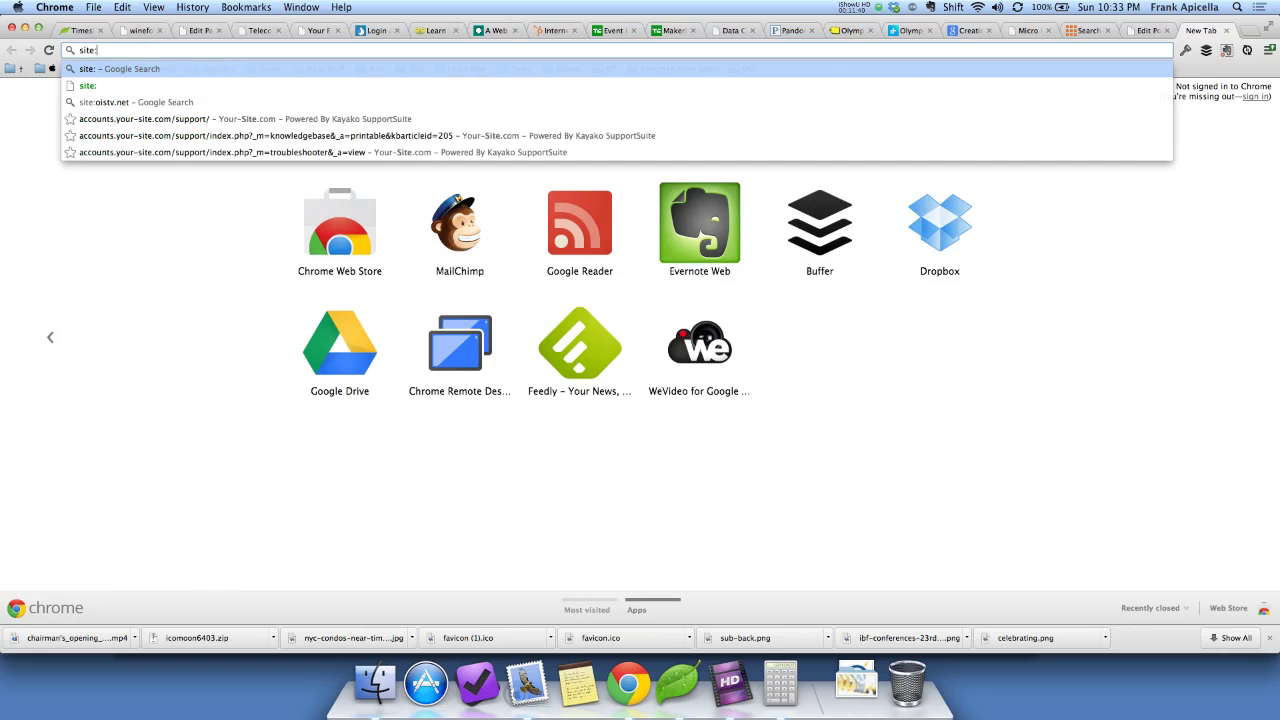
text(oistv.net)
key(Escape)
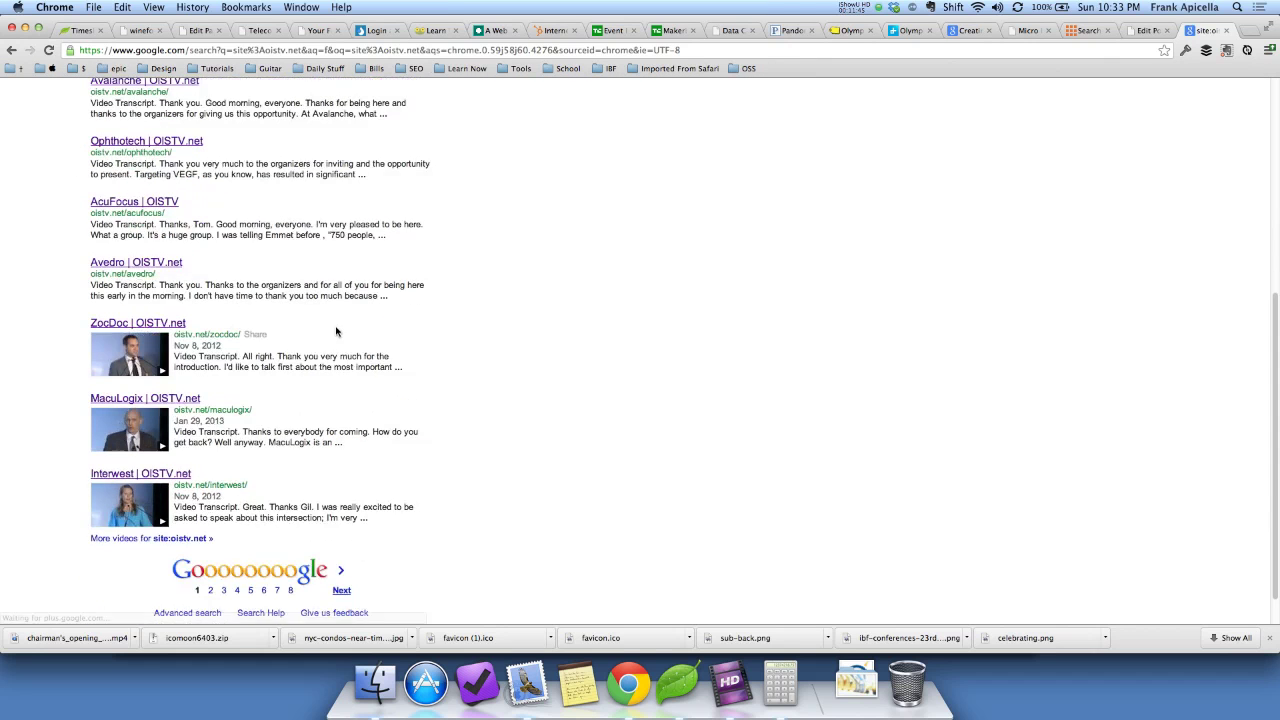
Examine how OISTV.net pages are listed in the Google results, checking for video thumbnails and dates, and compare with the Coda sitemap entry
scroll(336, 331, up, 2)
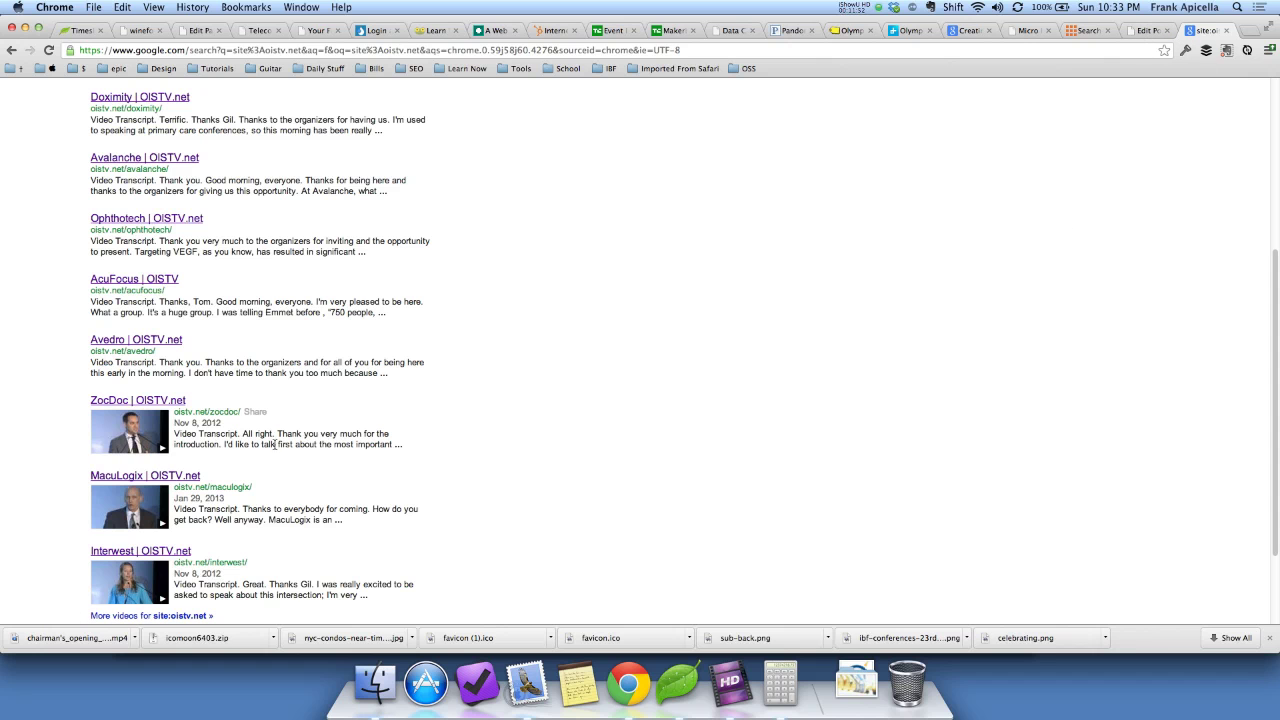
scroll(391, 268, up, 3)
scroll(391, 266, down, 3)
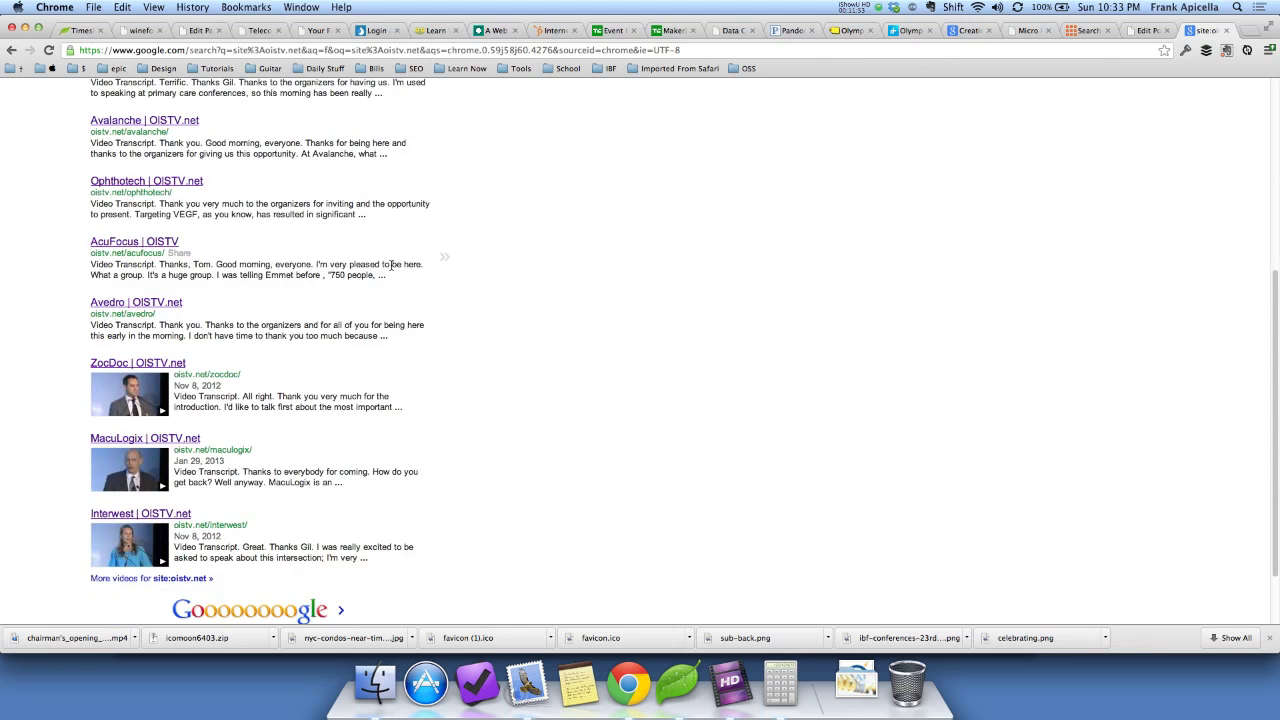
scroll(391, 264, down, 2)
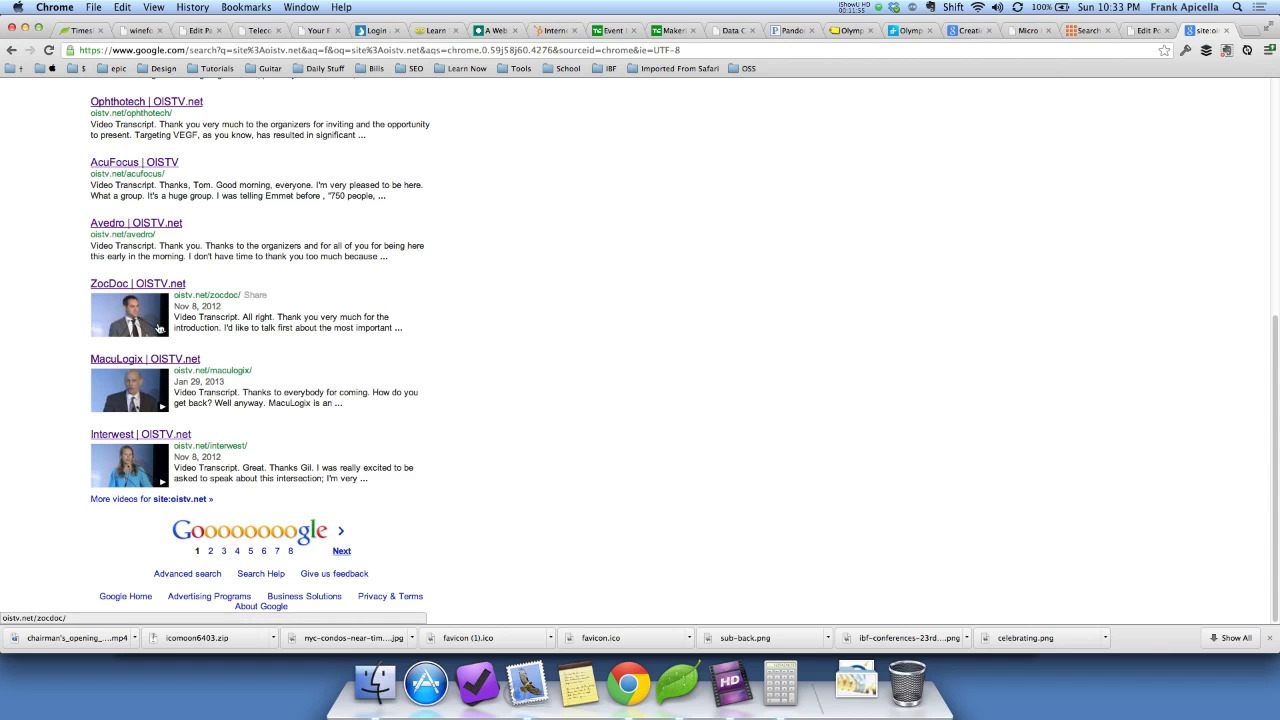
scroll(308, 320, up, 10)
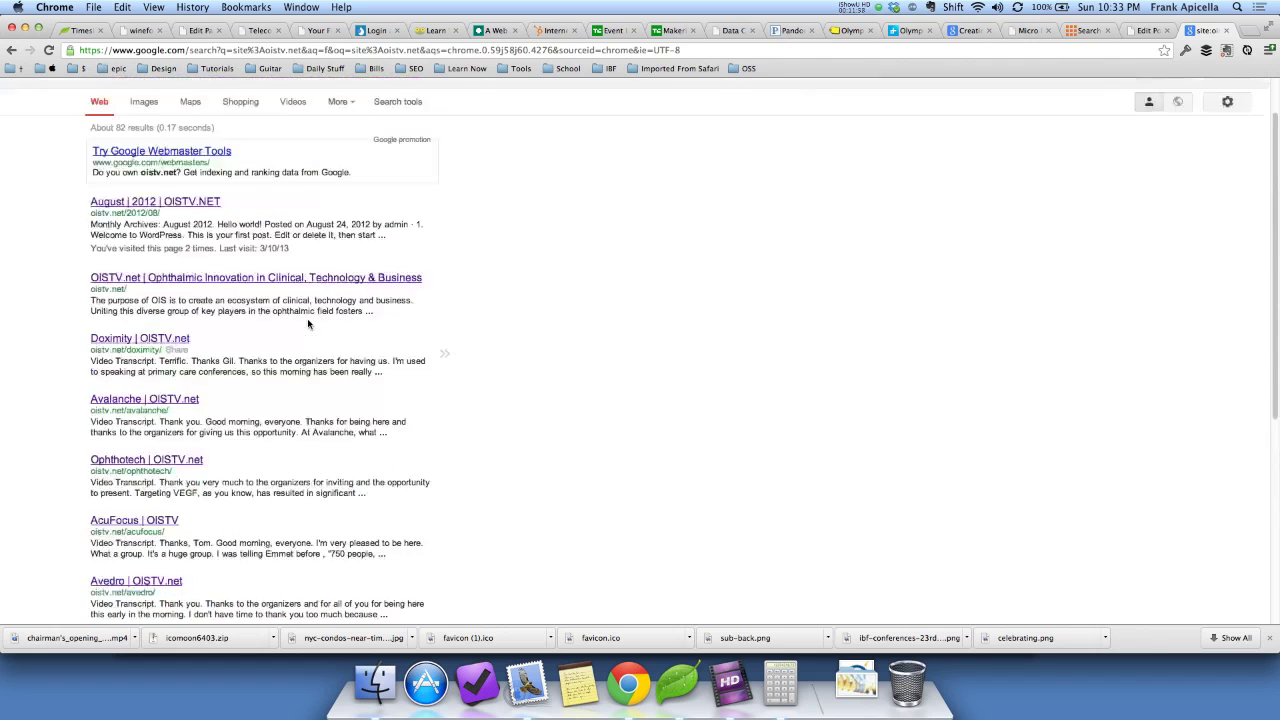
scroll(307, 318, down, 10)
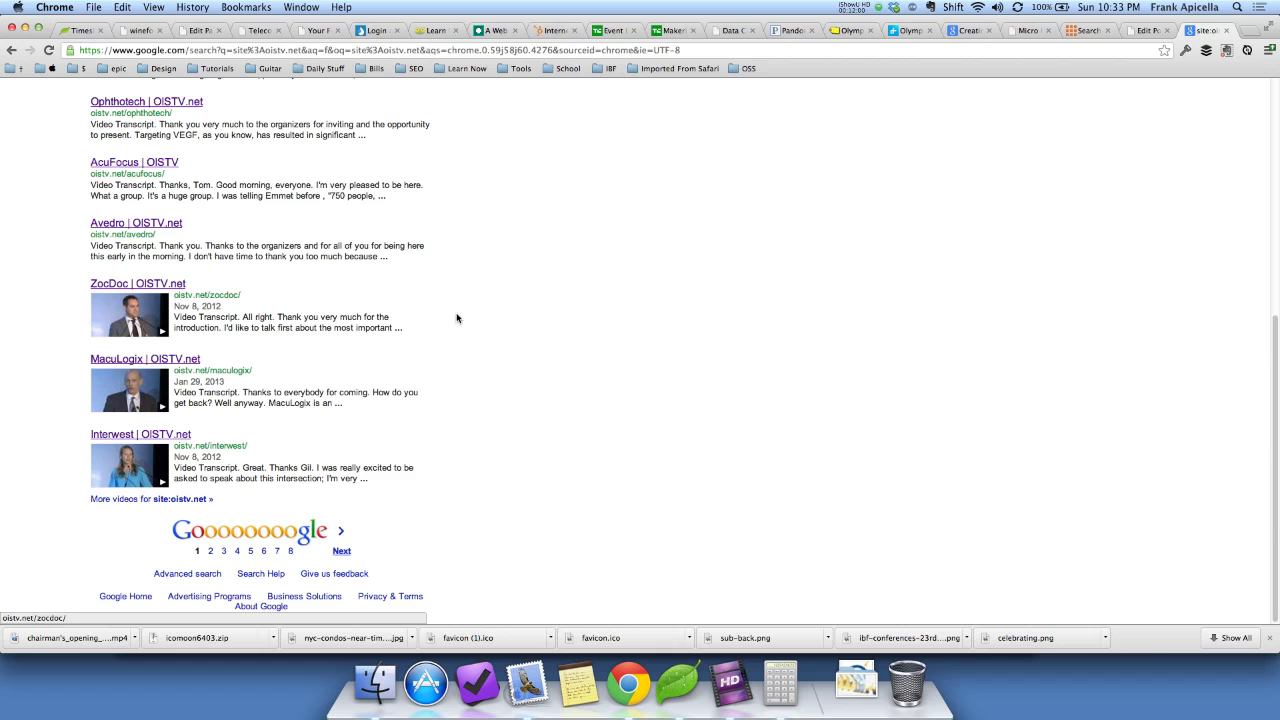
key(super+Tab)
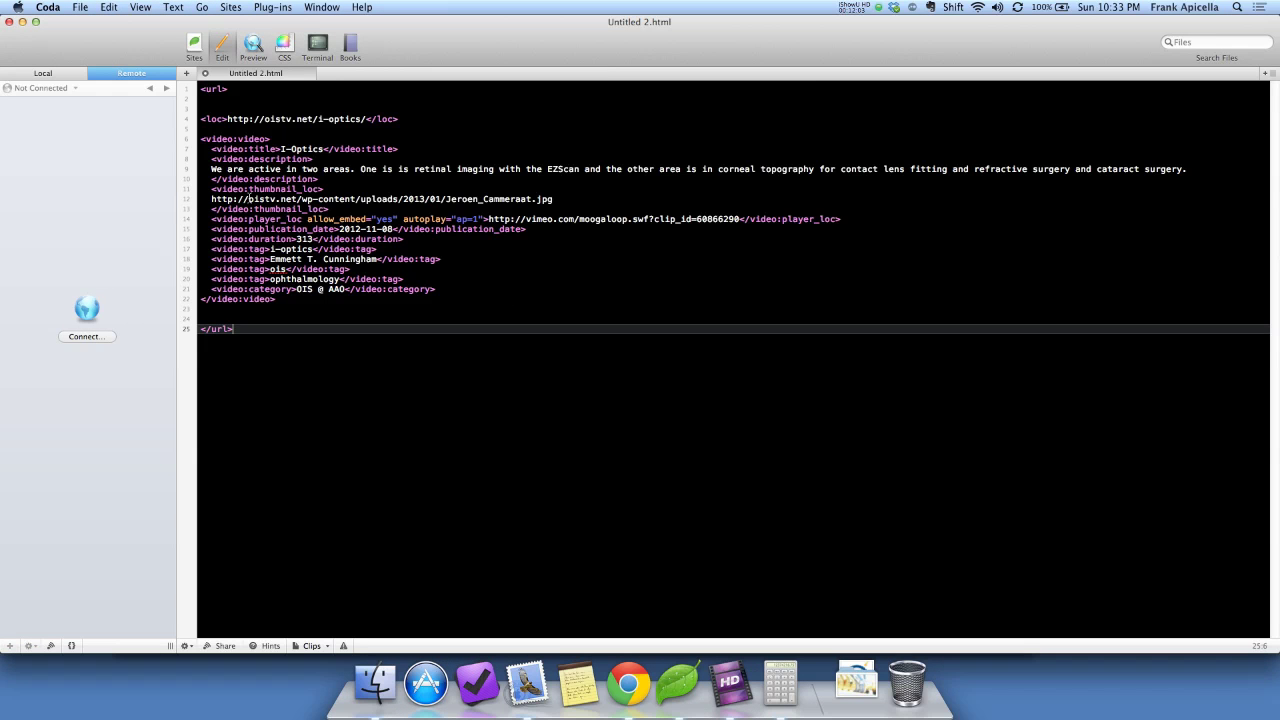
key(super+Tab)
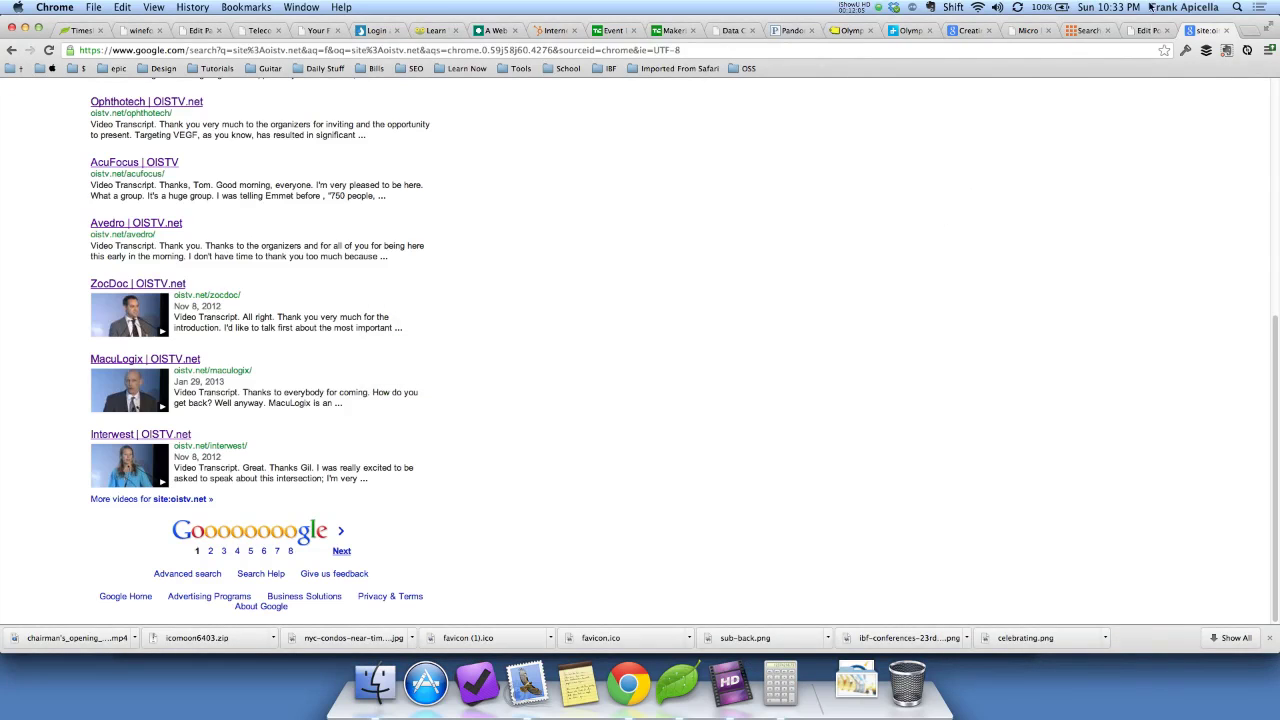
click(1145, 30)
click(1205, 30)
scroll(503, 298, up, 5)
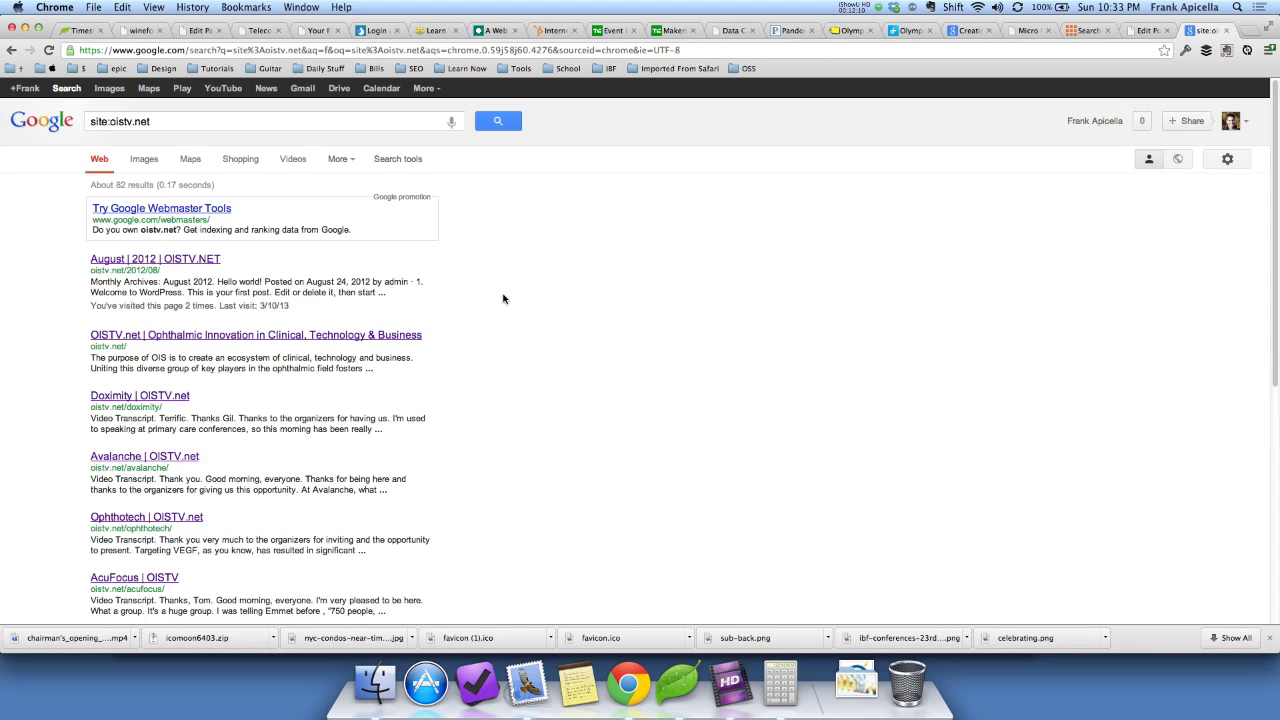
scroll(503, 298, down, 10)
scroll(503, 298, up, 3)
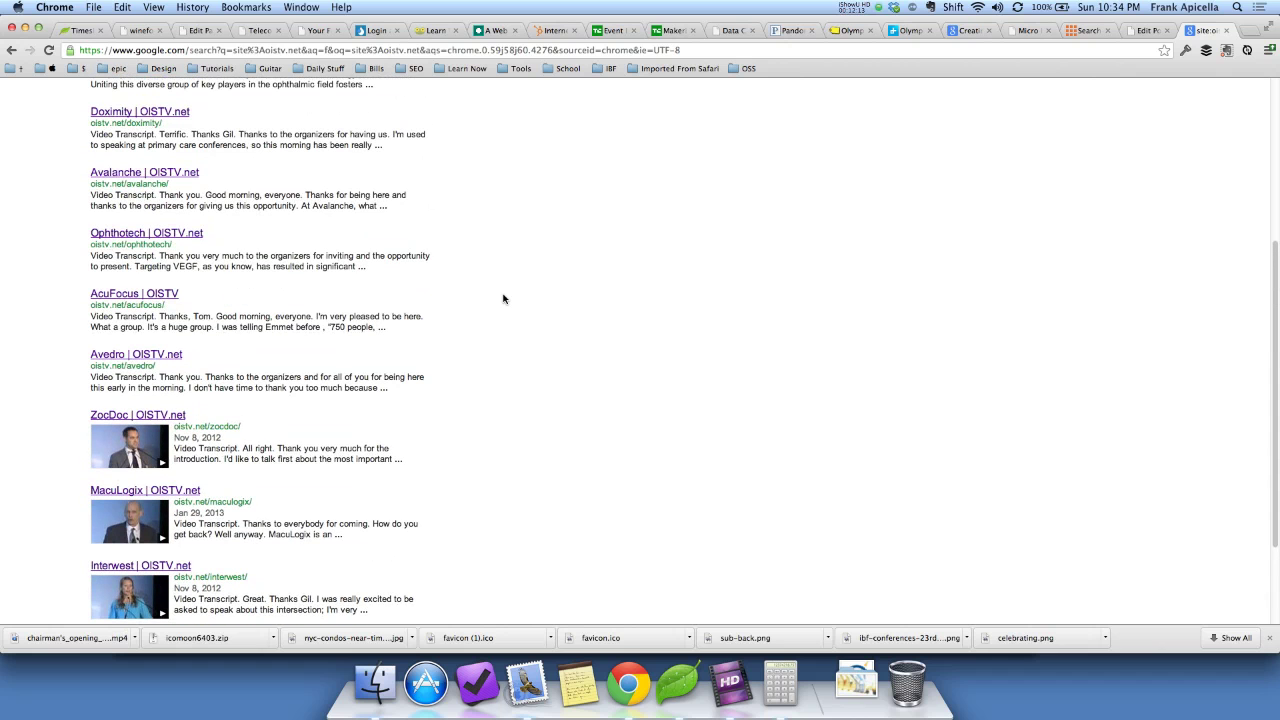
Open wistia.com/pricing in a new tab and examine the video hosting plans
key(super+t)
text(wistia.com/pricing)
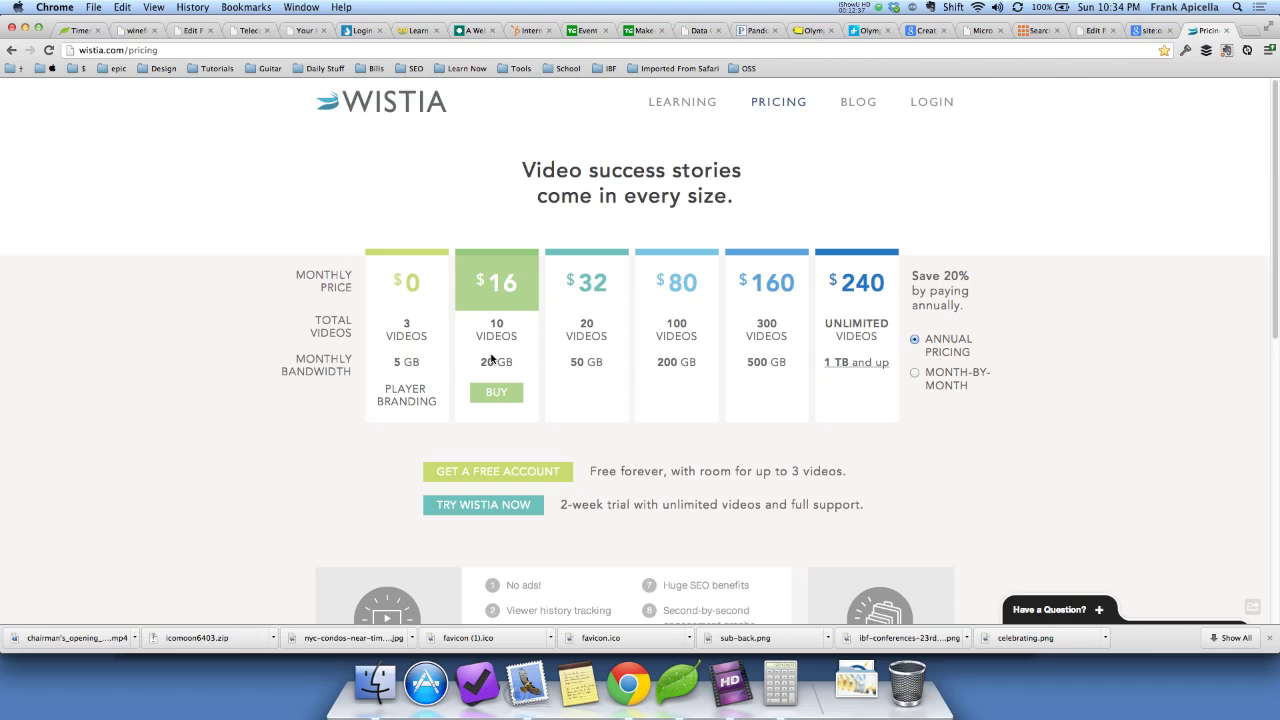
Return to the Google results, and look over the WordPress edit page of the Chairman's Opening Remarks post
click(1150, 32)
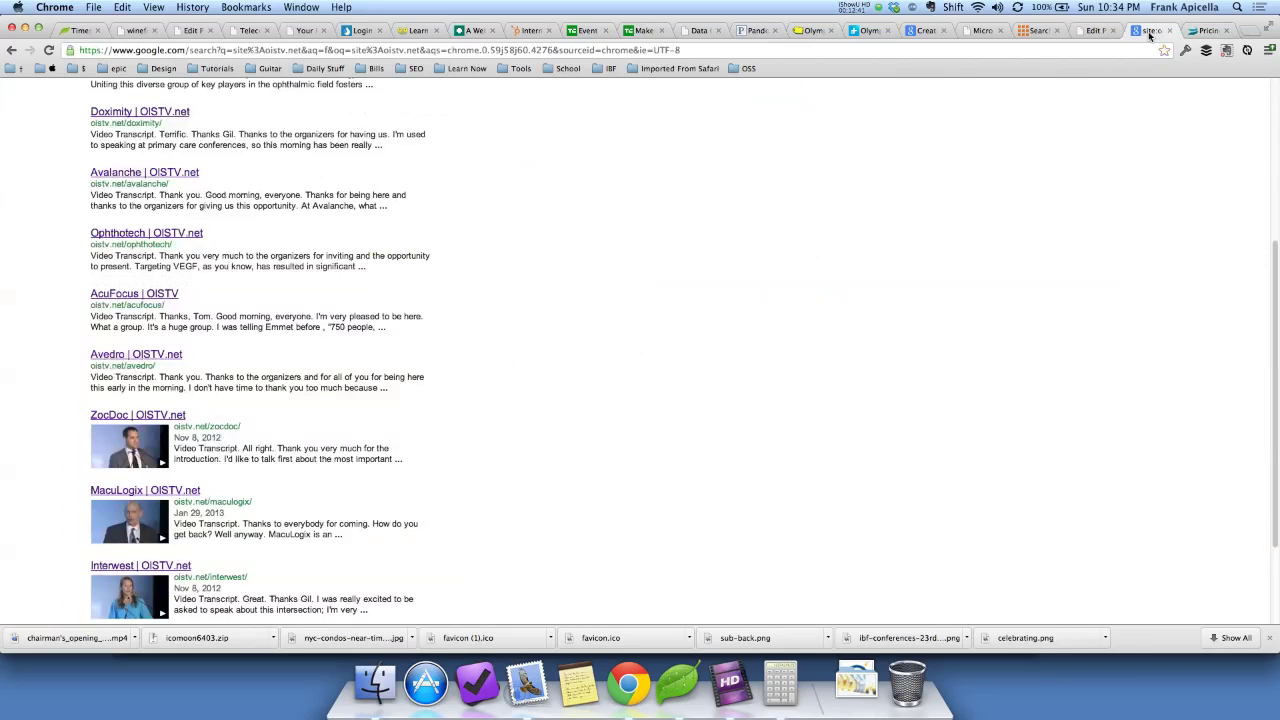
click(1090, 31)
scroll(1094, 254, up, 20)
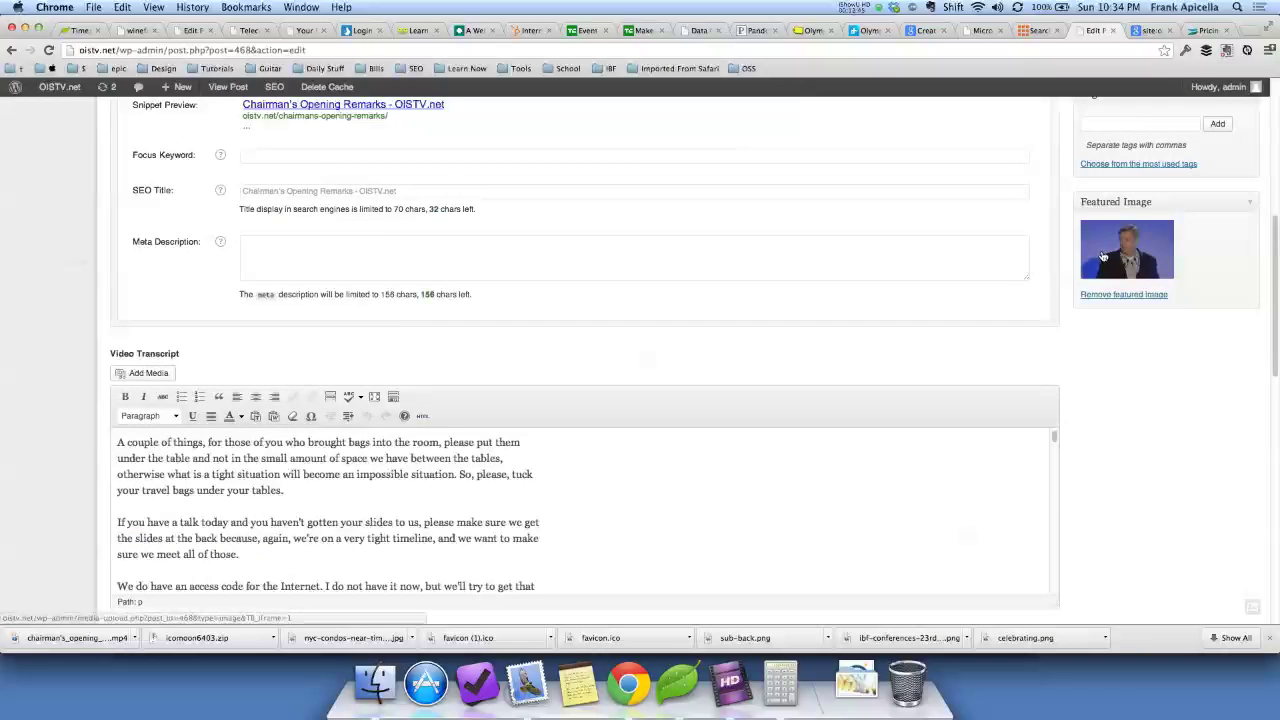